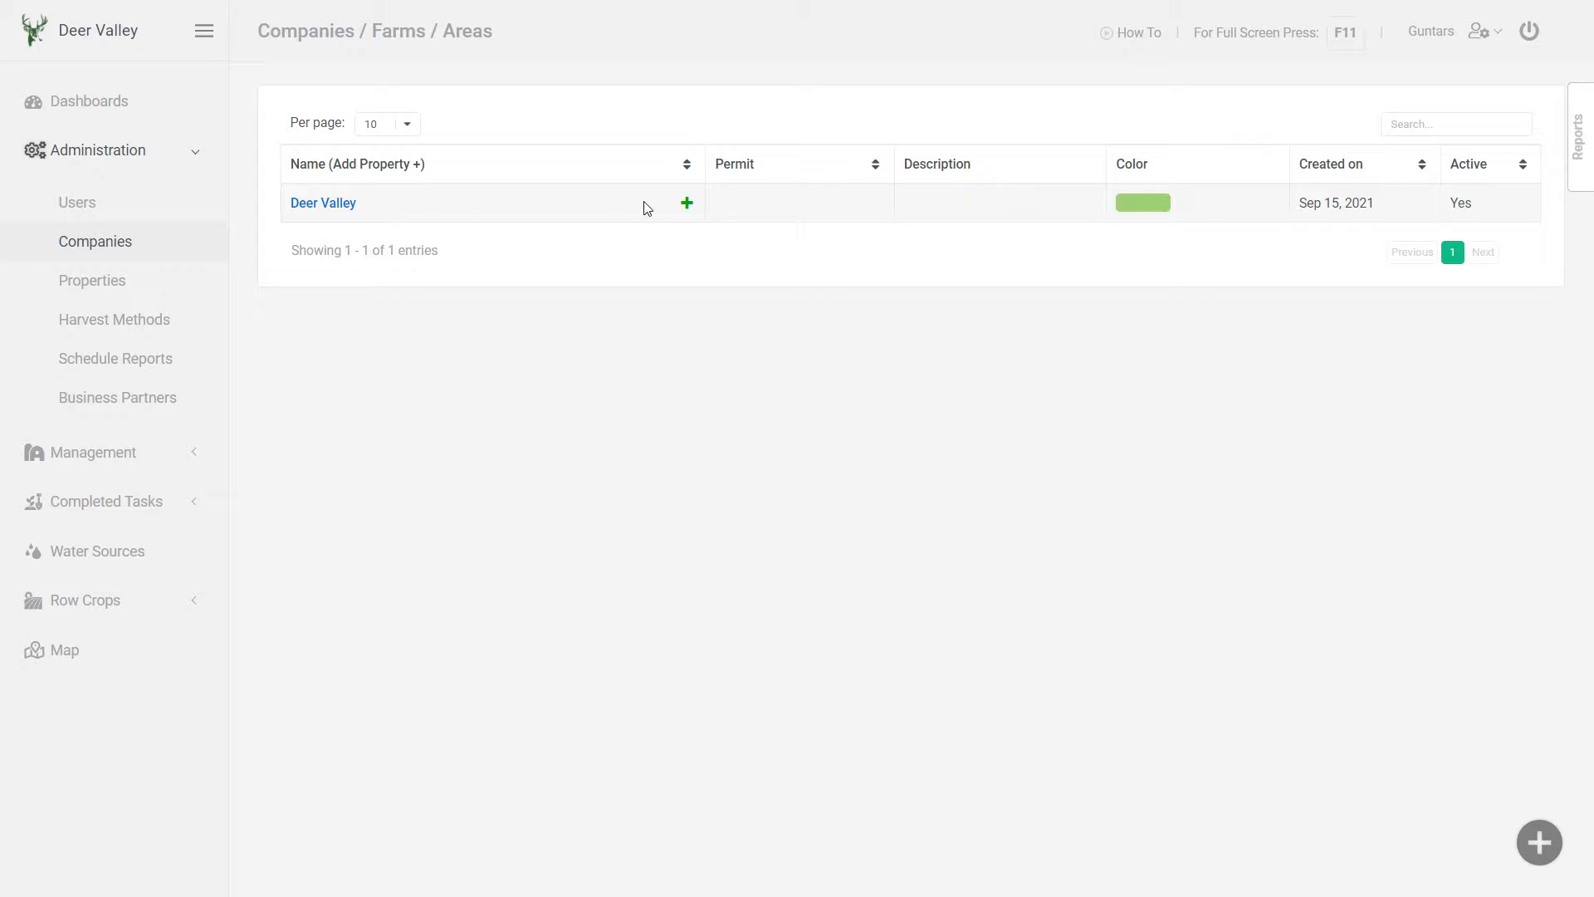
Start adding a property to the Deer Valley company and outline the brown field directly west of DV01 with a rectangle
click(687, 202)
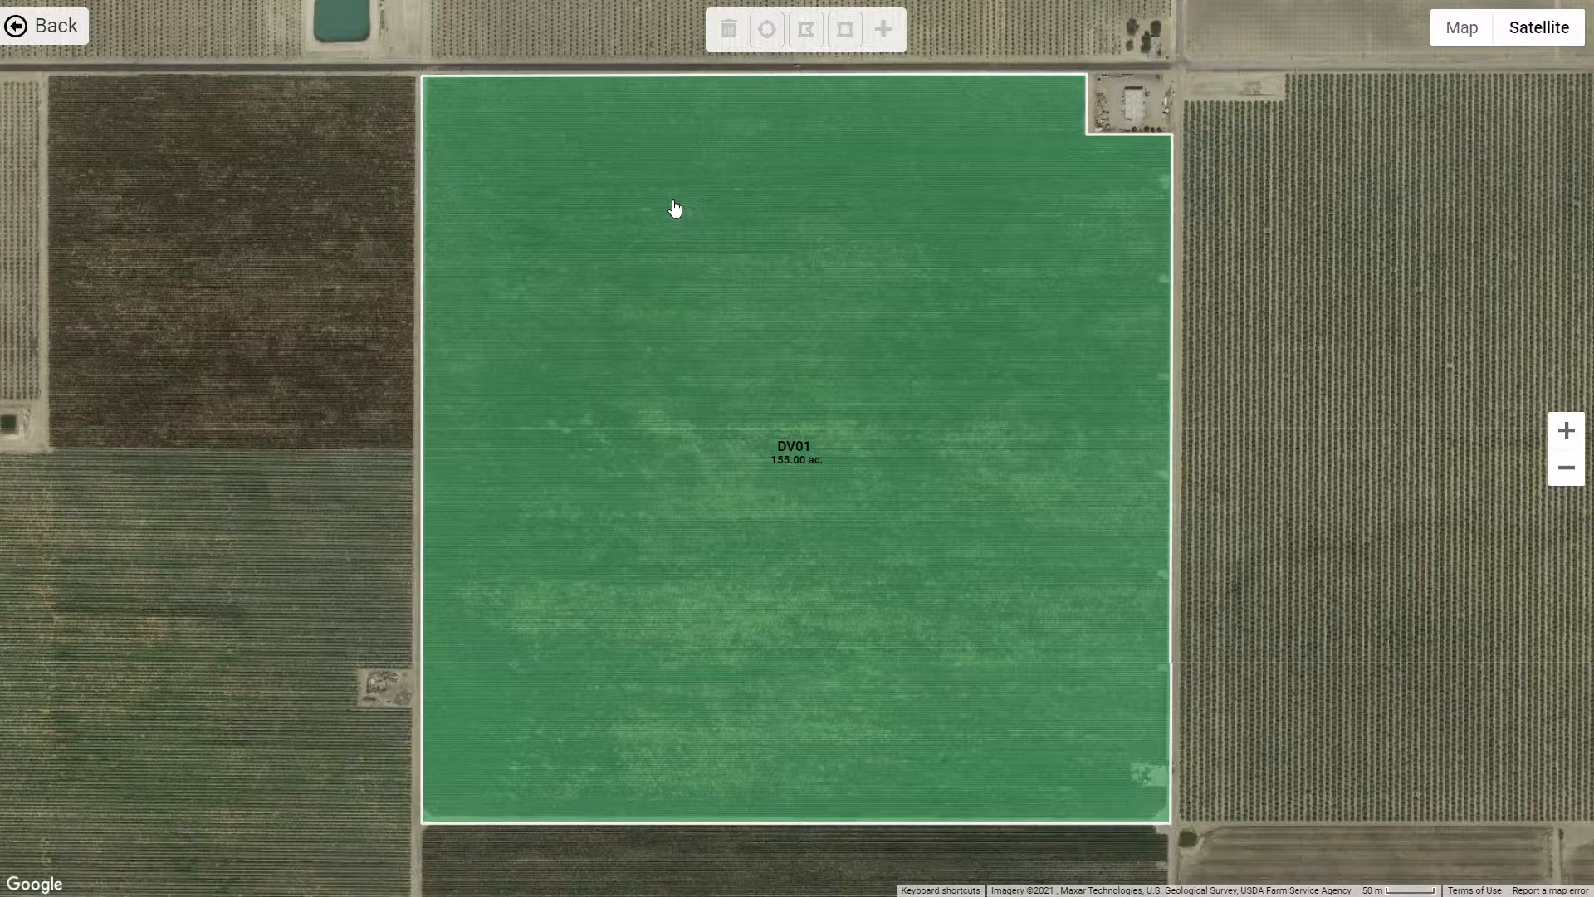
drag(545, 209, 788, 281)
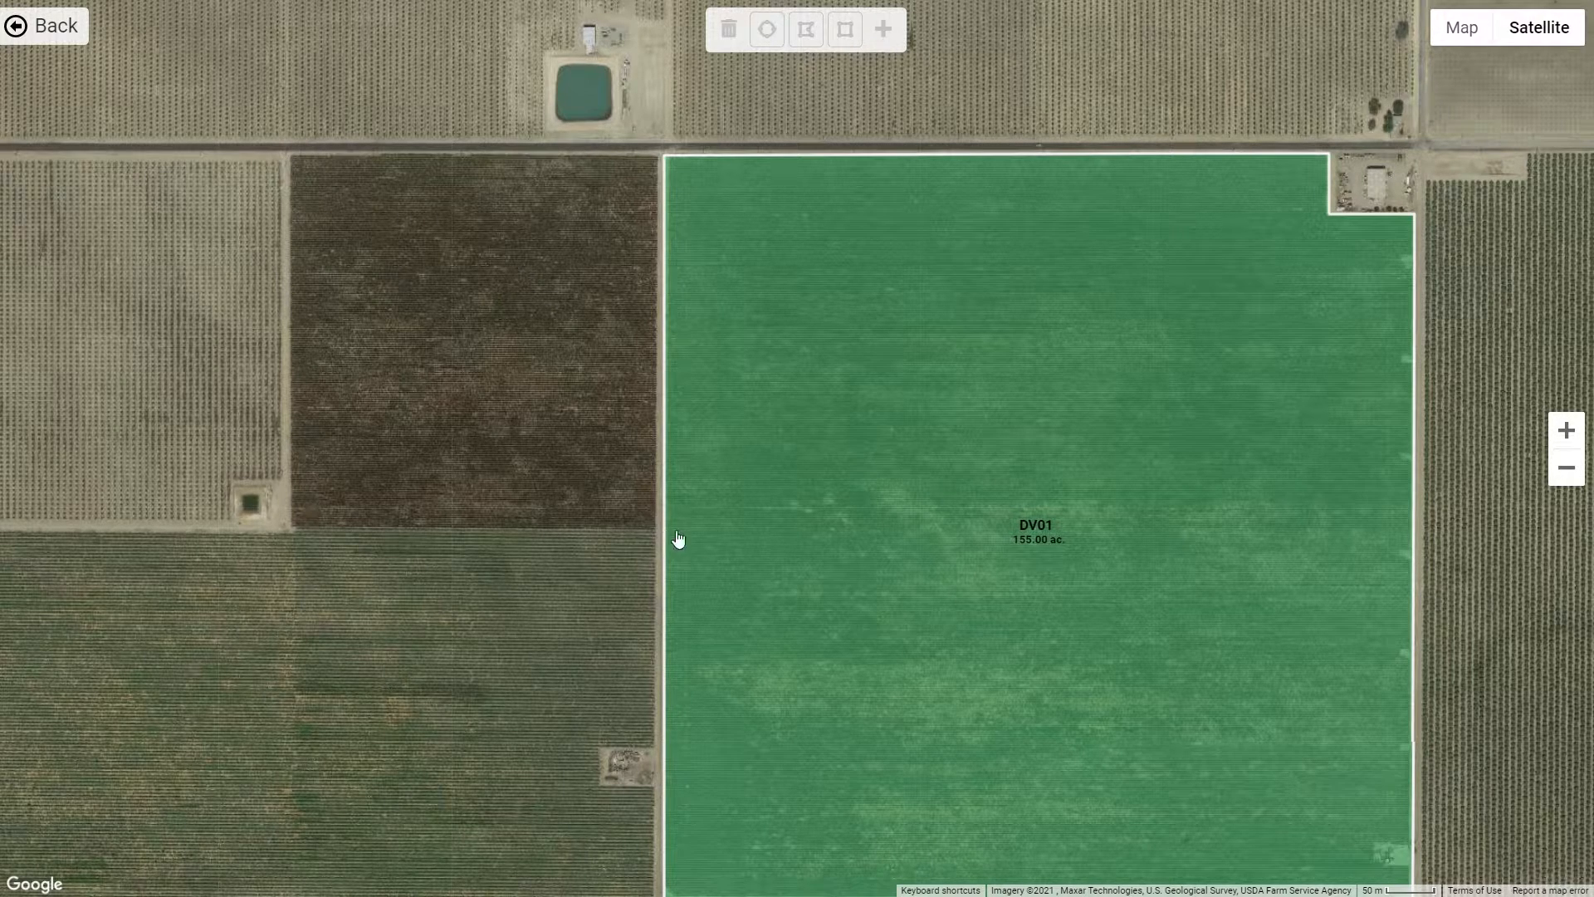
click(846, 31)
drag(287, 150, 661, 536)
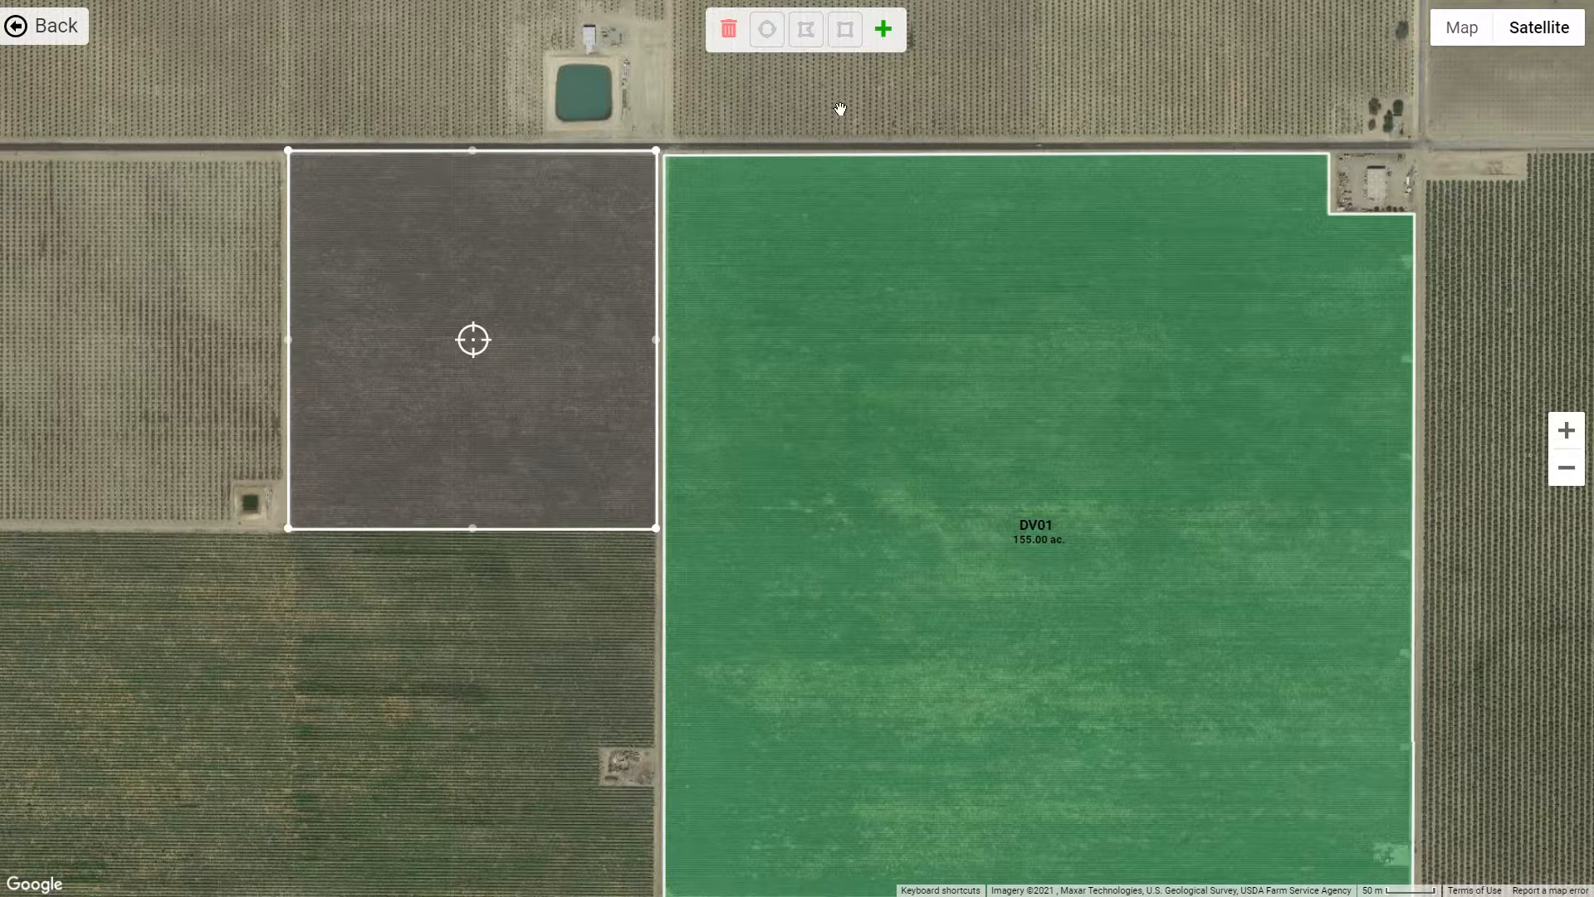
Enter the outlined field's property details: name DV02, area 38 acres, land cost 15 $/ac per Month
click(884, 30)
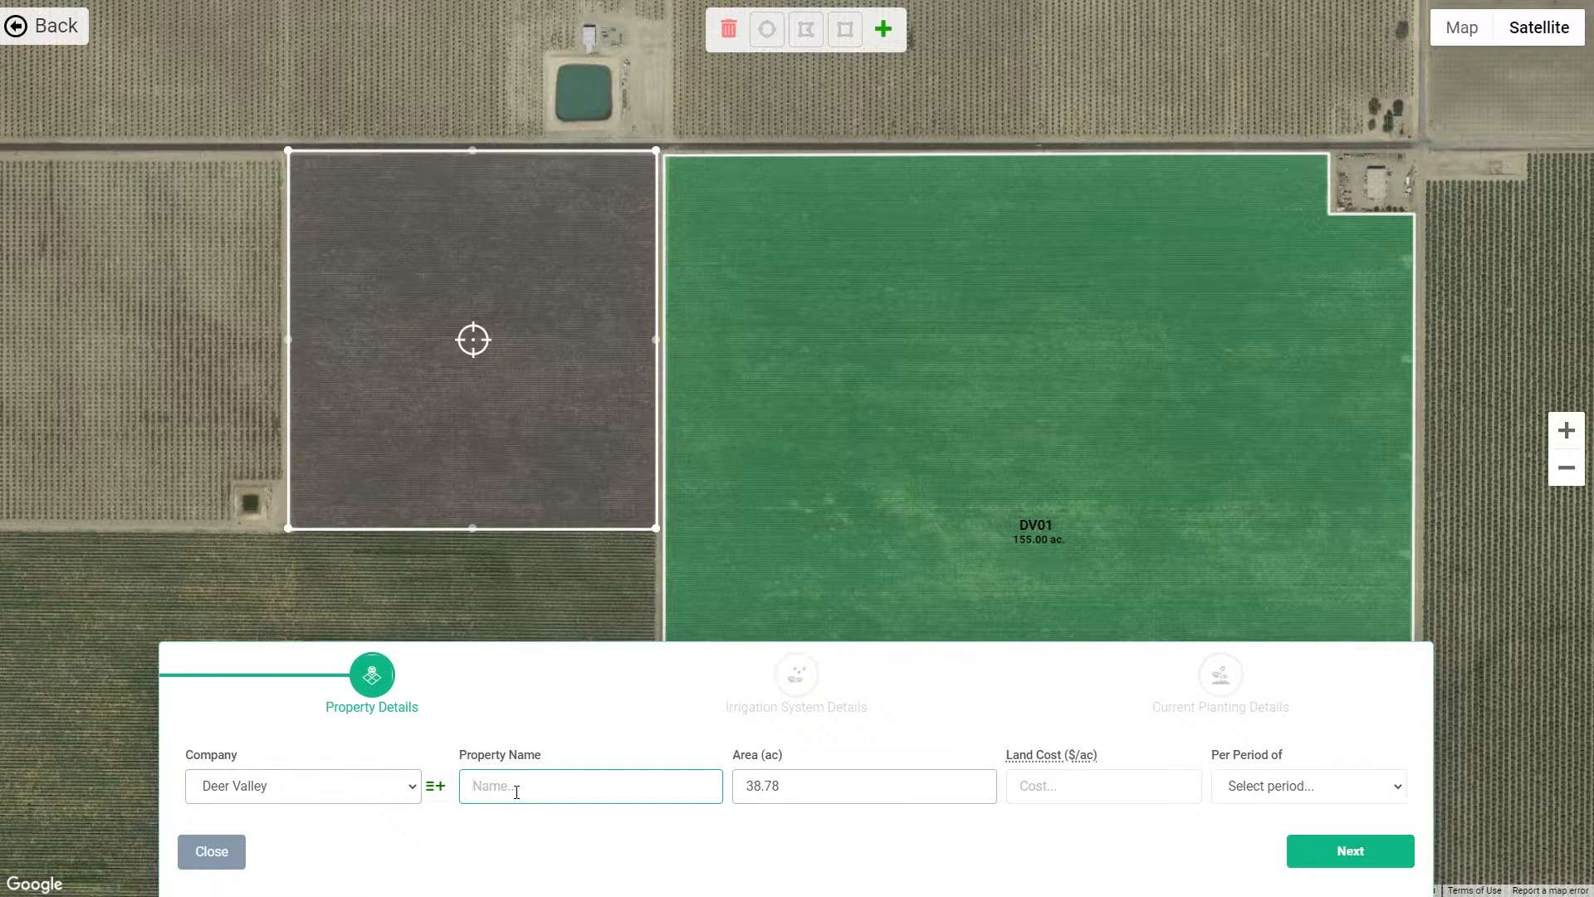
text(DV02)
click(824, 787)
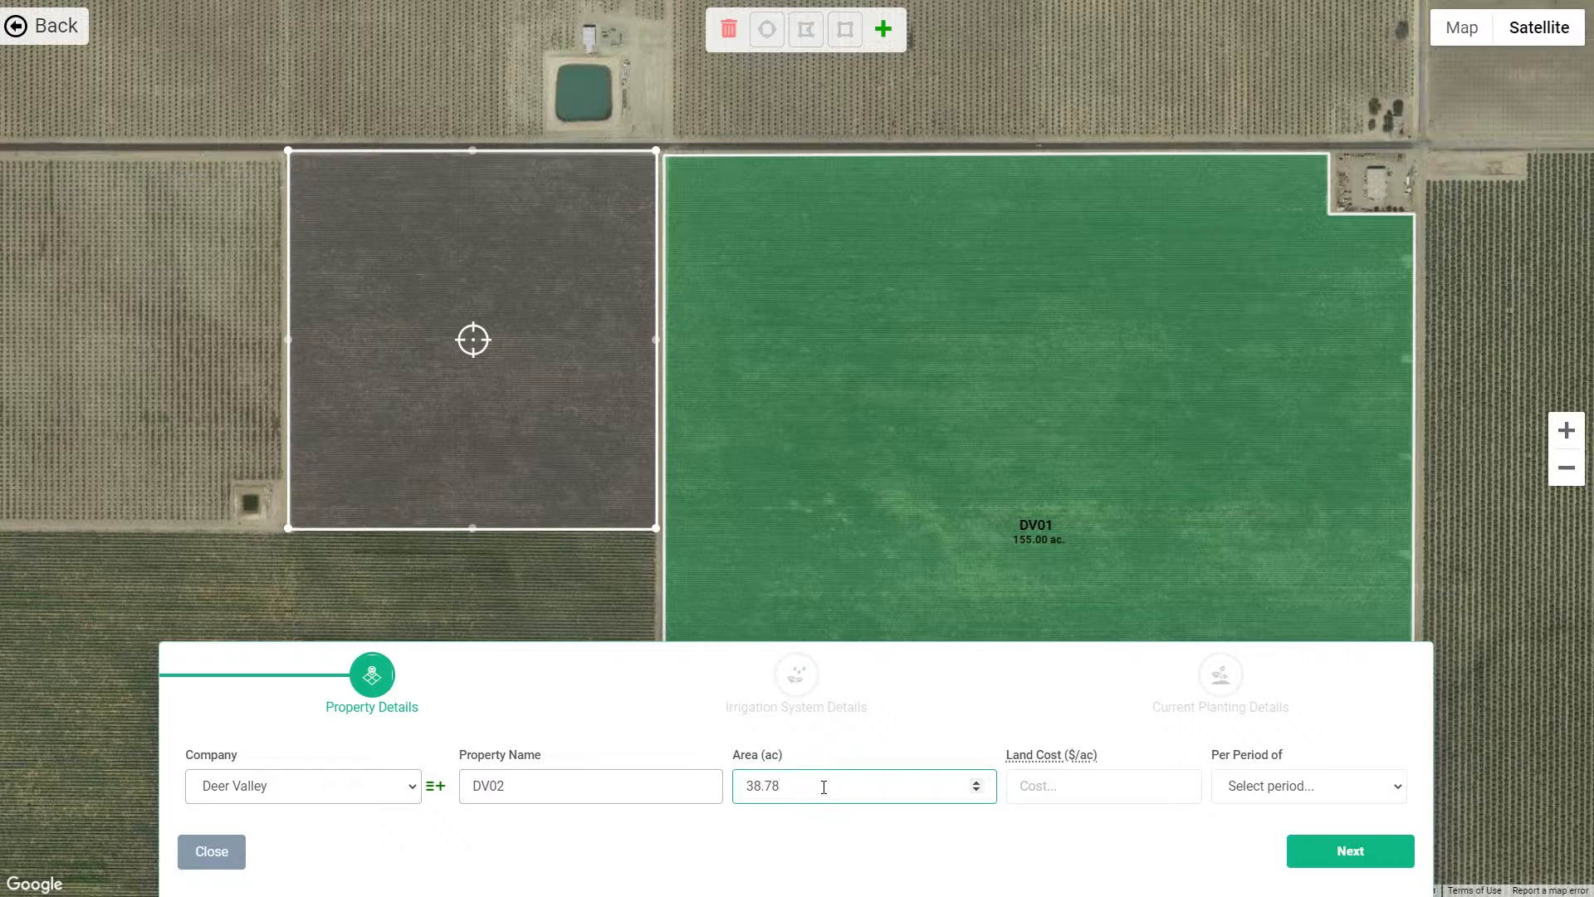
key(BackSpace)
key(BackSpace)
key(BackSpace)
click(1083, 795)
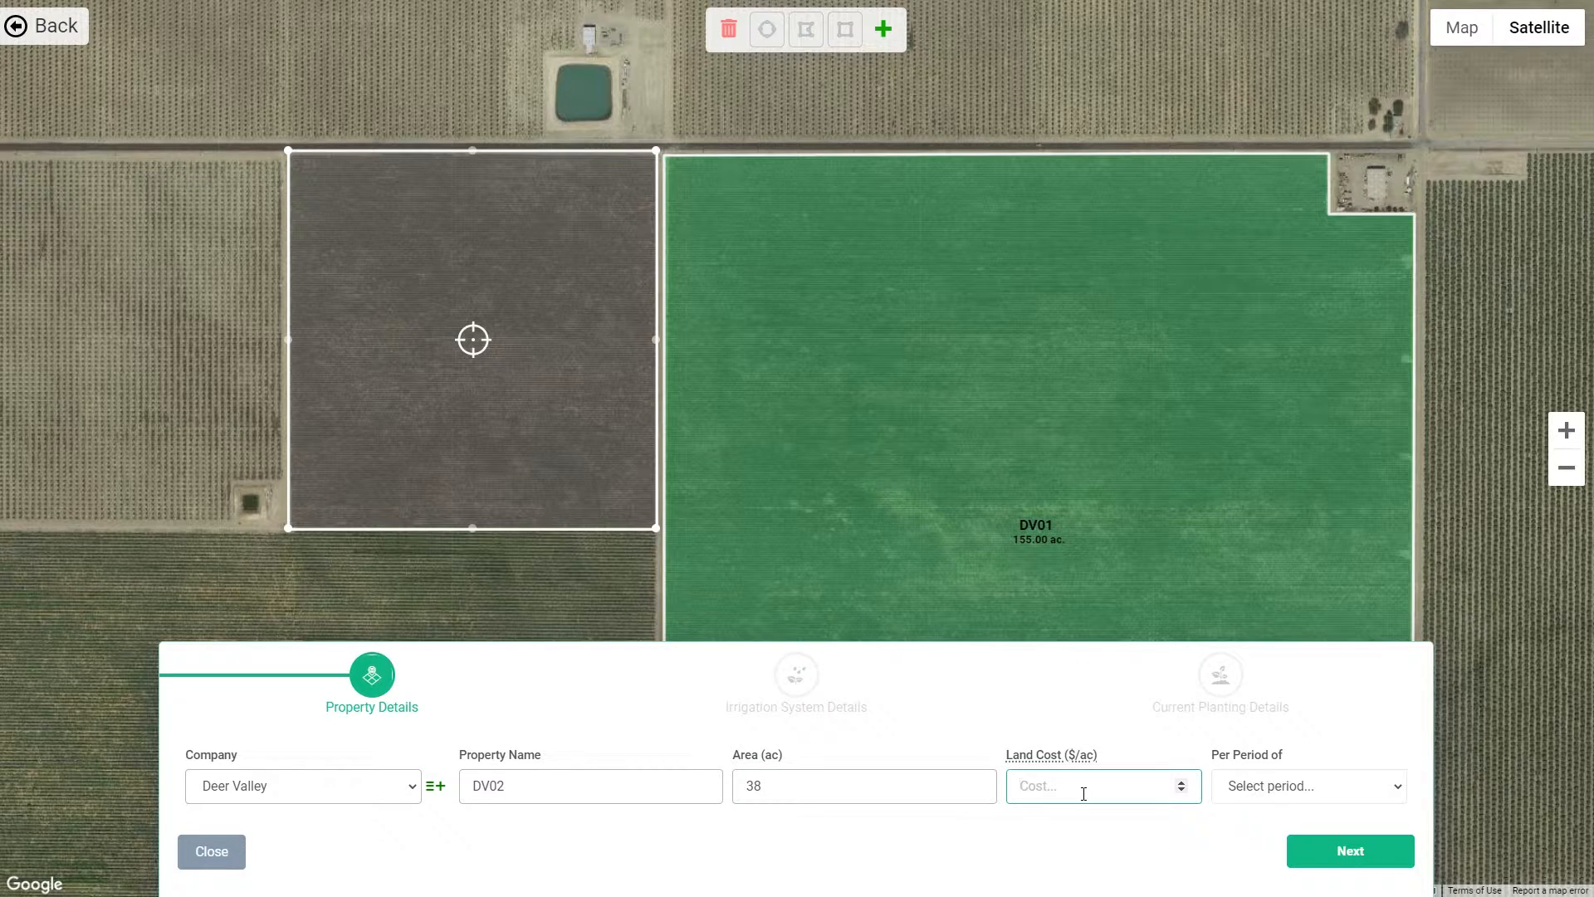
text(15)
click(1246, 794)
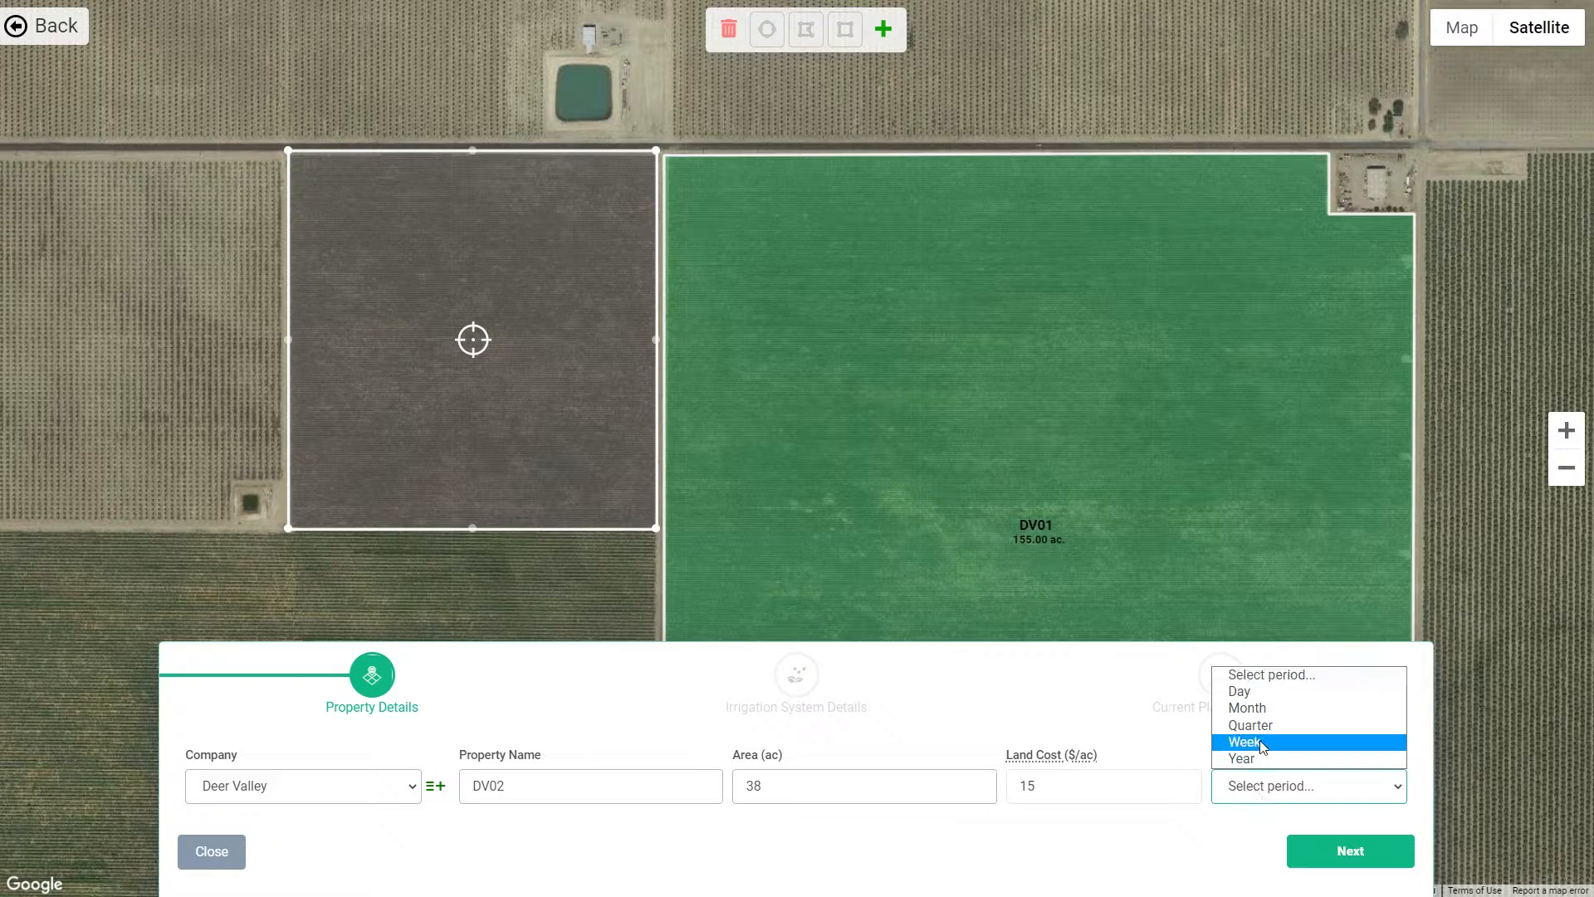
click(1259, 712)
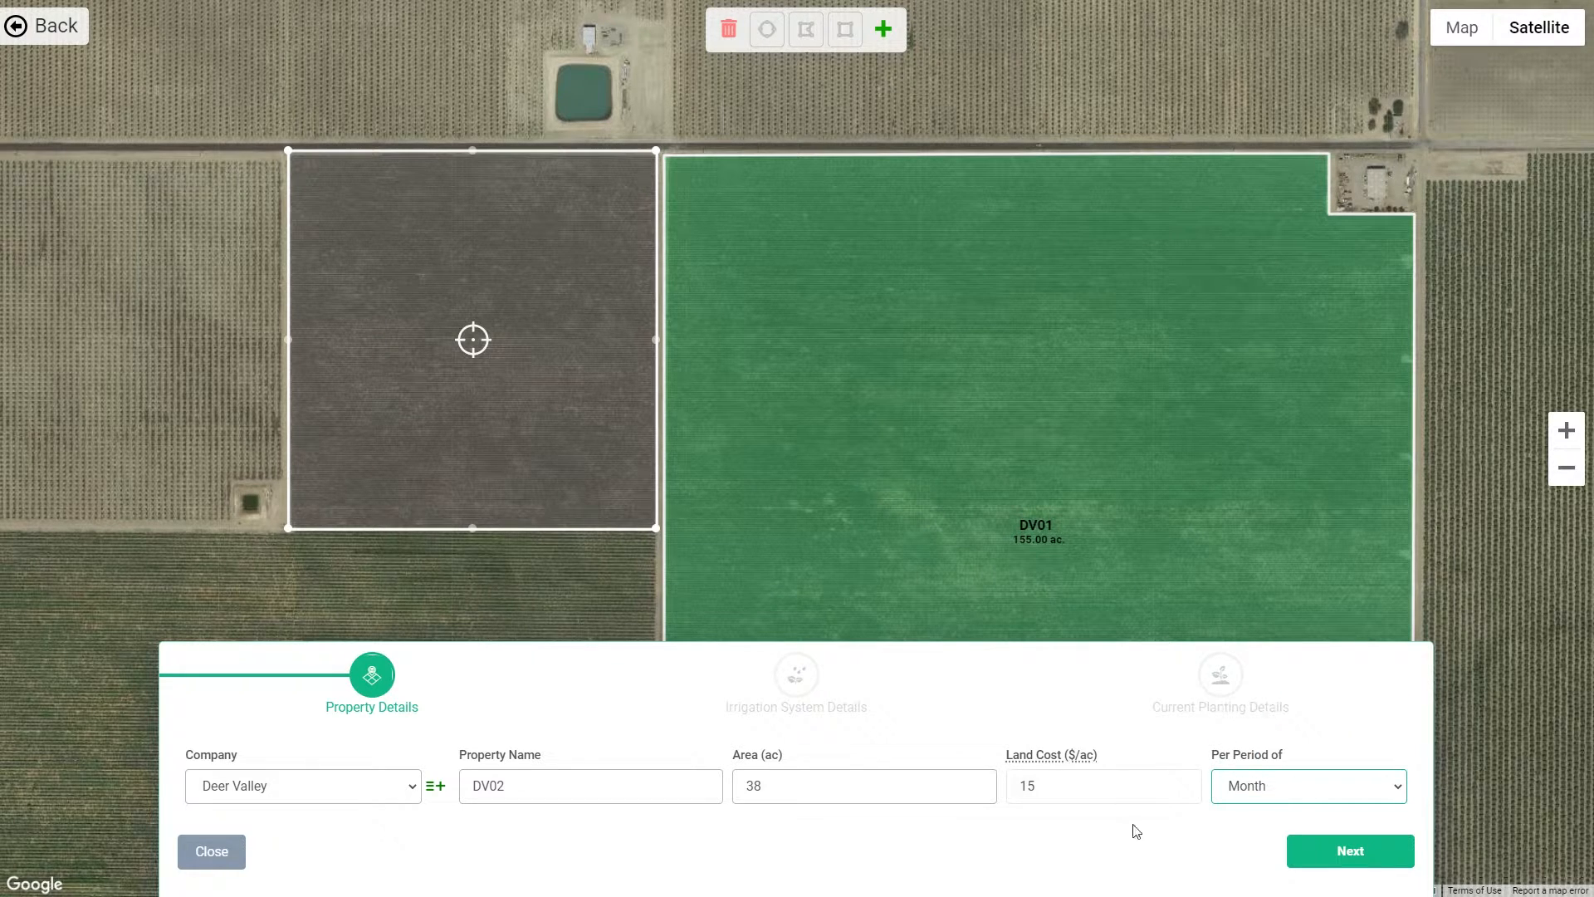
click(1331, 856)
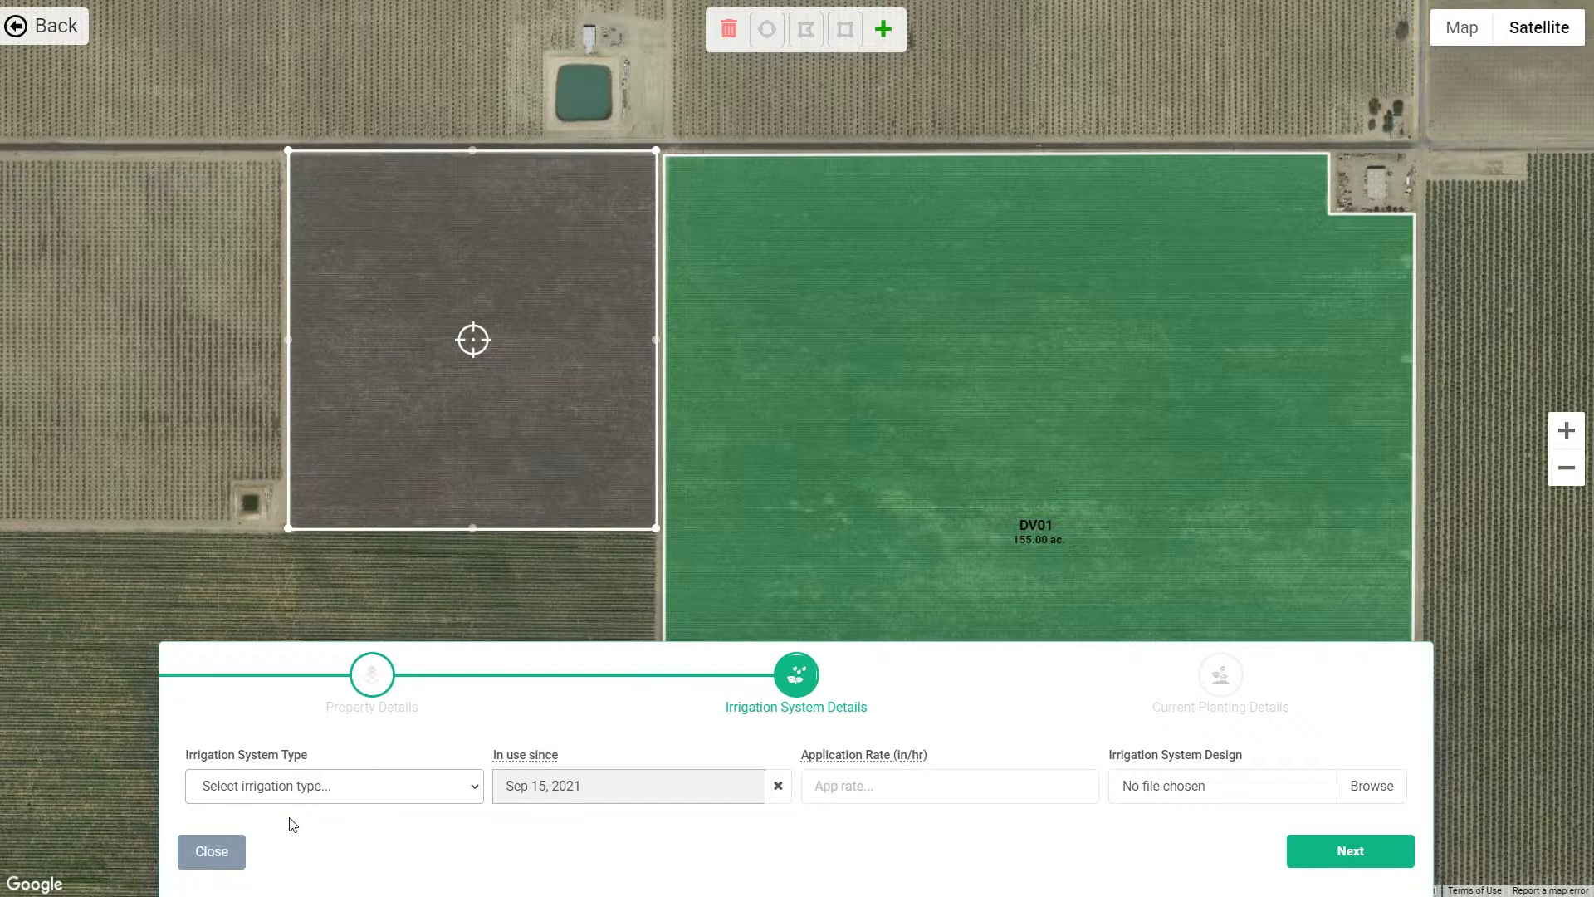
Set DV02's irrigation system type to Flood and continue to the planting details
click(300, 787)
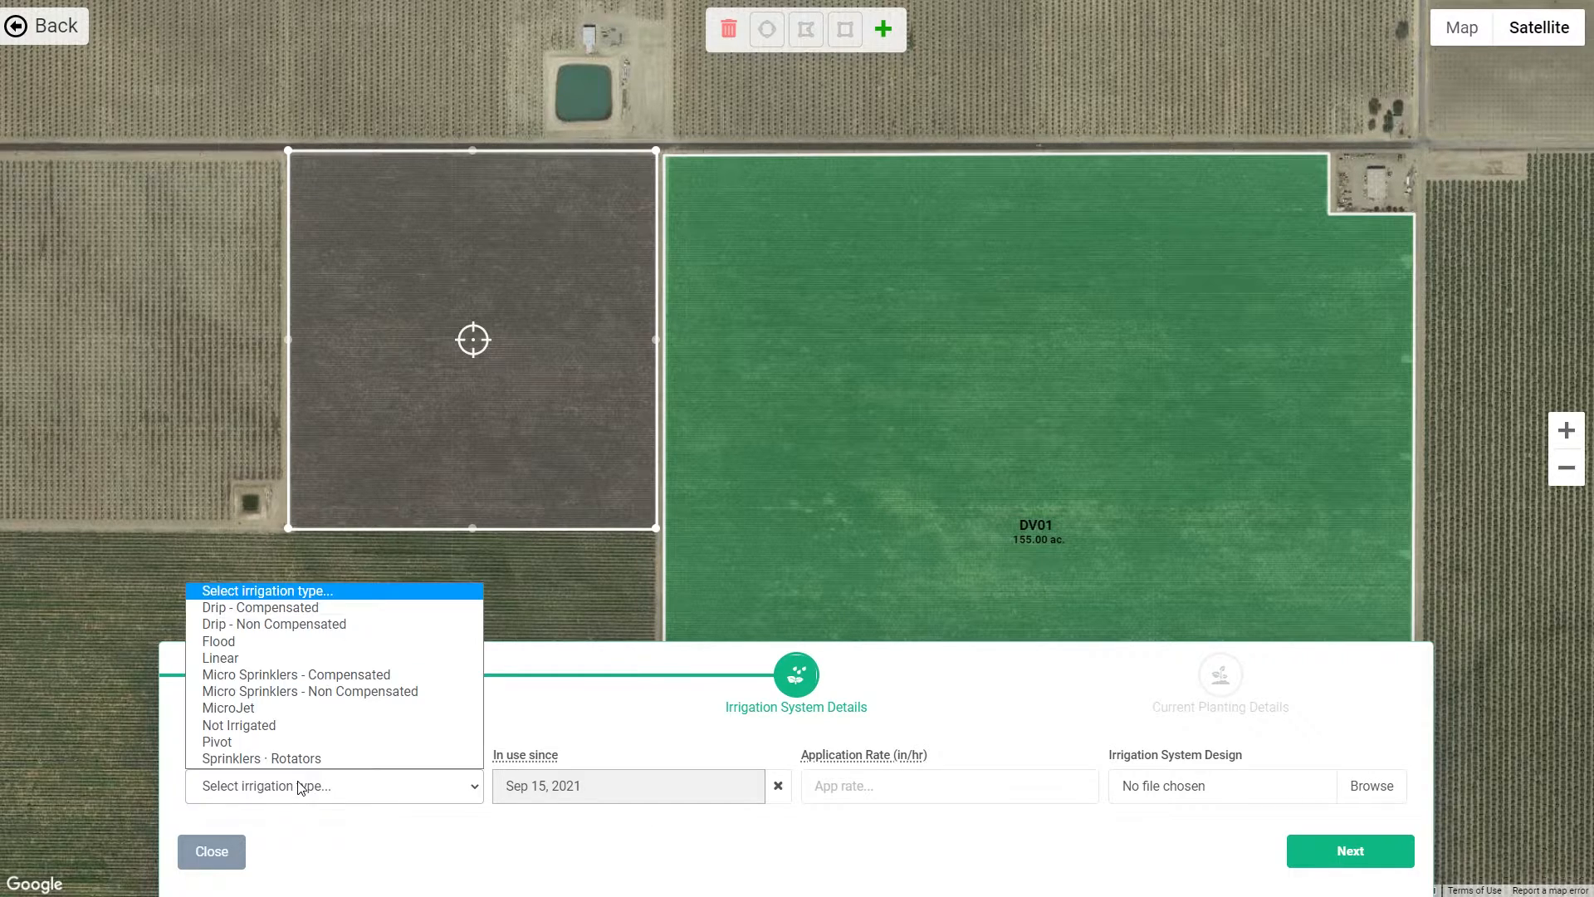
click(301, 641)
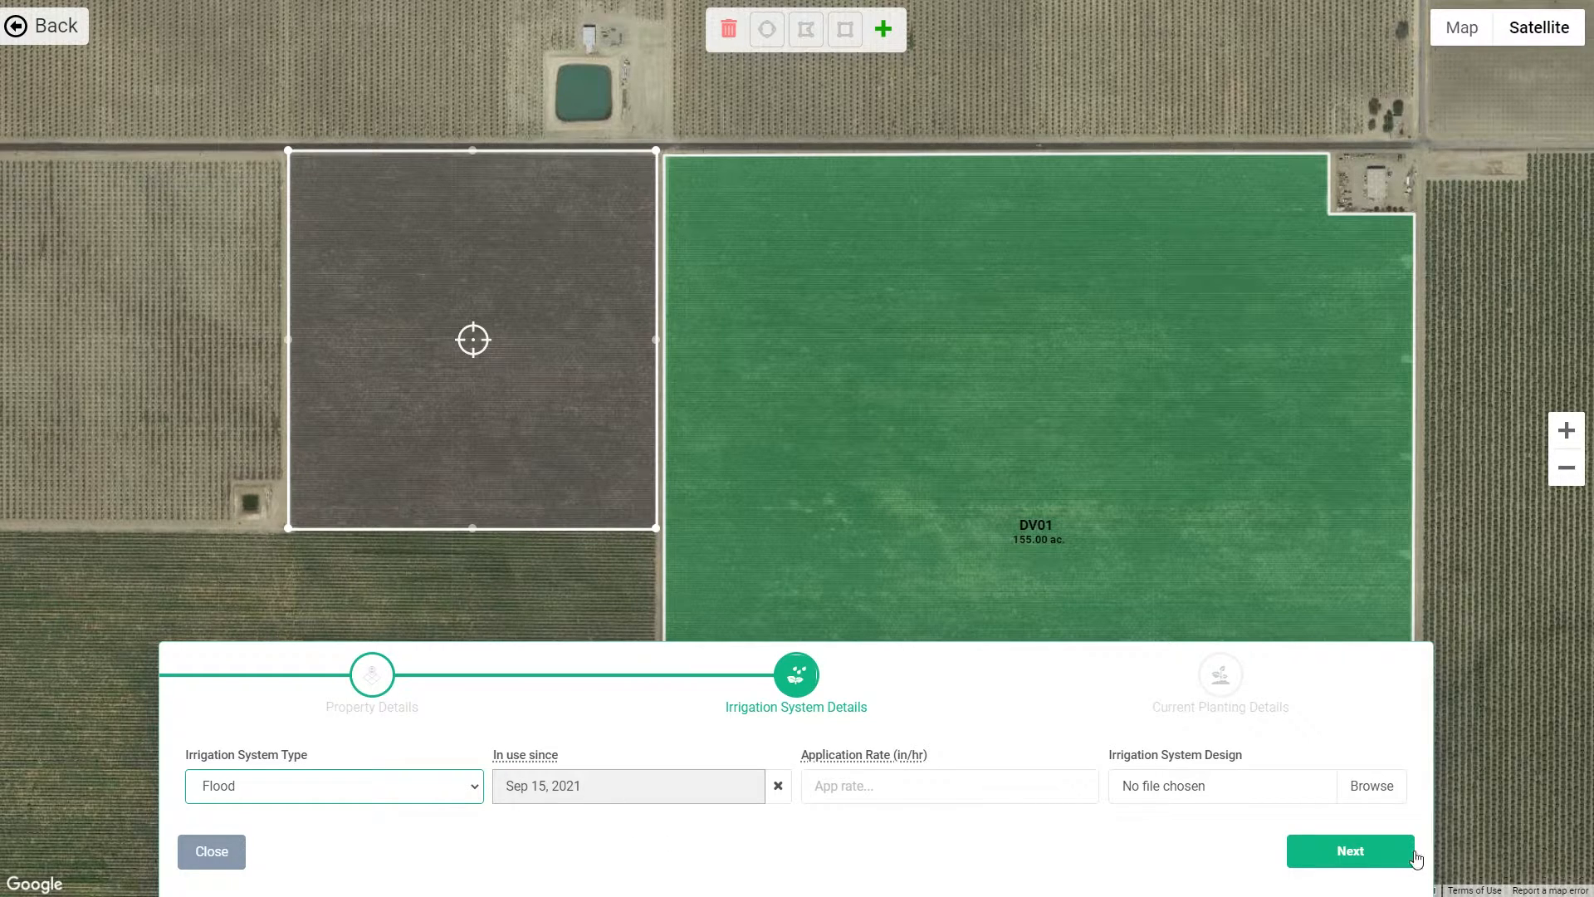
click(1378, 856)
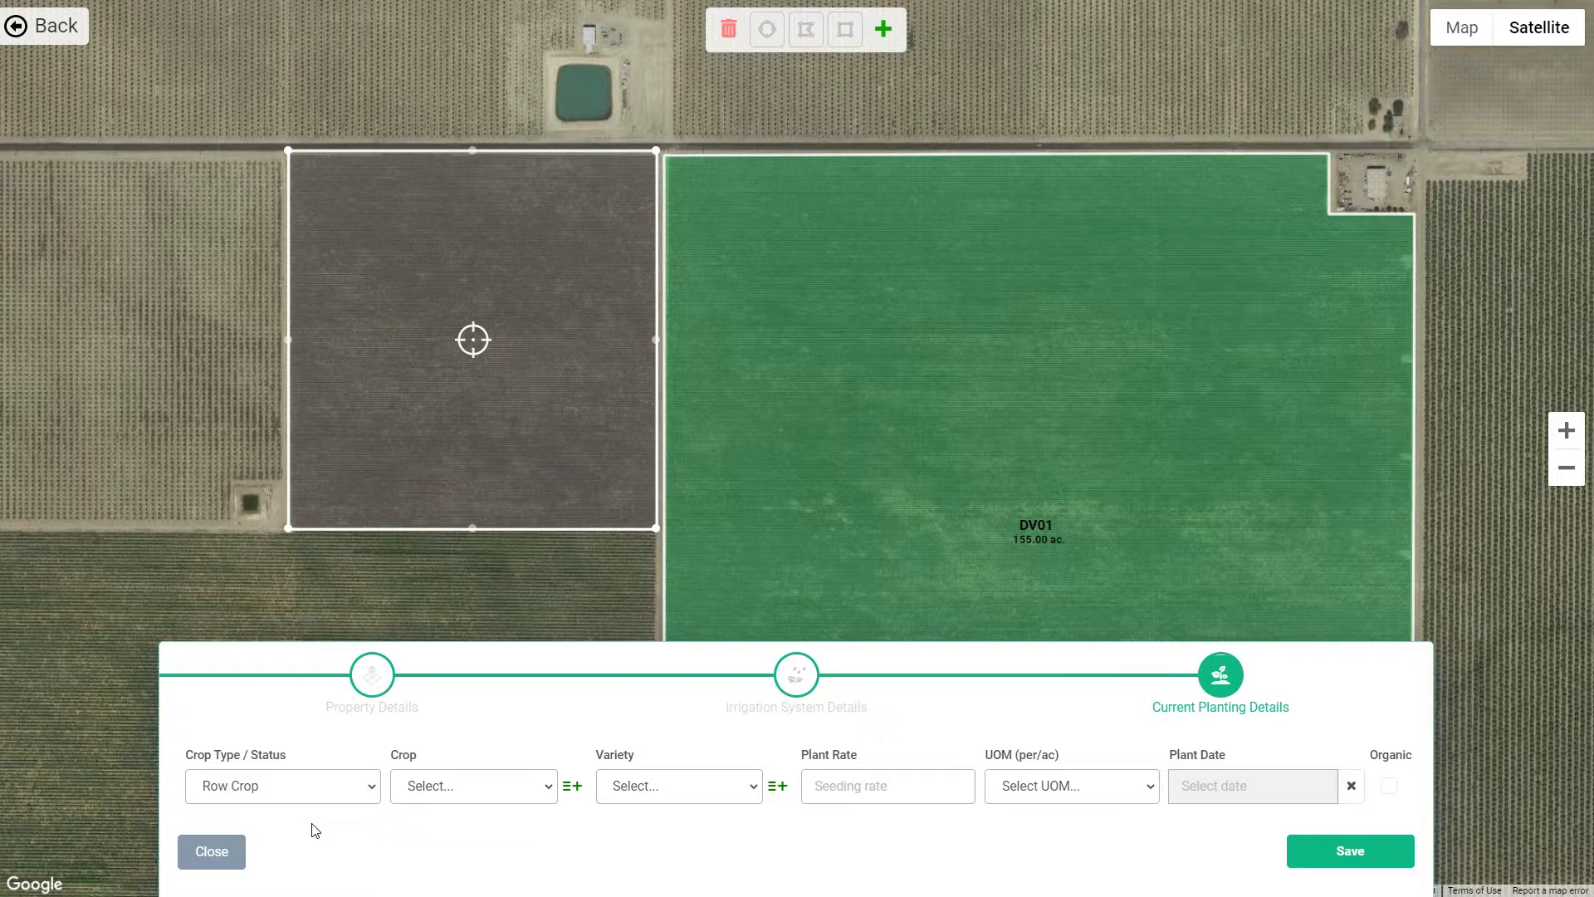
Keep DV02's crop type as Row Crop and choose the crop Beet with the variety Golden Eckendorf (Mangold)
click(291, 793)
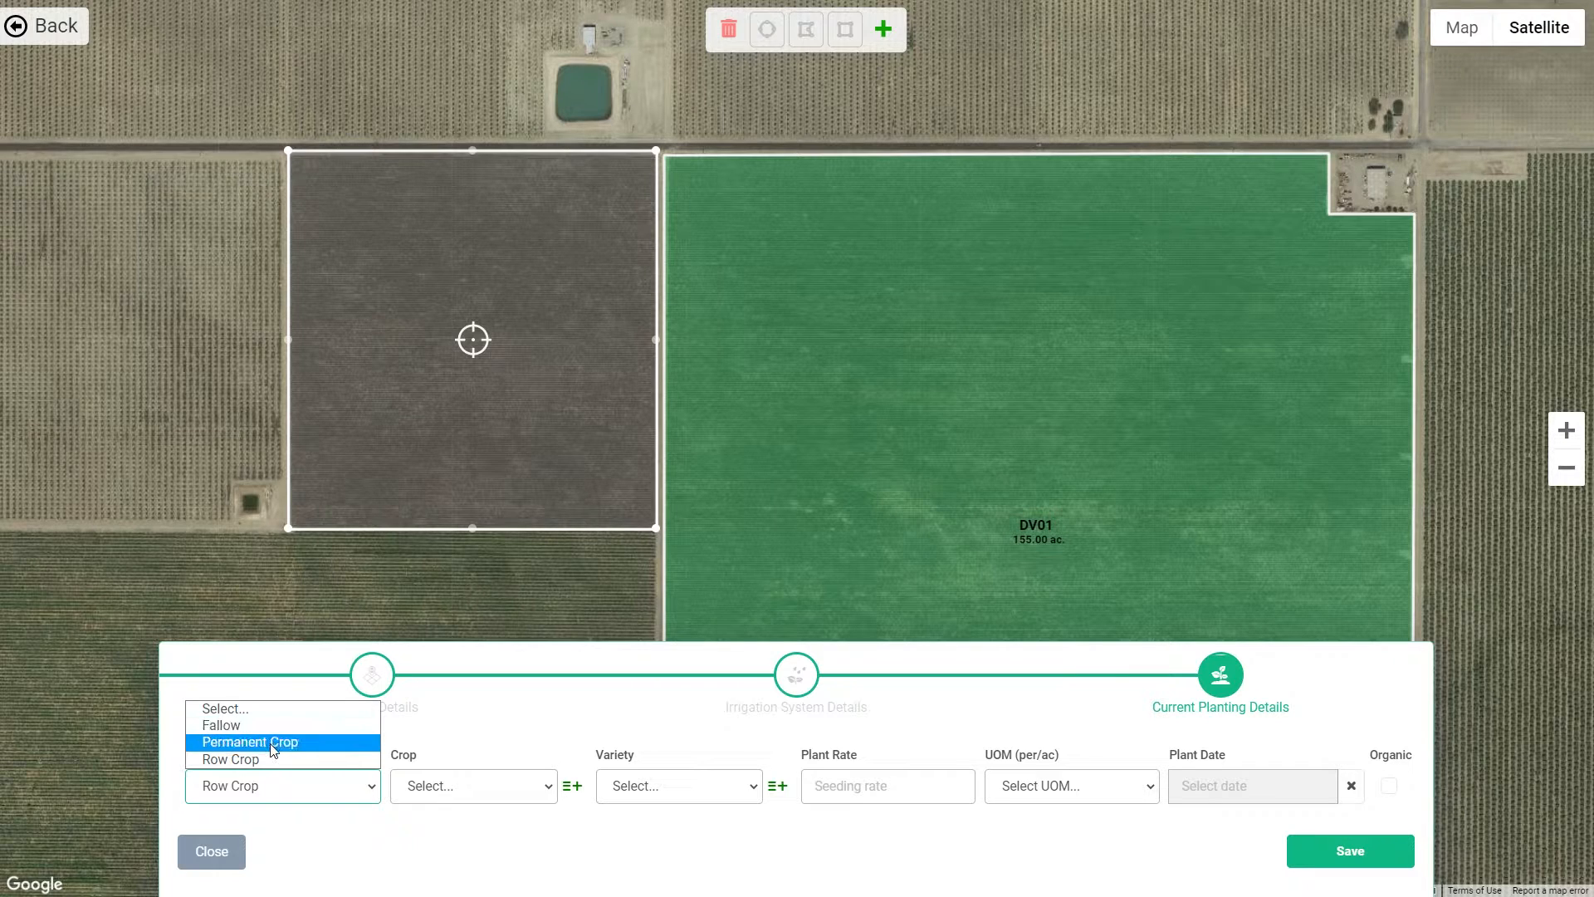
click(314, 837)
click(426, 799)
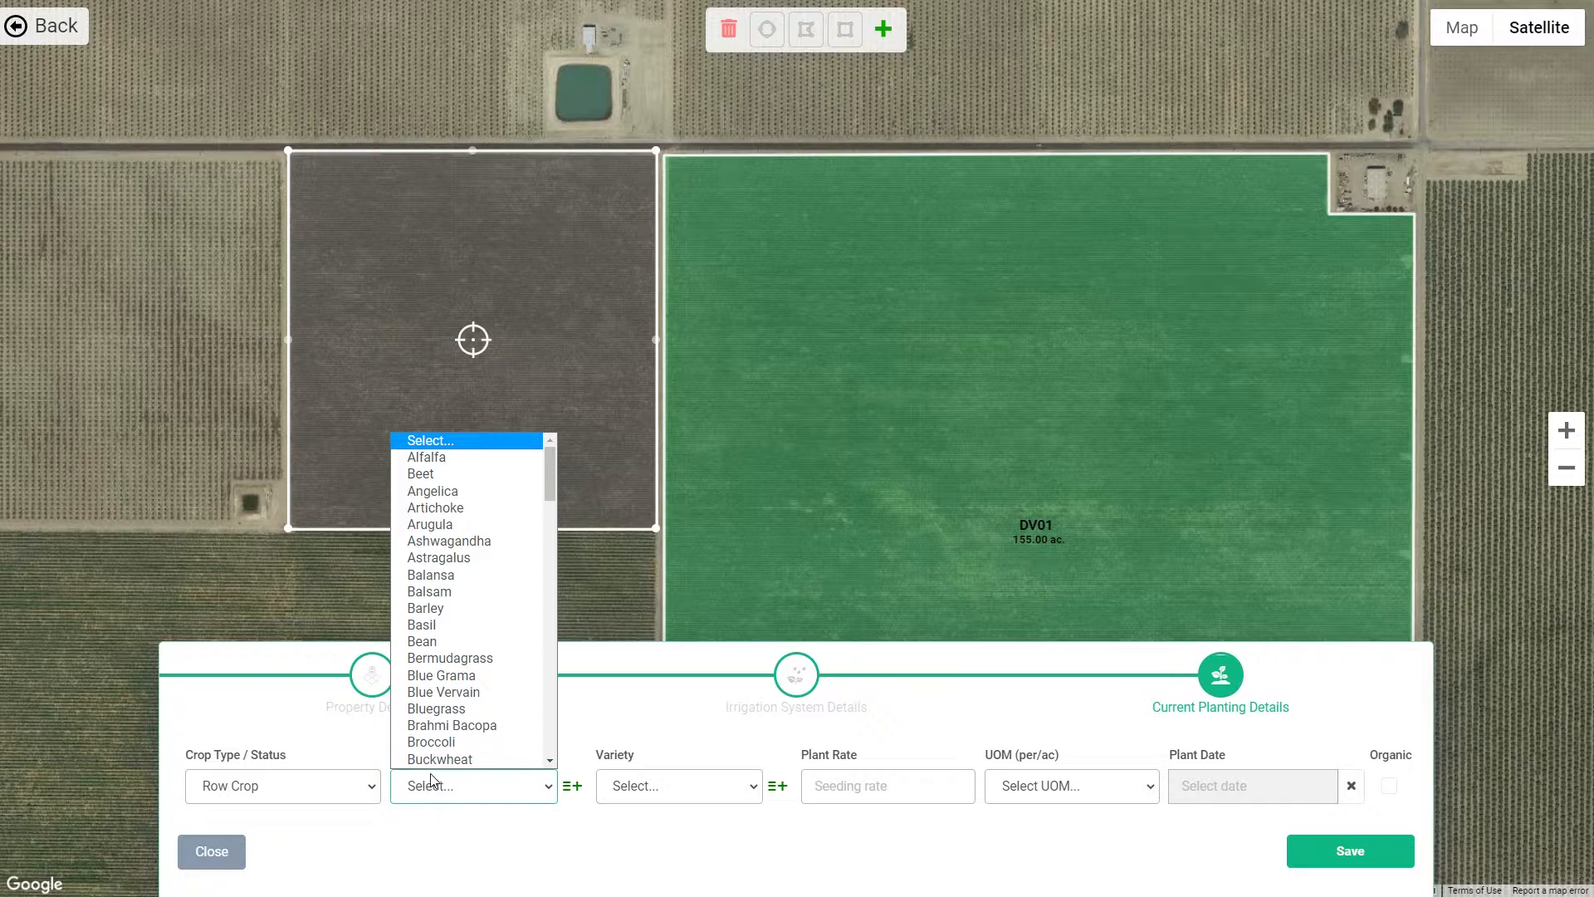
click(461, 469)
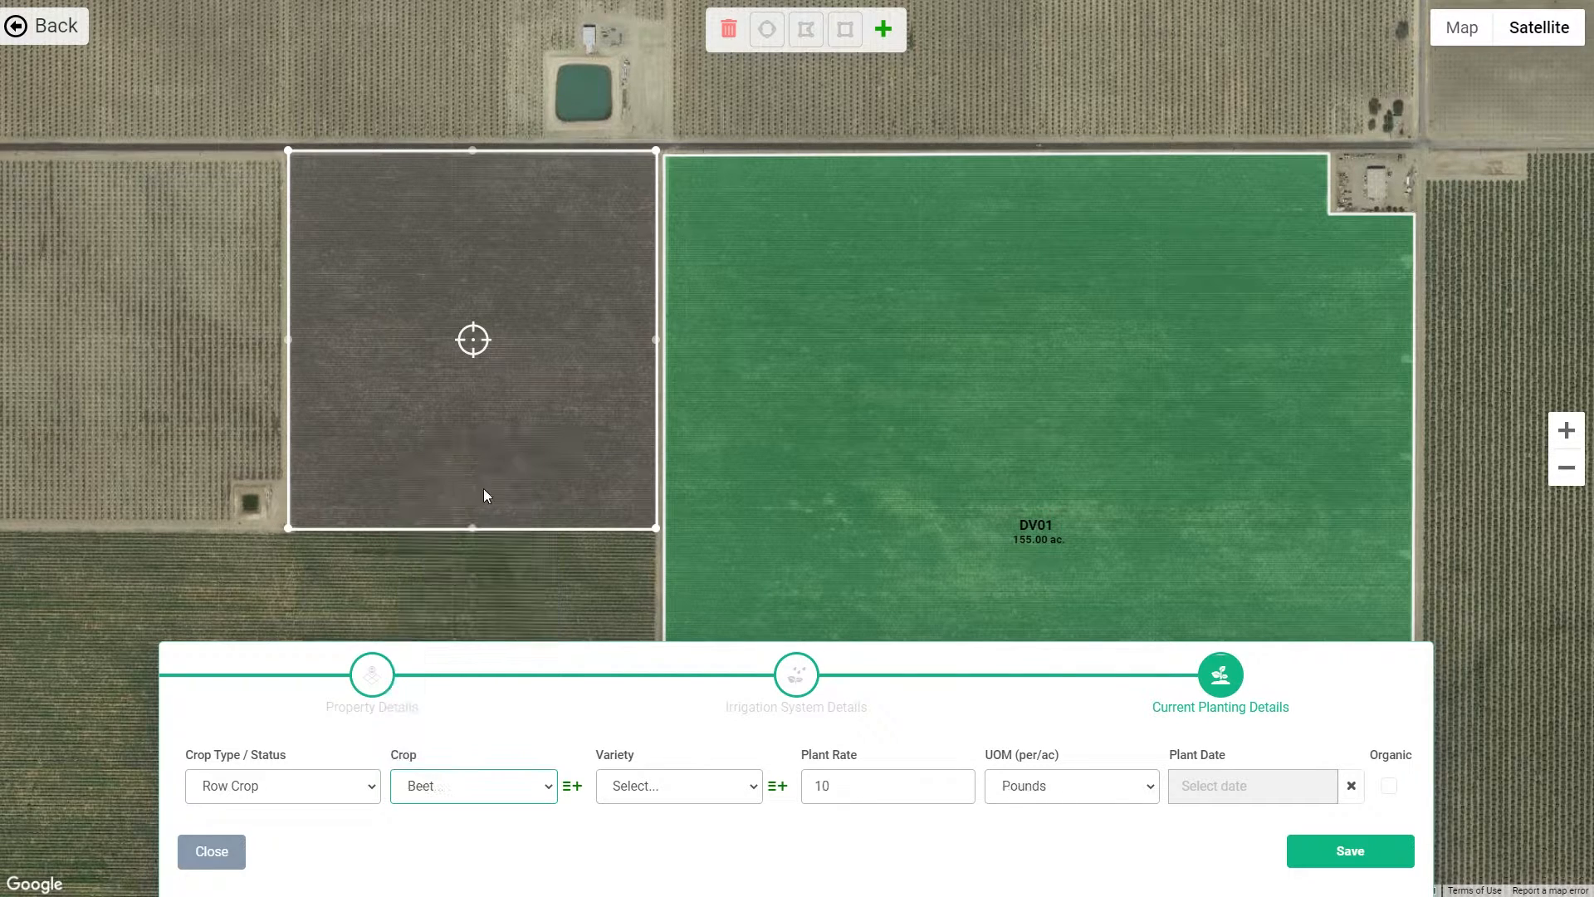
click(646, 789)
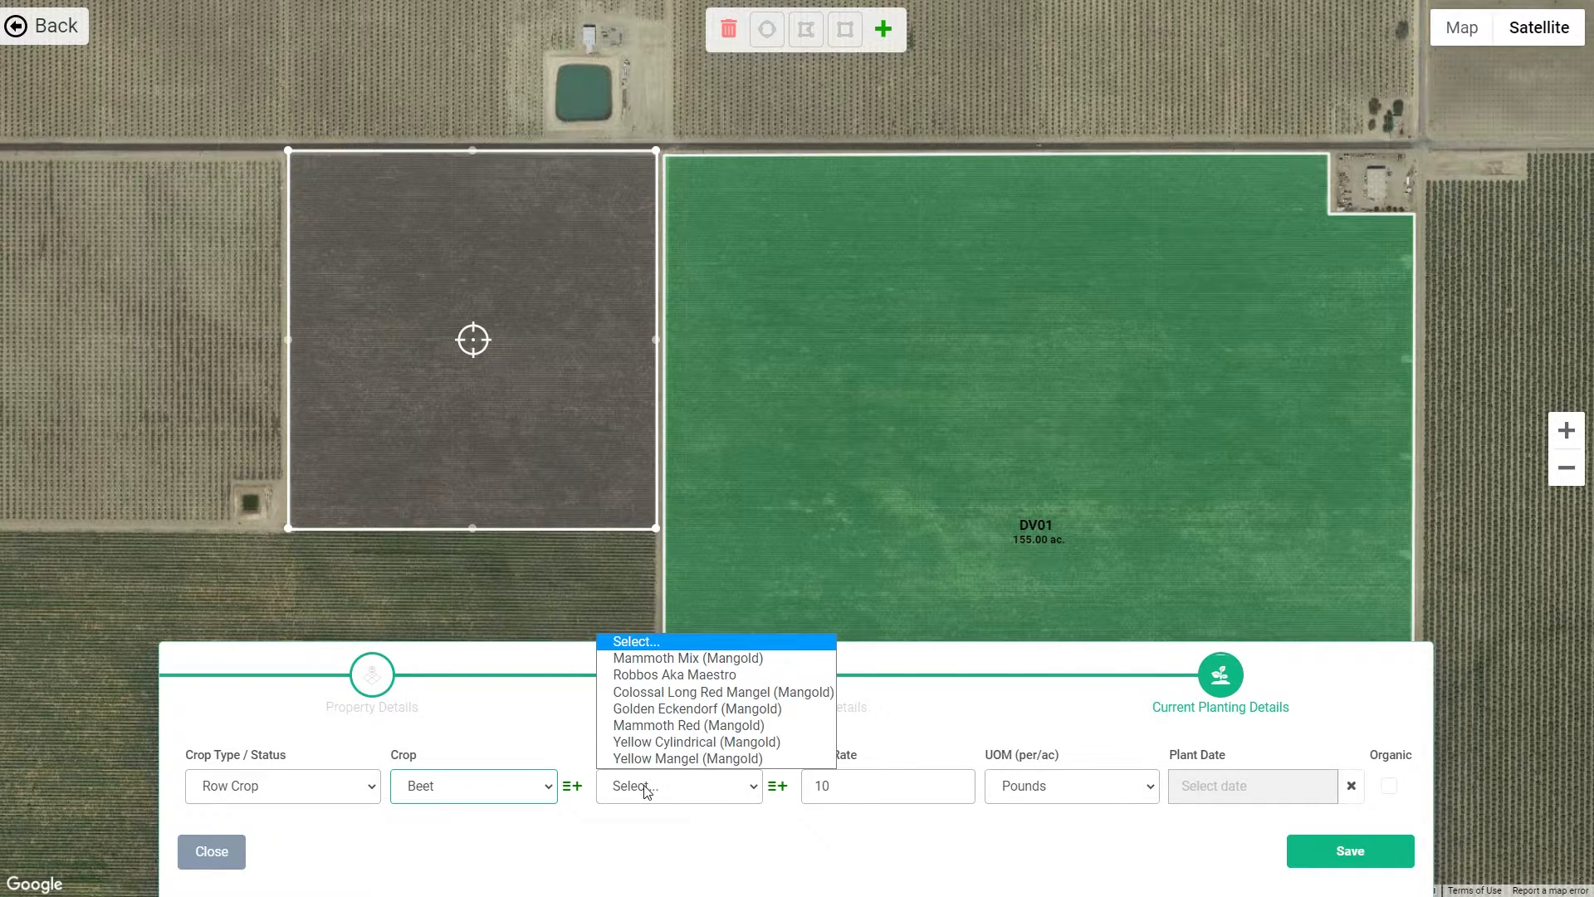
click(671, 714)
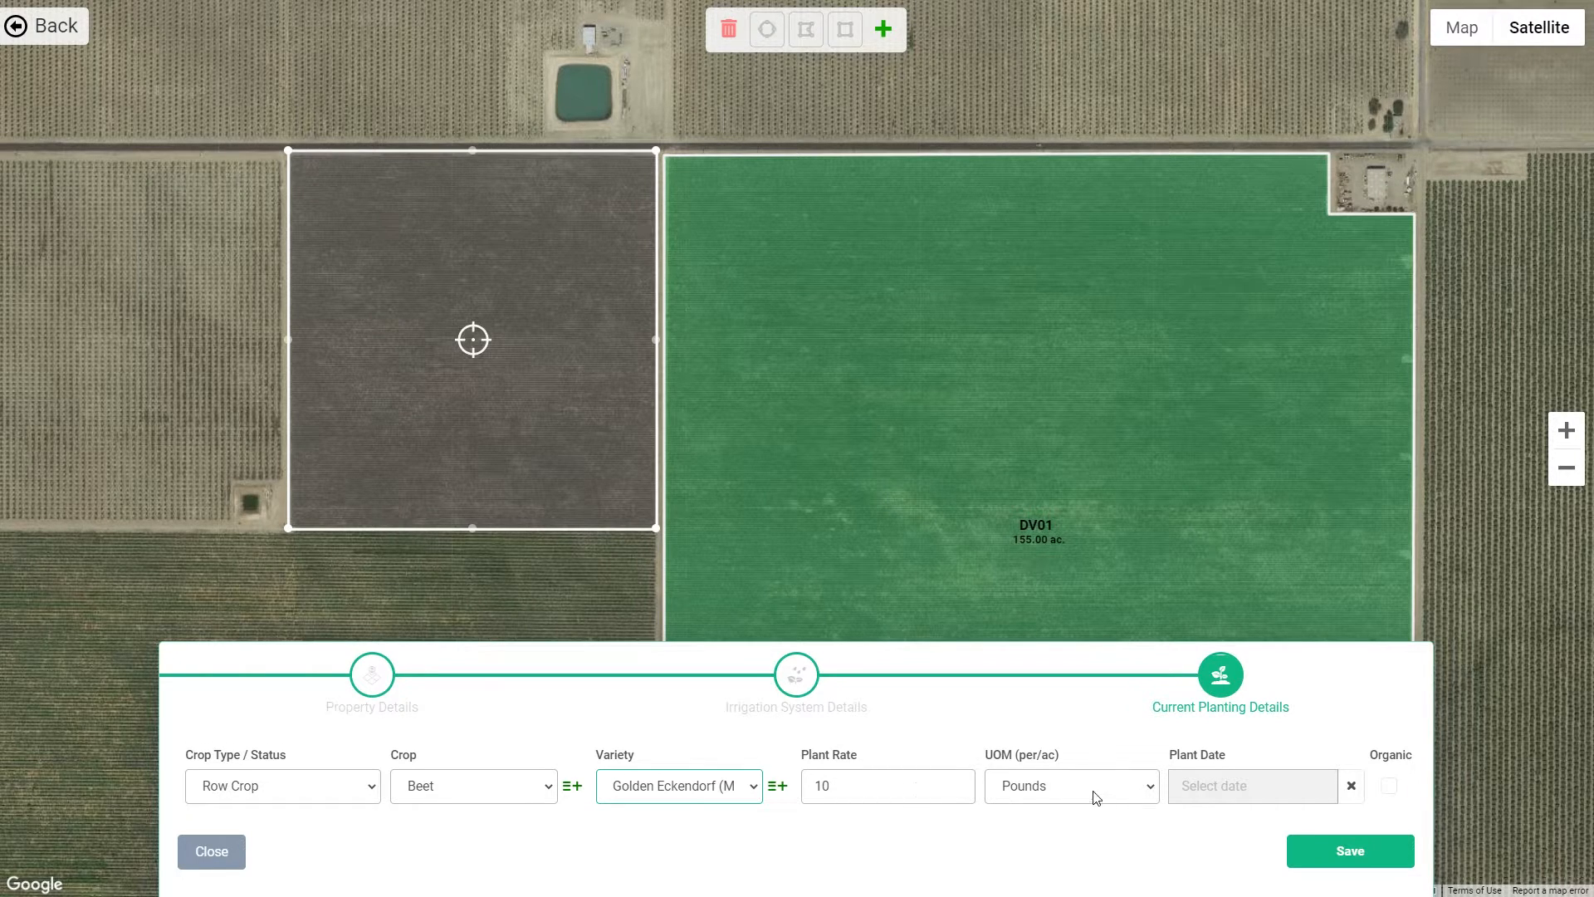
Set DV02's plant date to Mar 31, 2021 and save the property
click(1208, 798)
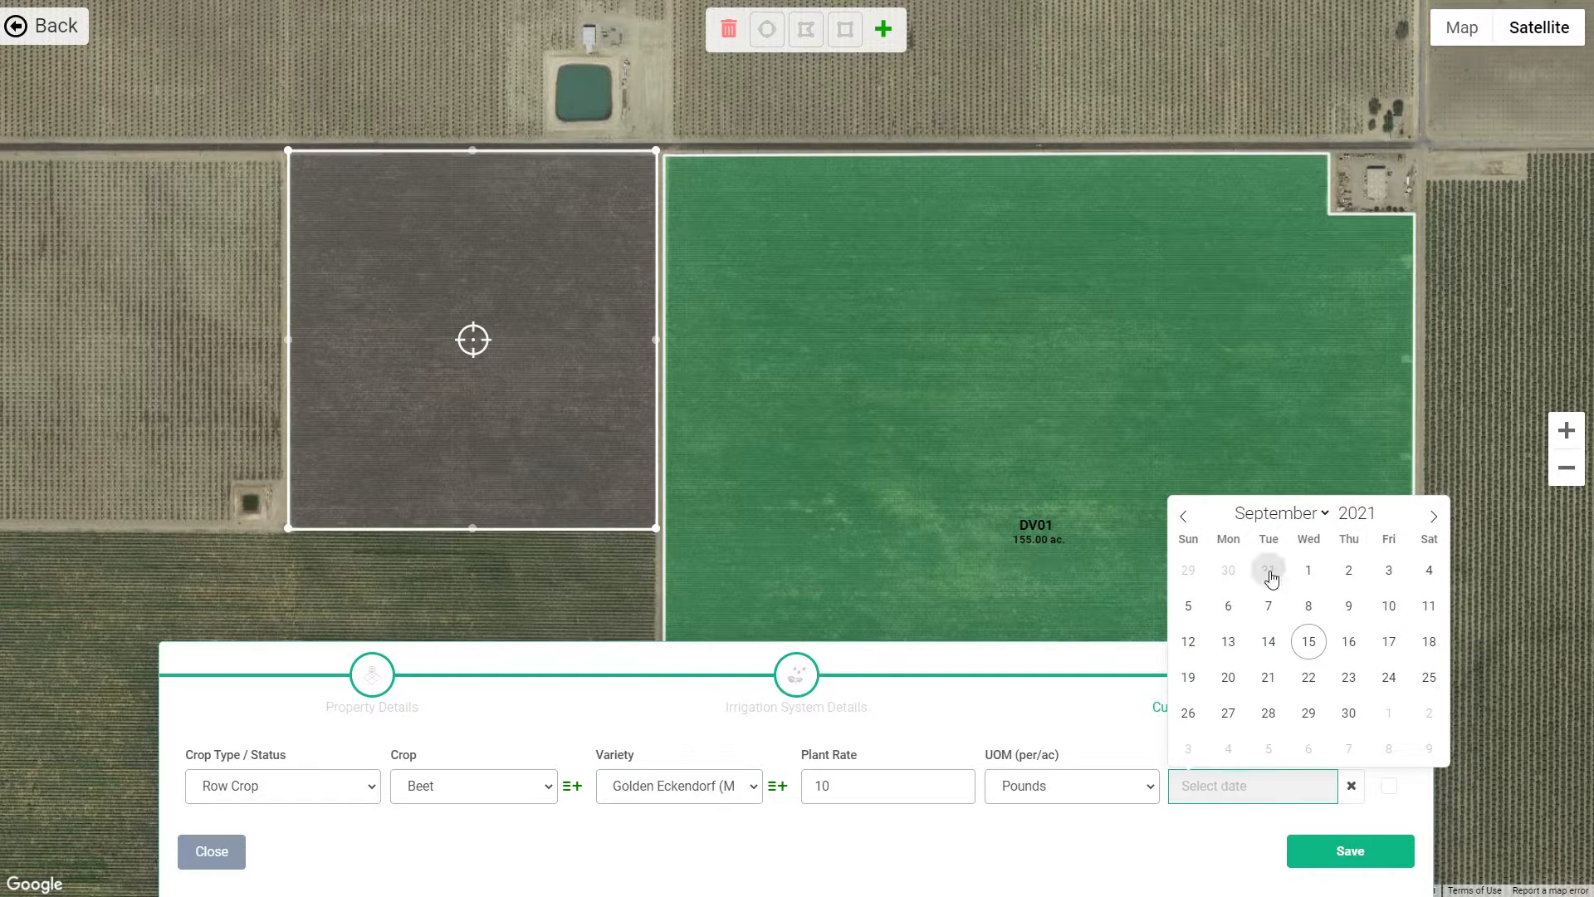
click(1312, 526)
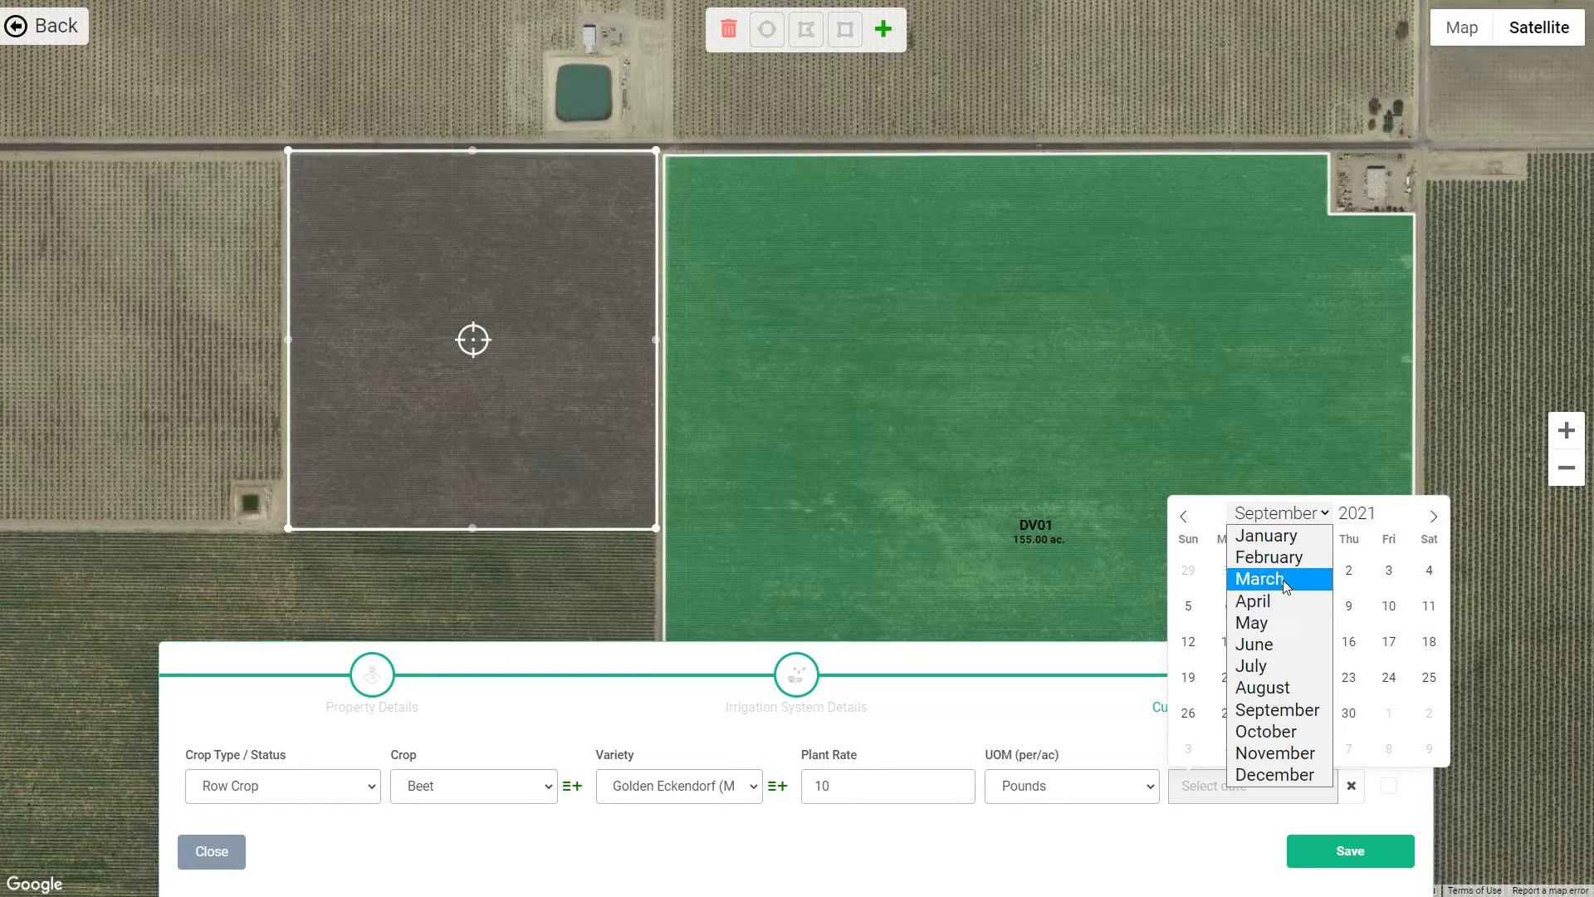
click(1284, 610)
click(1311, 573)
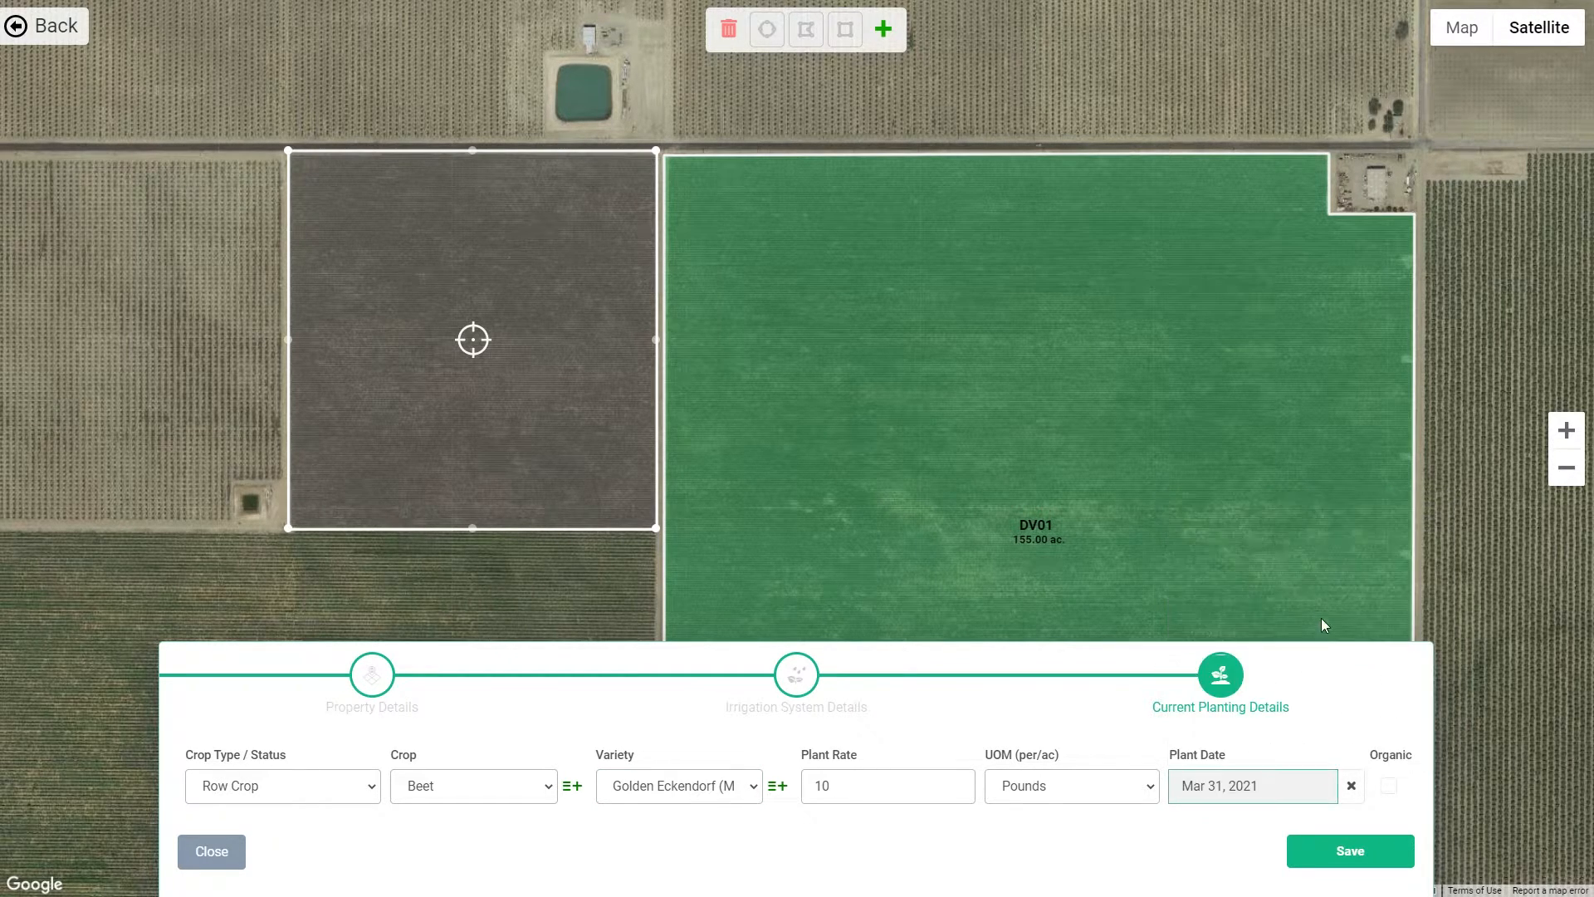
click(1347, 862)
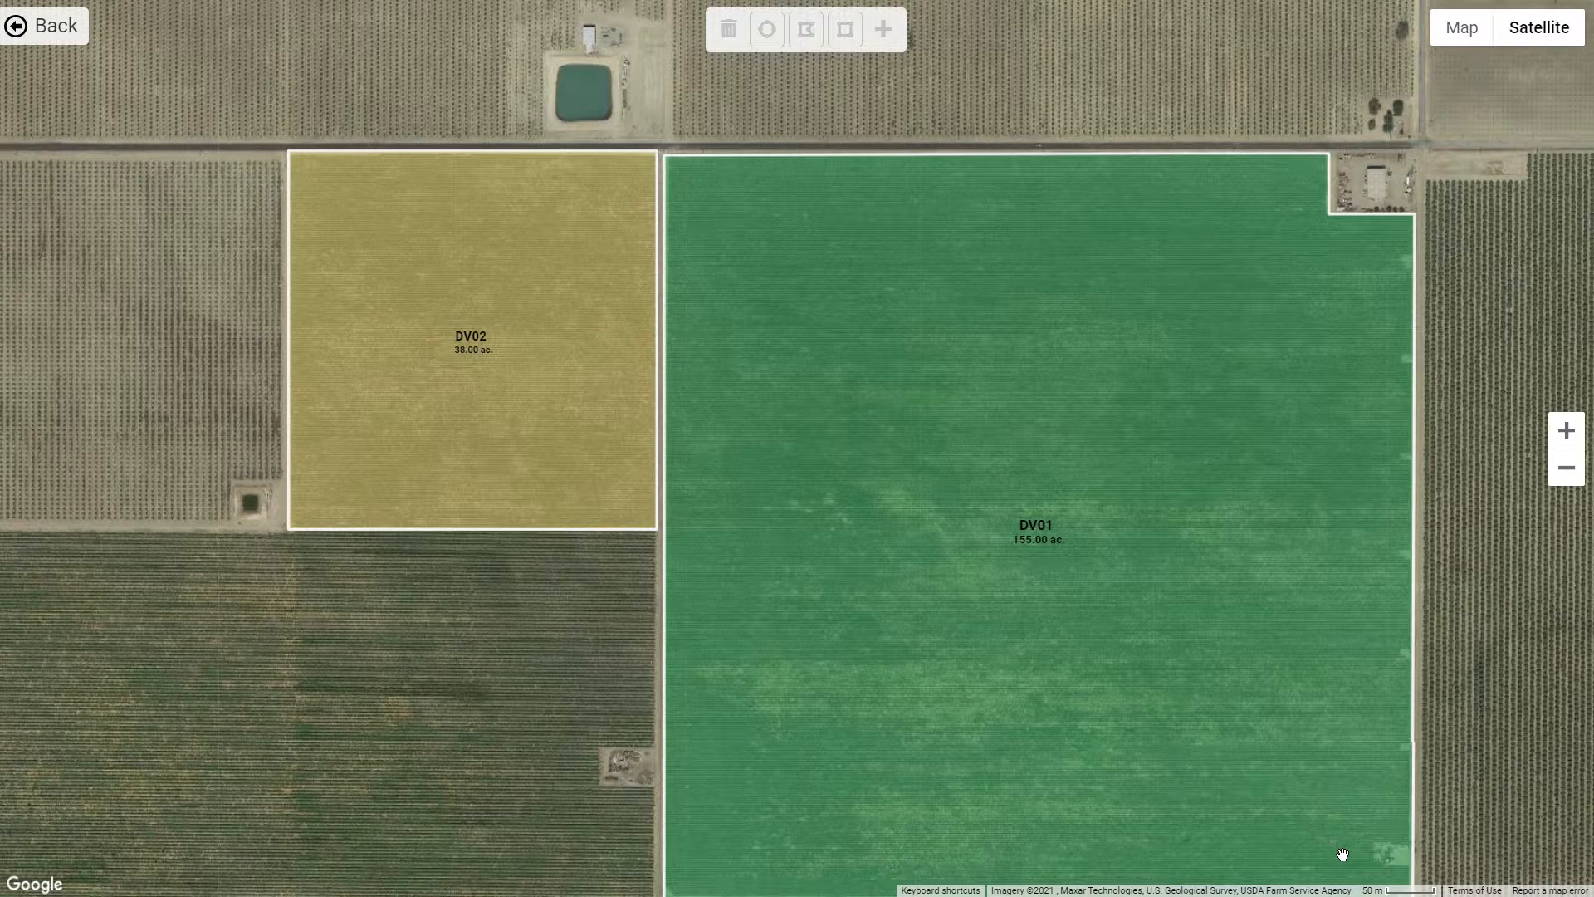
Outline the orchard field directly west of DV02 with a rectangle
drag(319, 619, 983, 627)
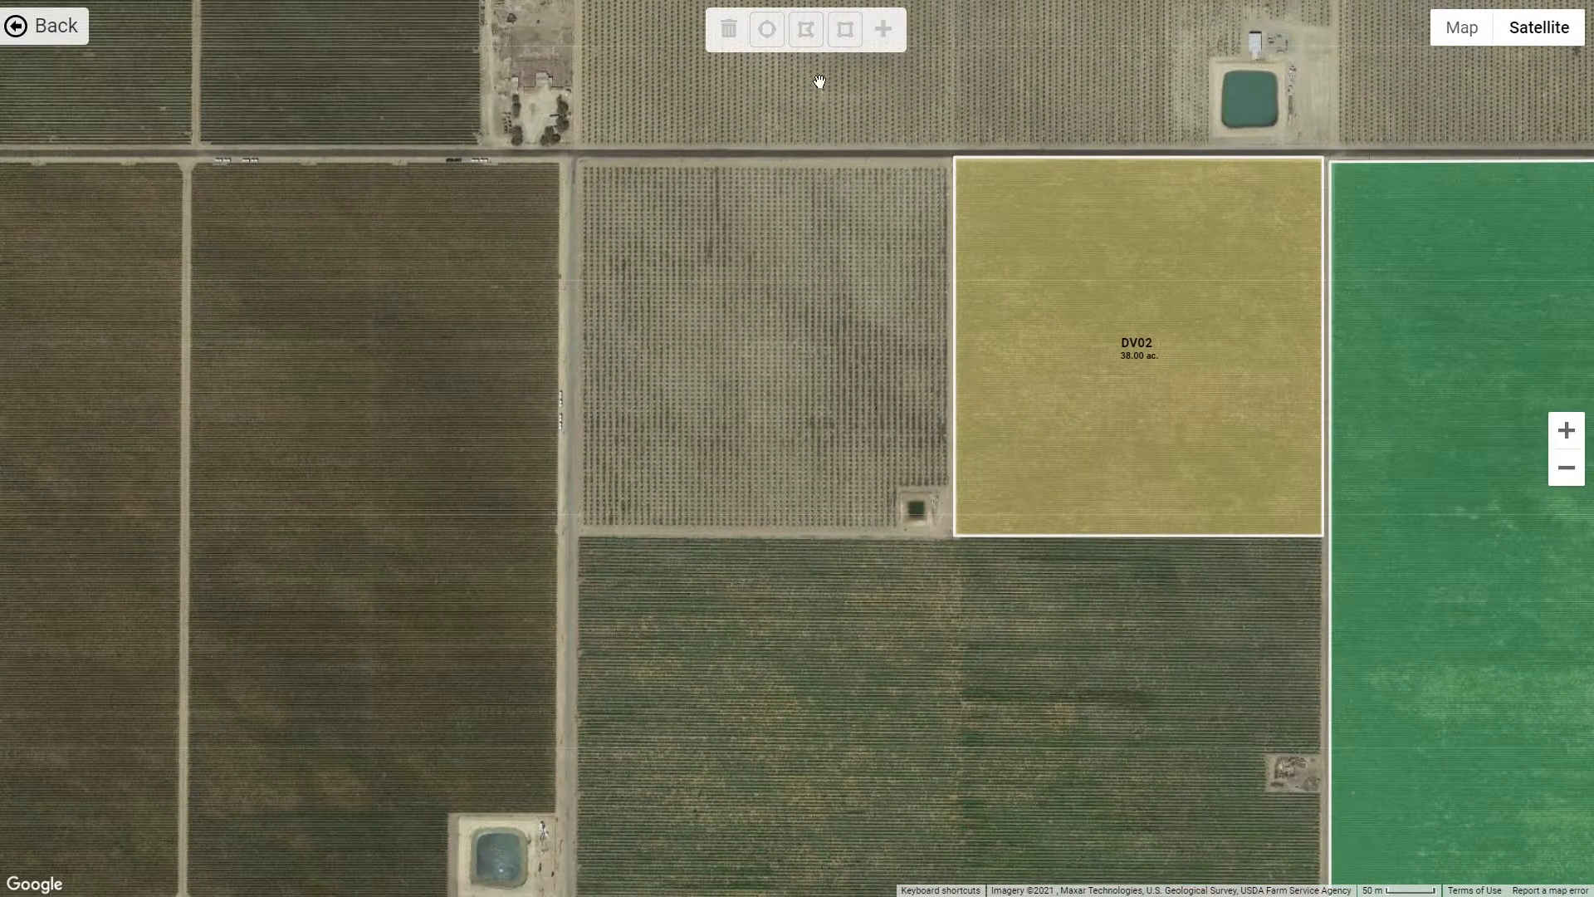
click(845, 29)
drag(583, 163, 947, 528)
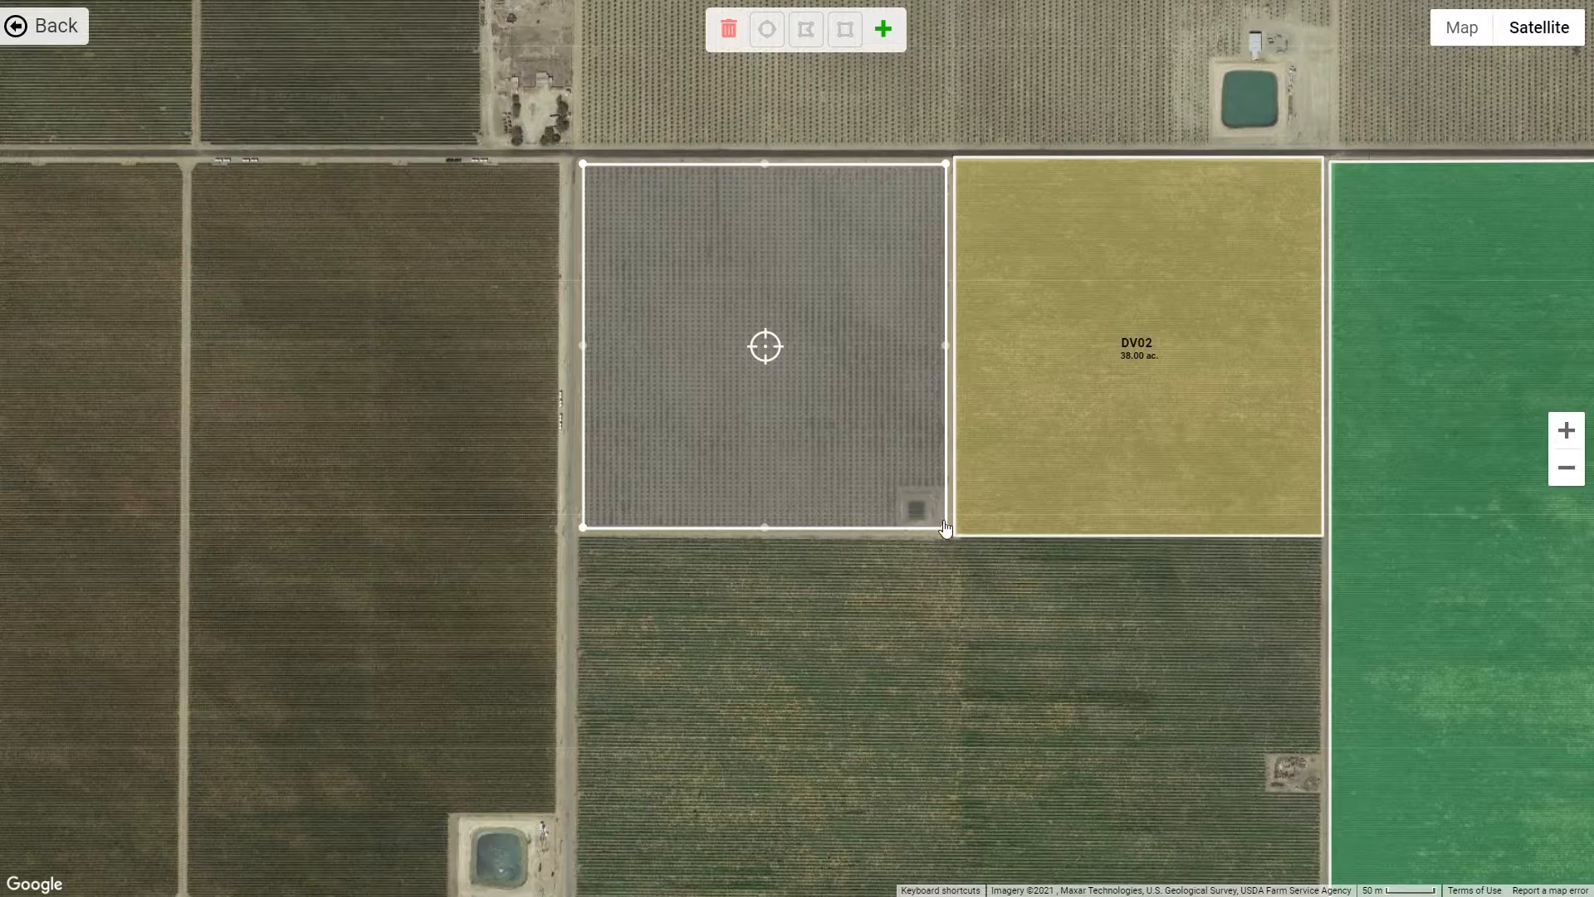
Reshape the new outline's southeast corner into a notch that excludes the small pond from the field
drag(946, 532, 949, 490)
scroll(934, 524, up, 1)
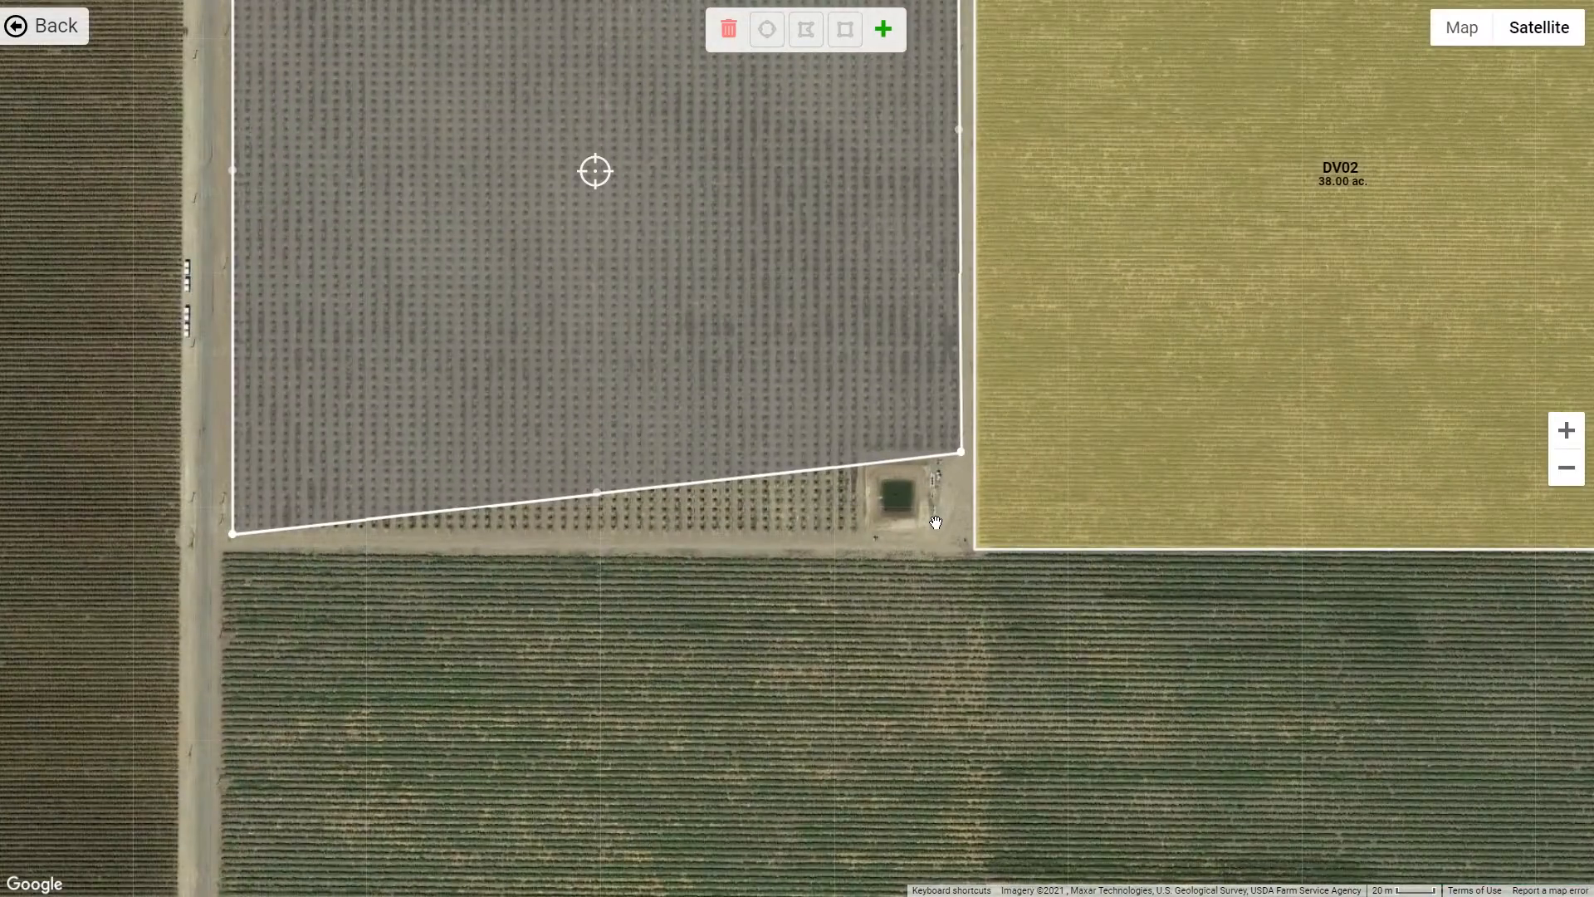
scroll(935, 523, up, 1)
scroll(875, 498, down, 1)
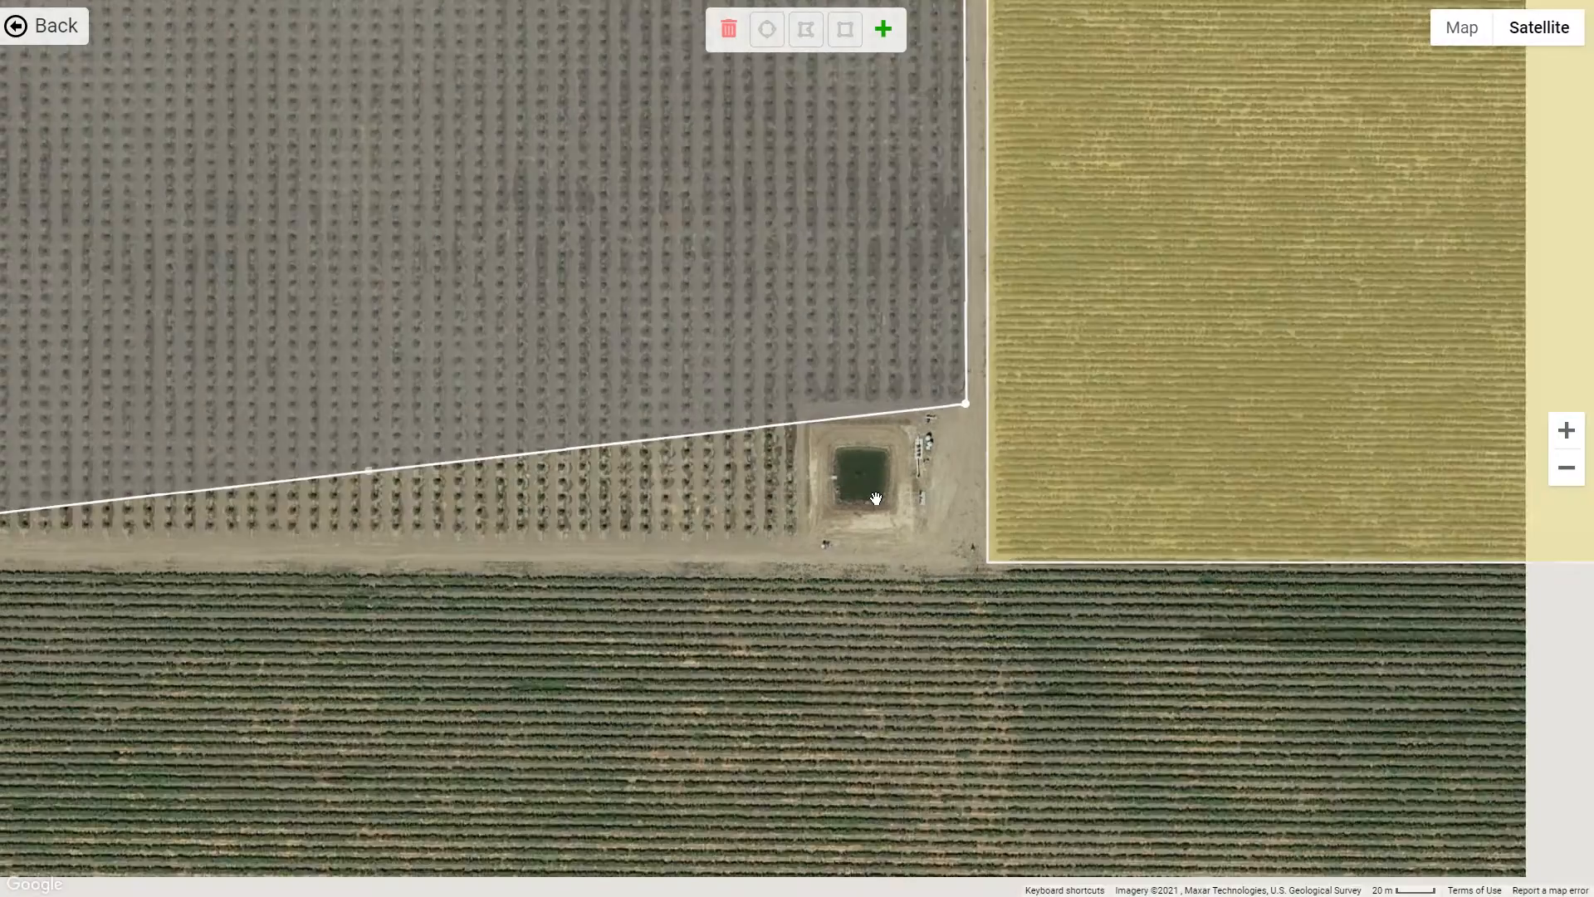
drag(706, 532, 797, 529)
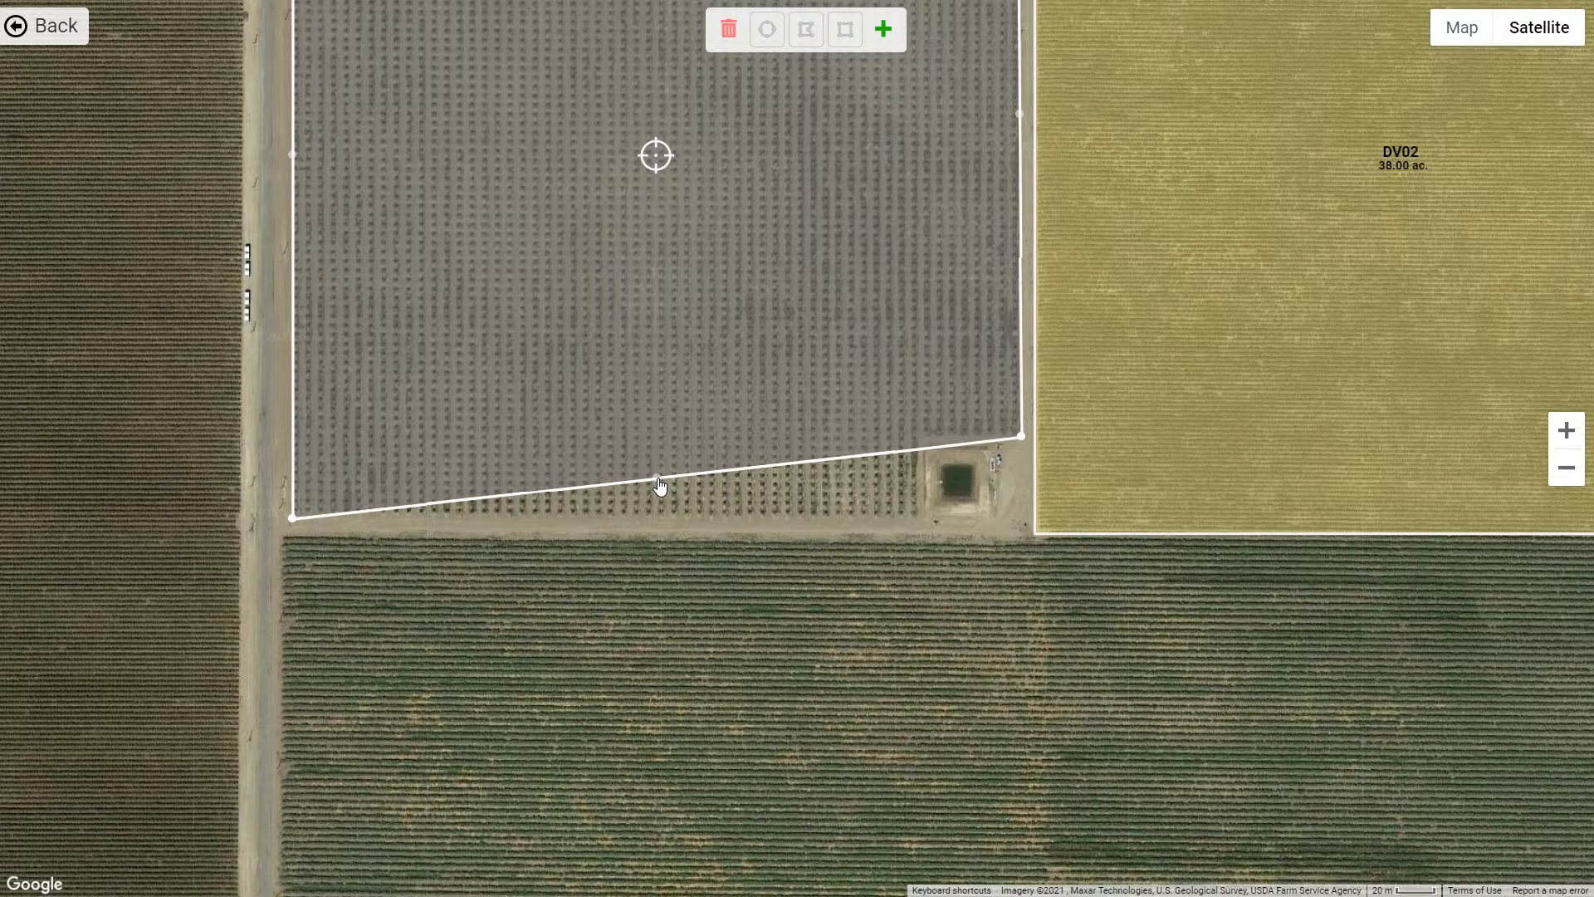
drag(659, 486, 923, 521)
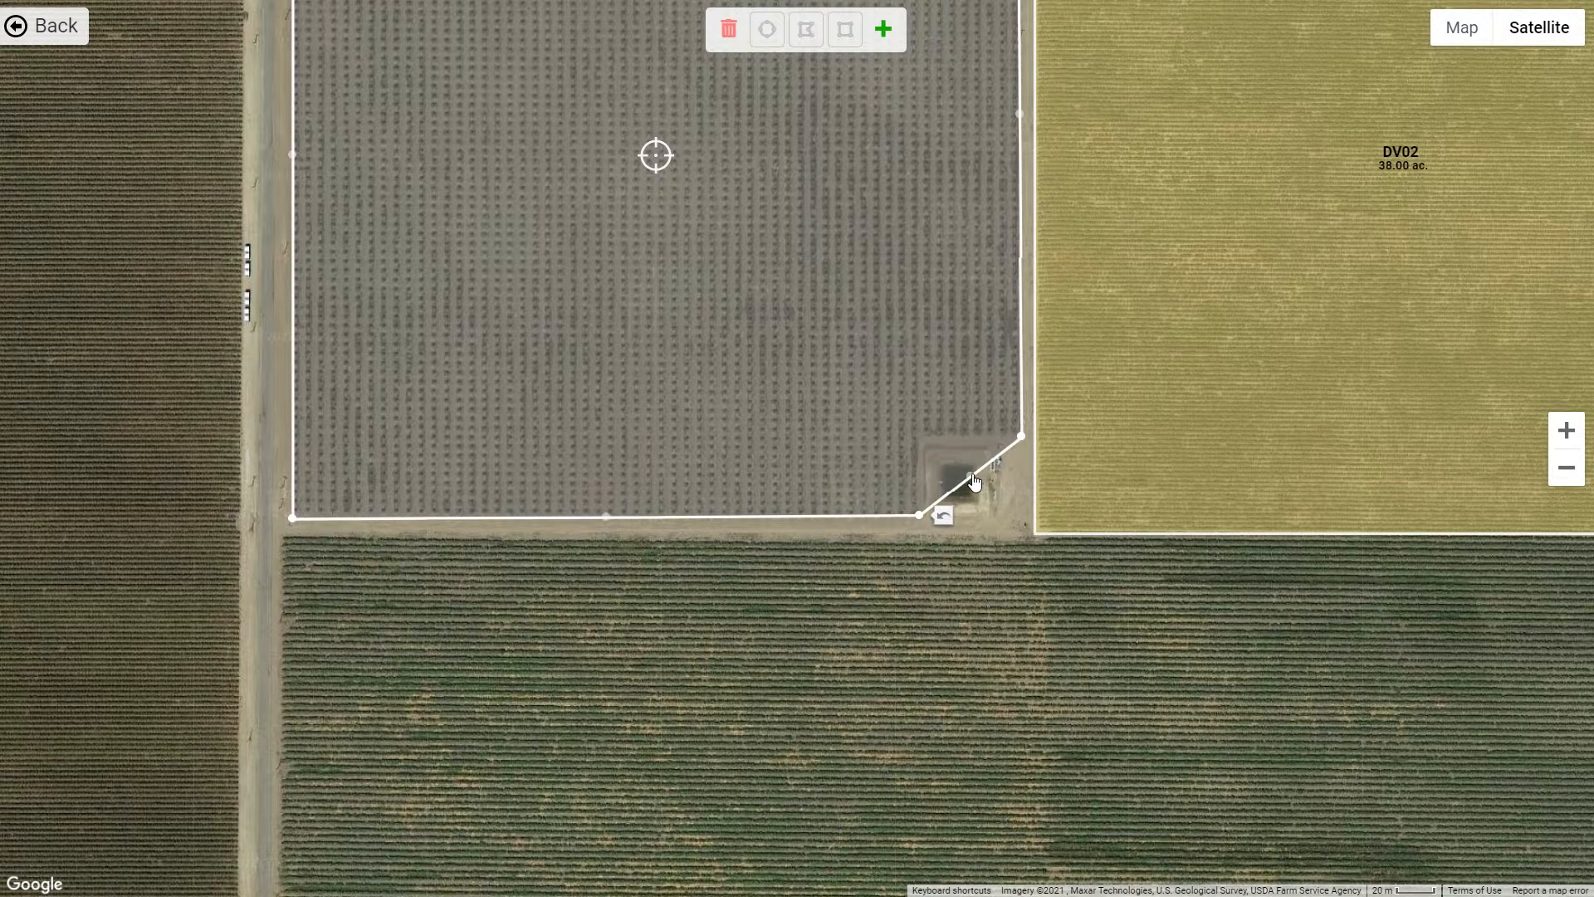
drag(974, 482, 923, 436)
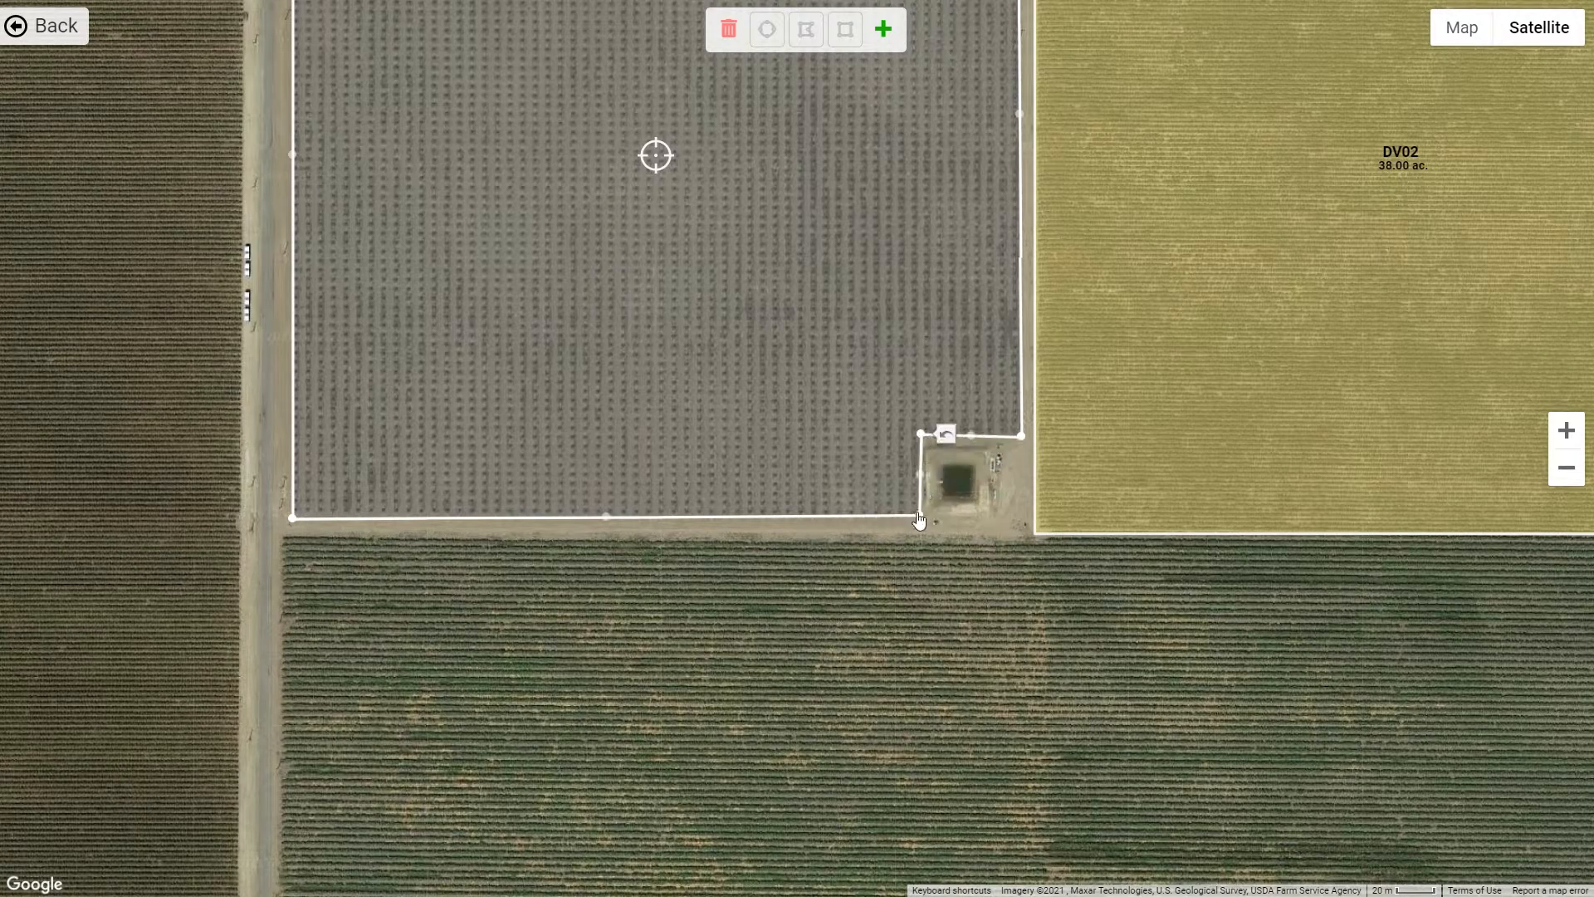
scroll(917, 523, down, 1)
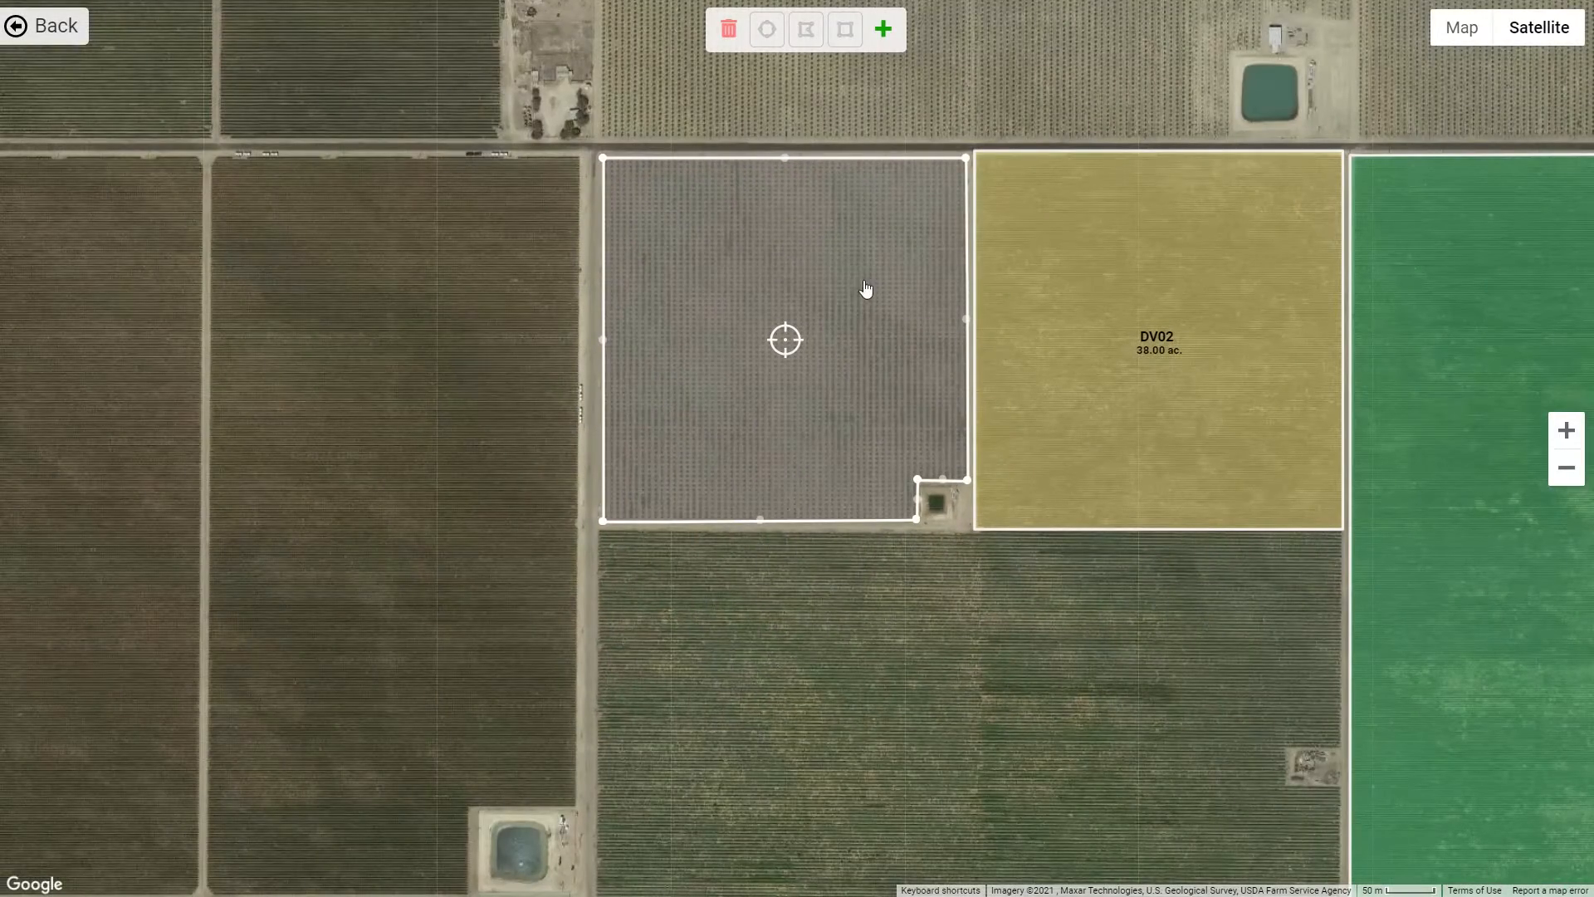
Enter the notched field's property details with the name DV03 and the area reduced to 36 acres, and continue to irrigation
click(883, 29)
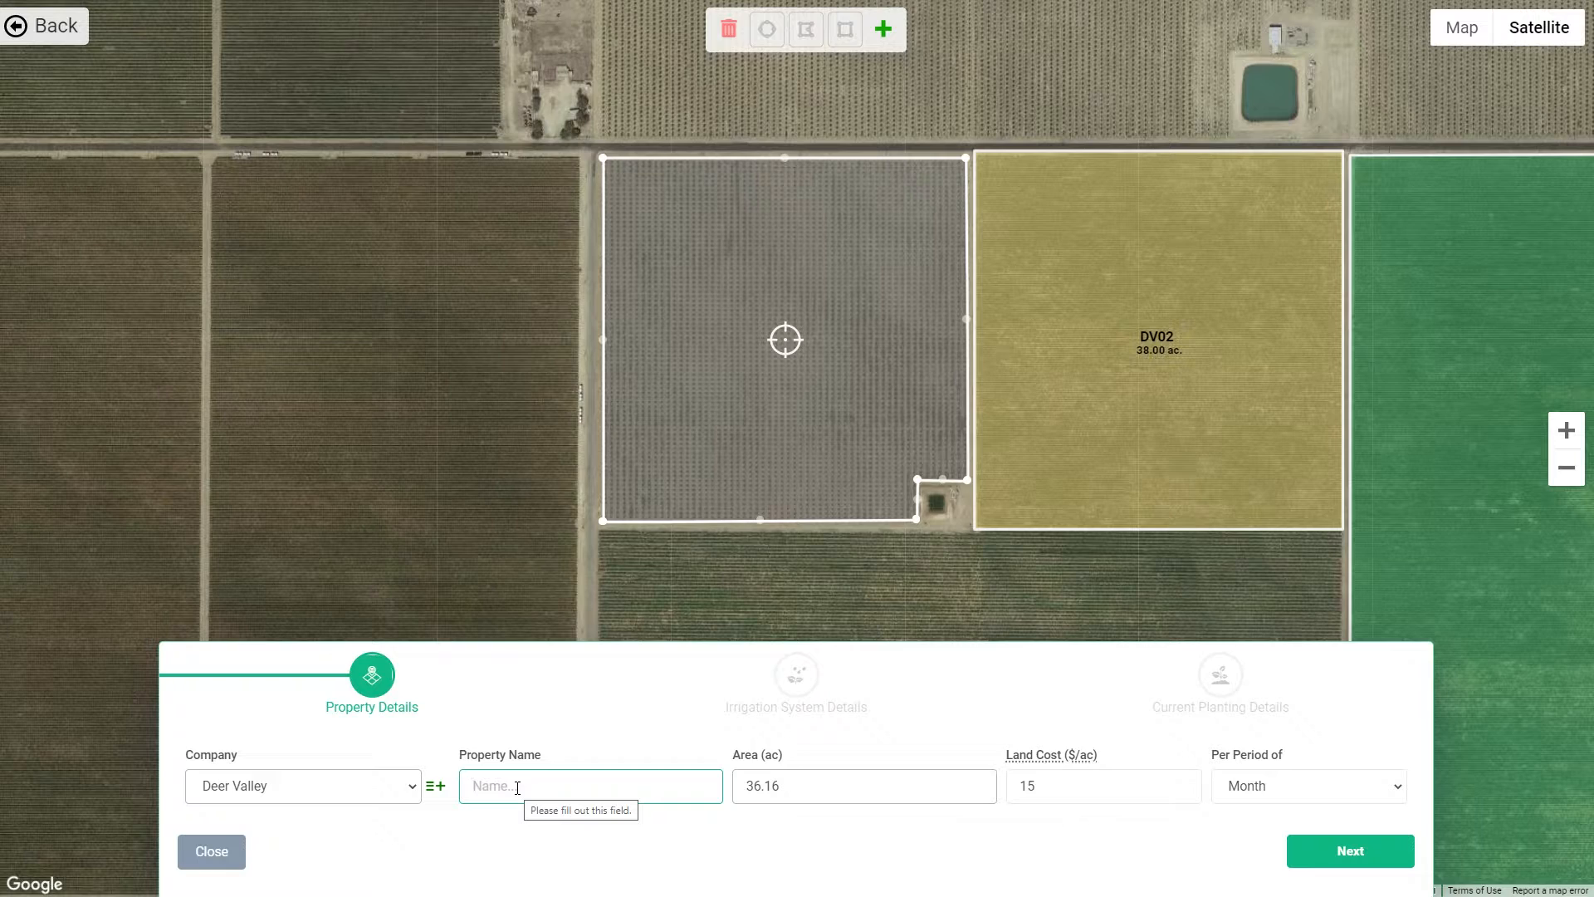
text(DV03)
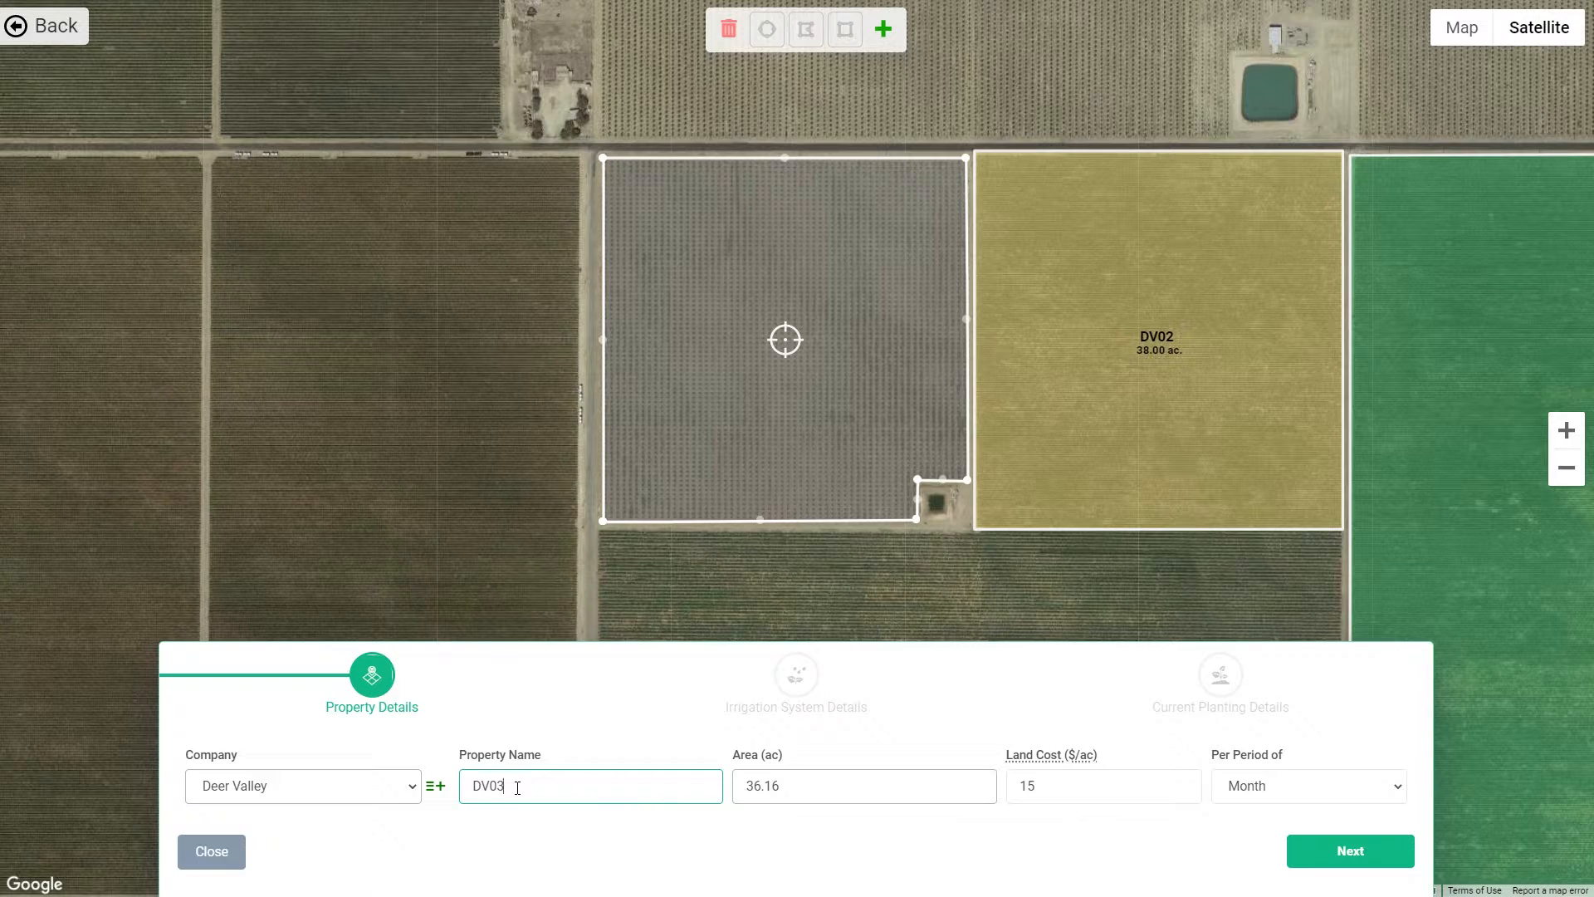
click(843, 789)
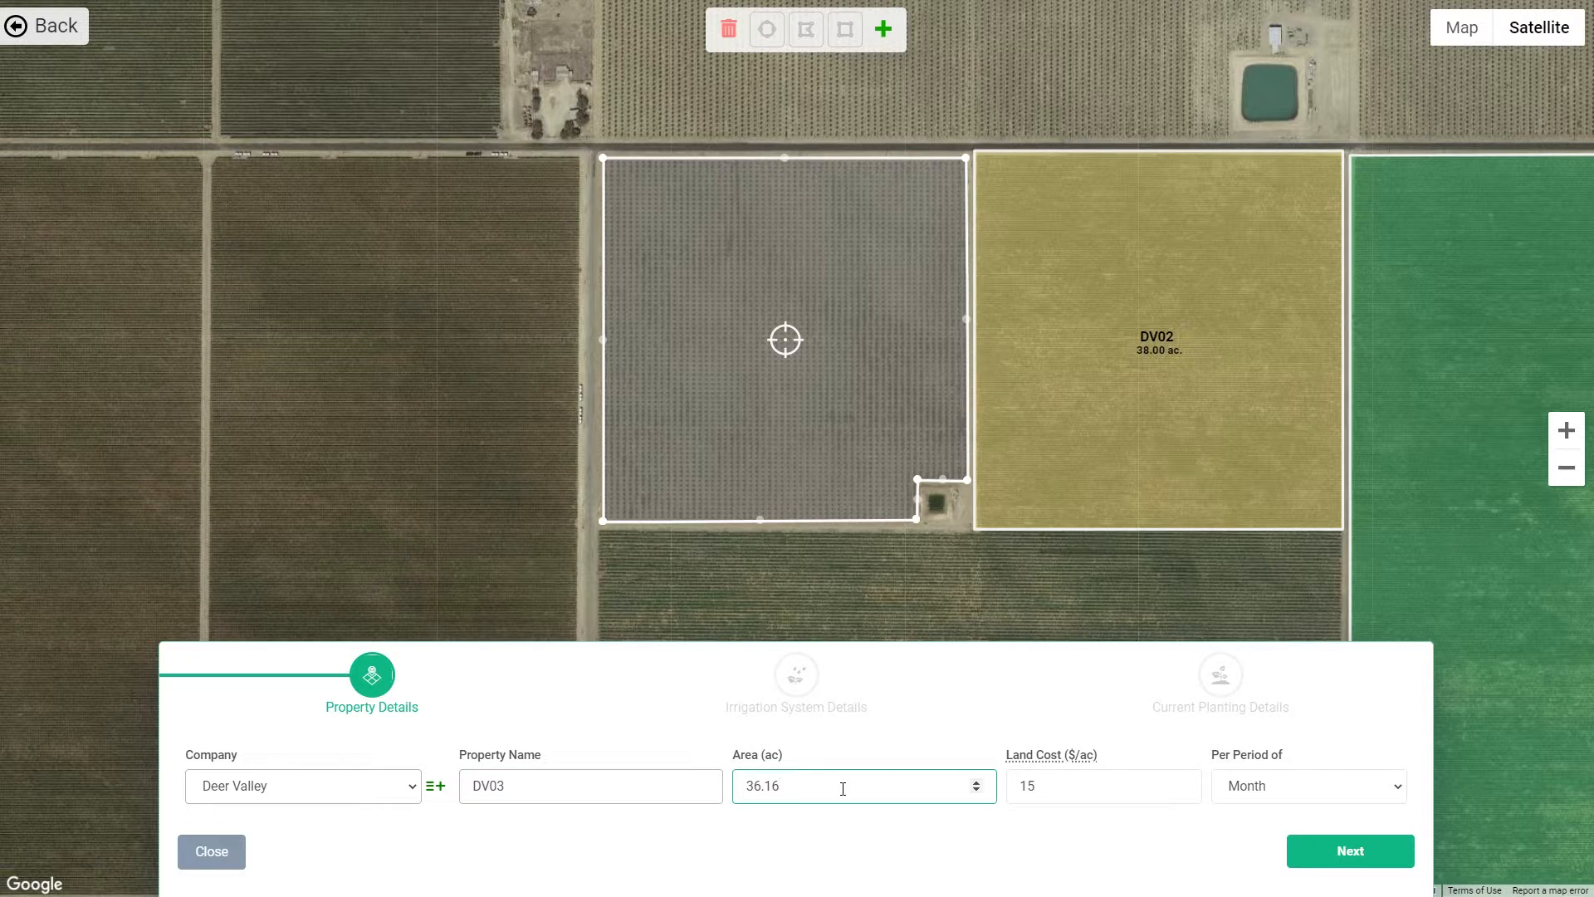
key(BackSpace)
key(BackSpace)
click(1333, 860)
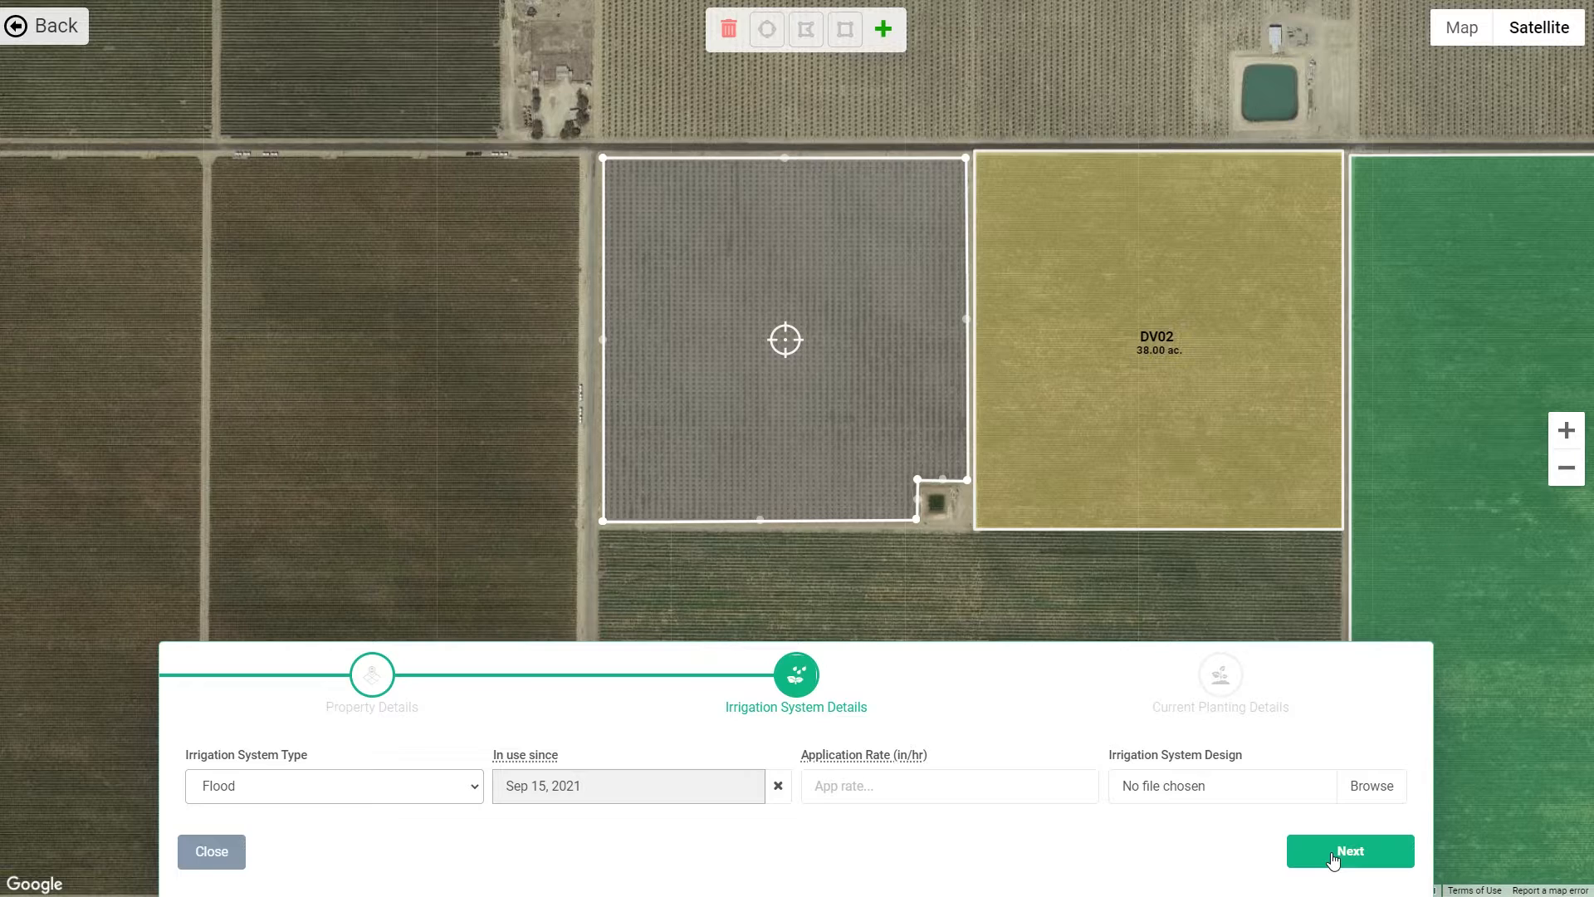
Keep DV03's irrigation settings, set its plant date to Mar 16, 2021 and save the property
click(1332, 859)
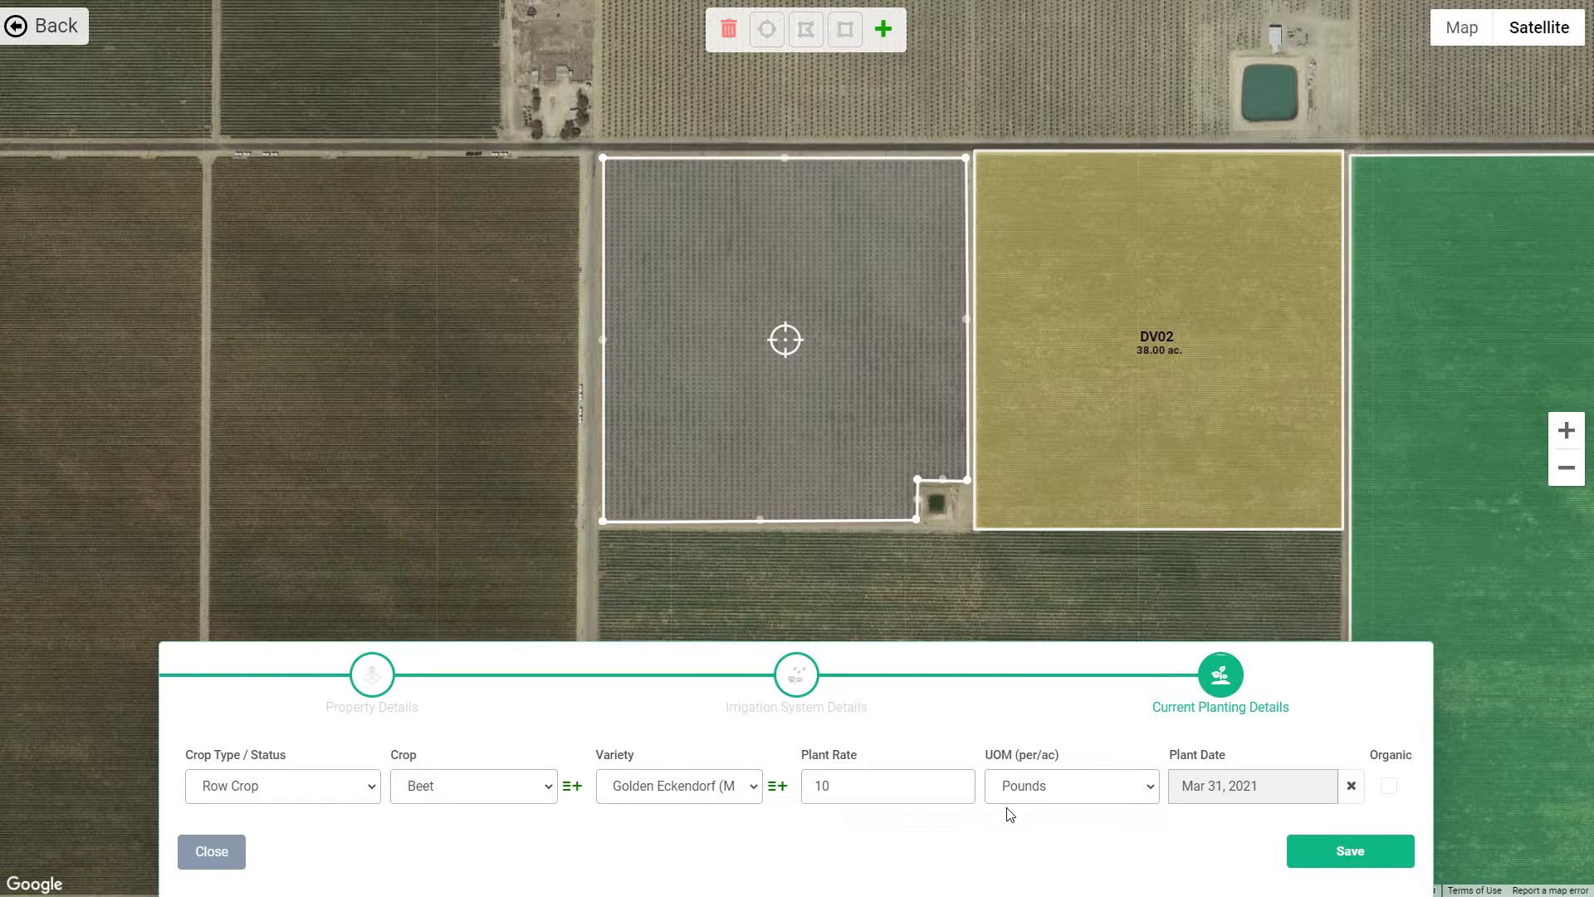
click(1227, 789)
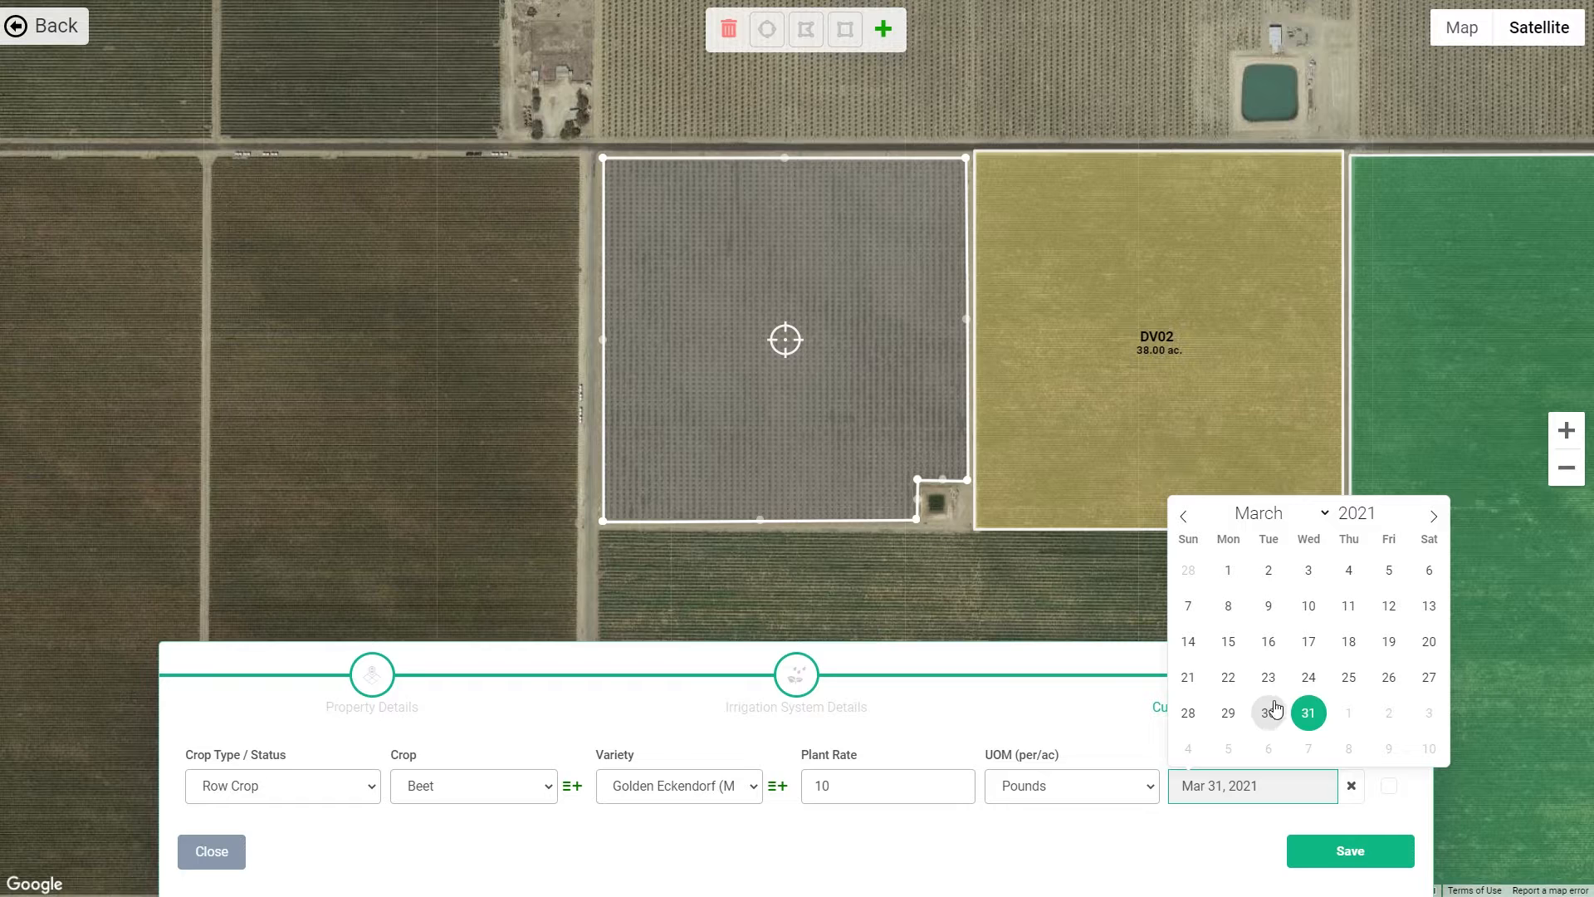
click(1268, 649)
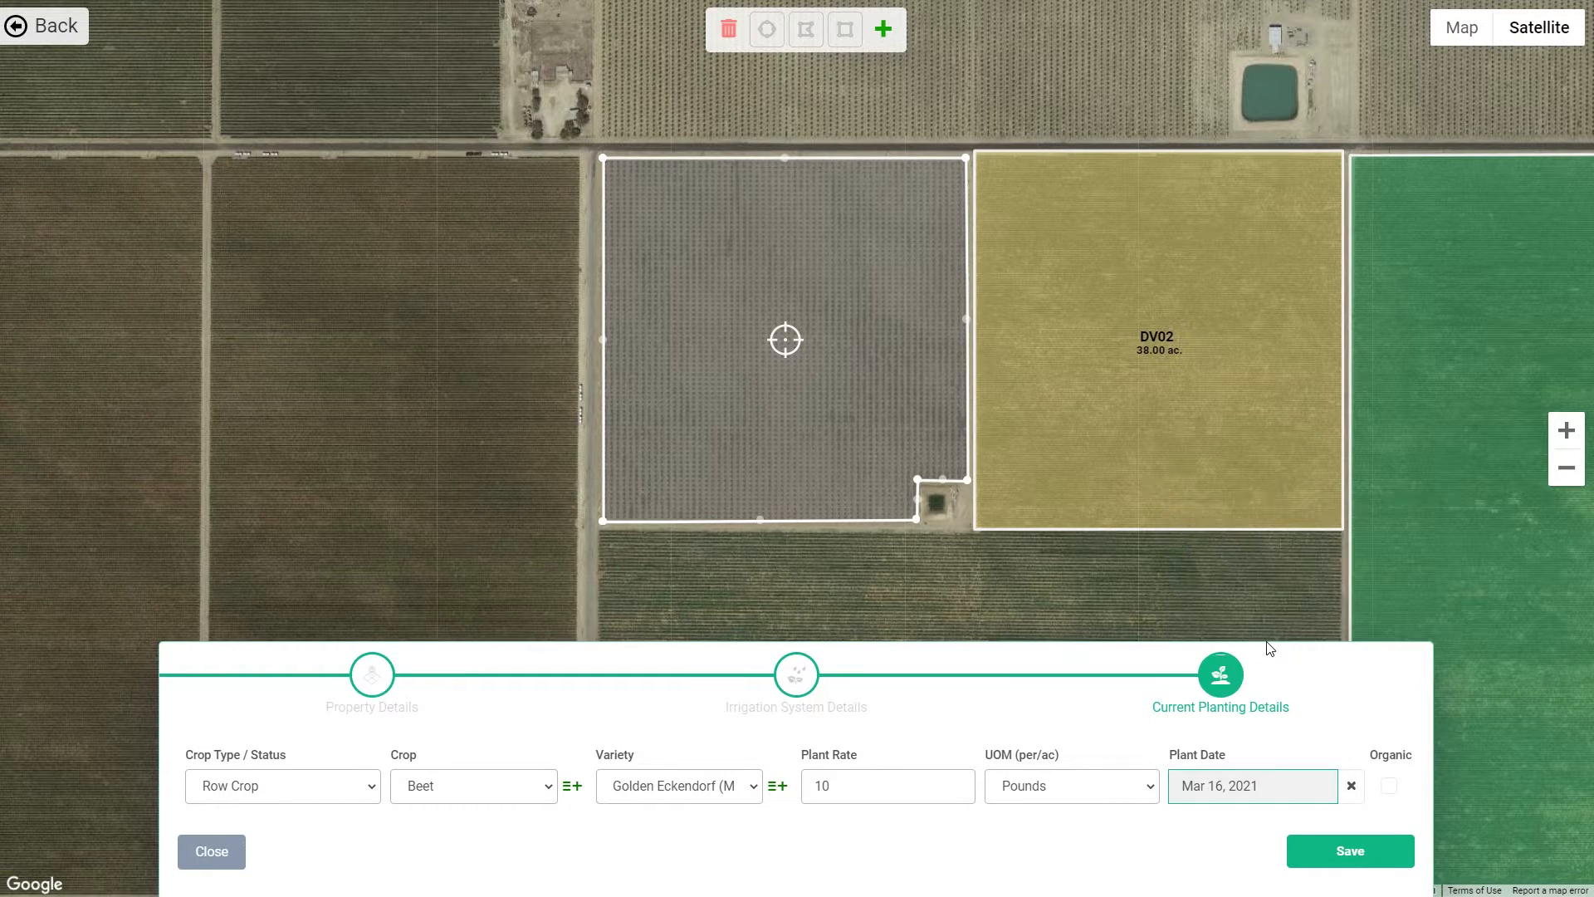
click(1343, 856)
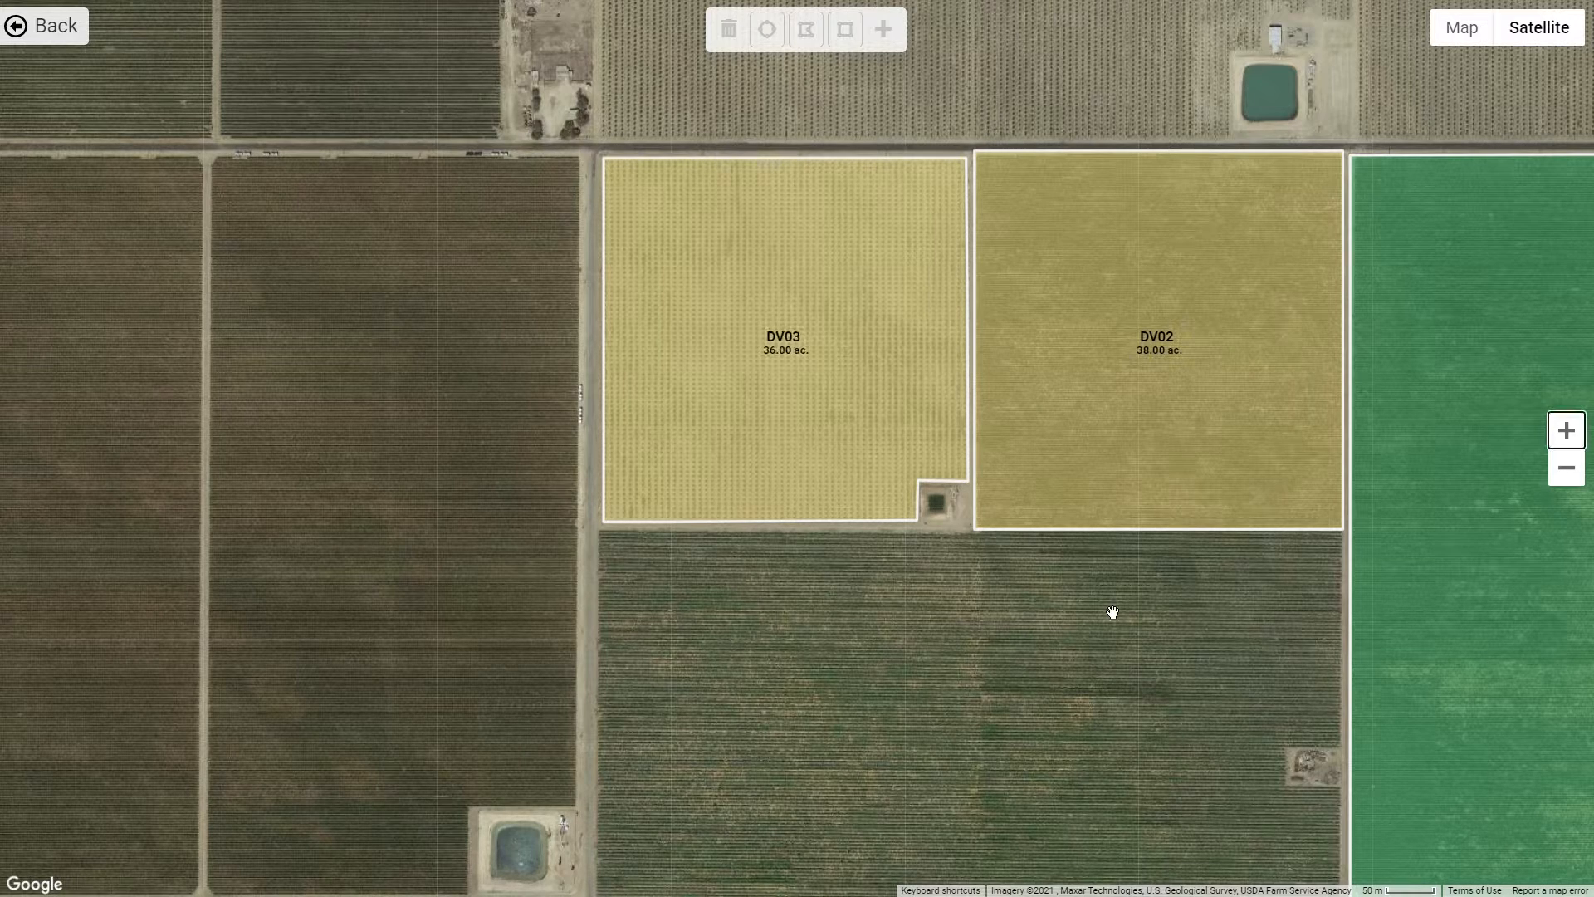
Outline the westernmost narrow green field in the block south of DV03 with a rectangle of about 74 acres
click(1567, 467)
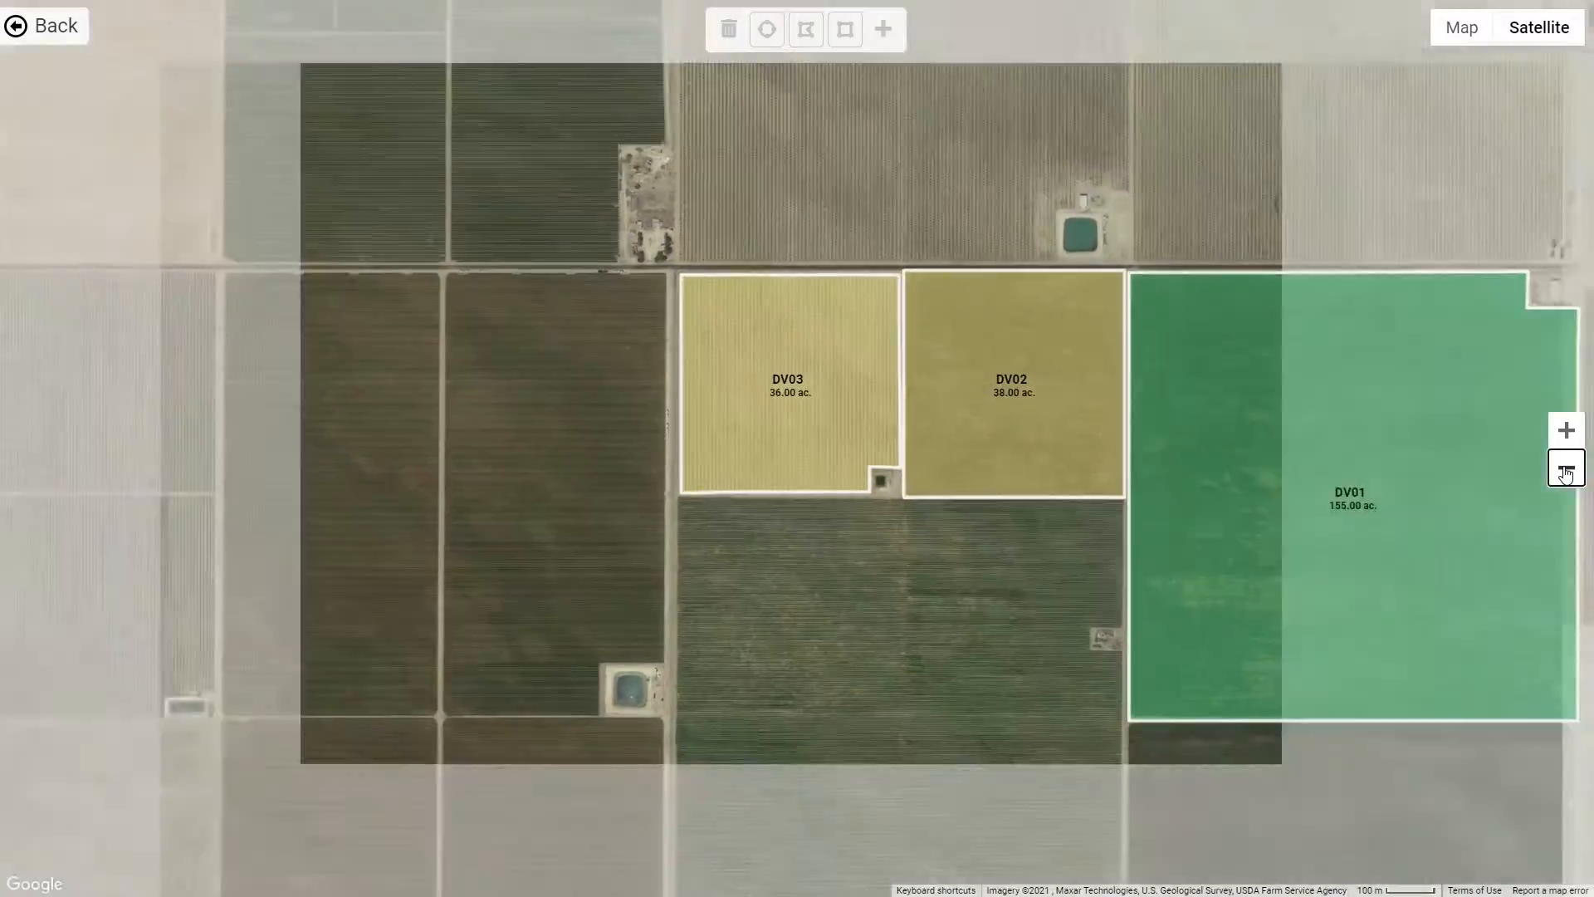
click(1567, 467)
drag(1149, 694, 1176, 366)
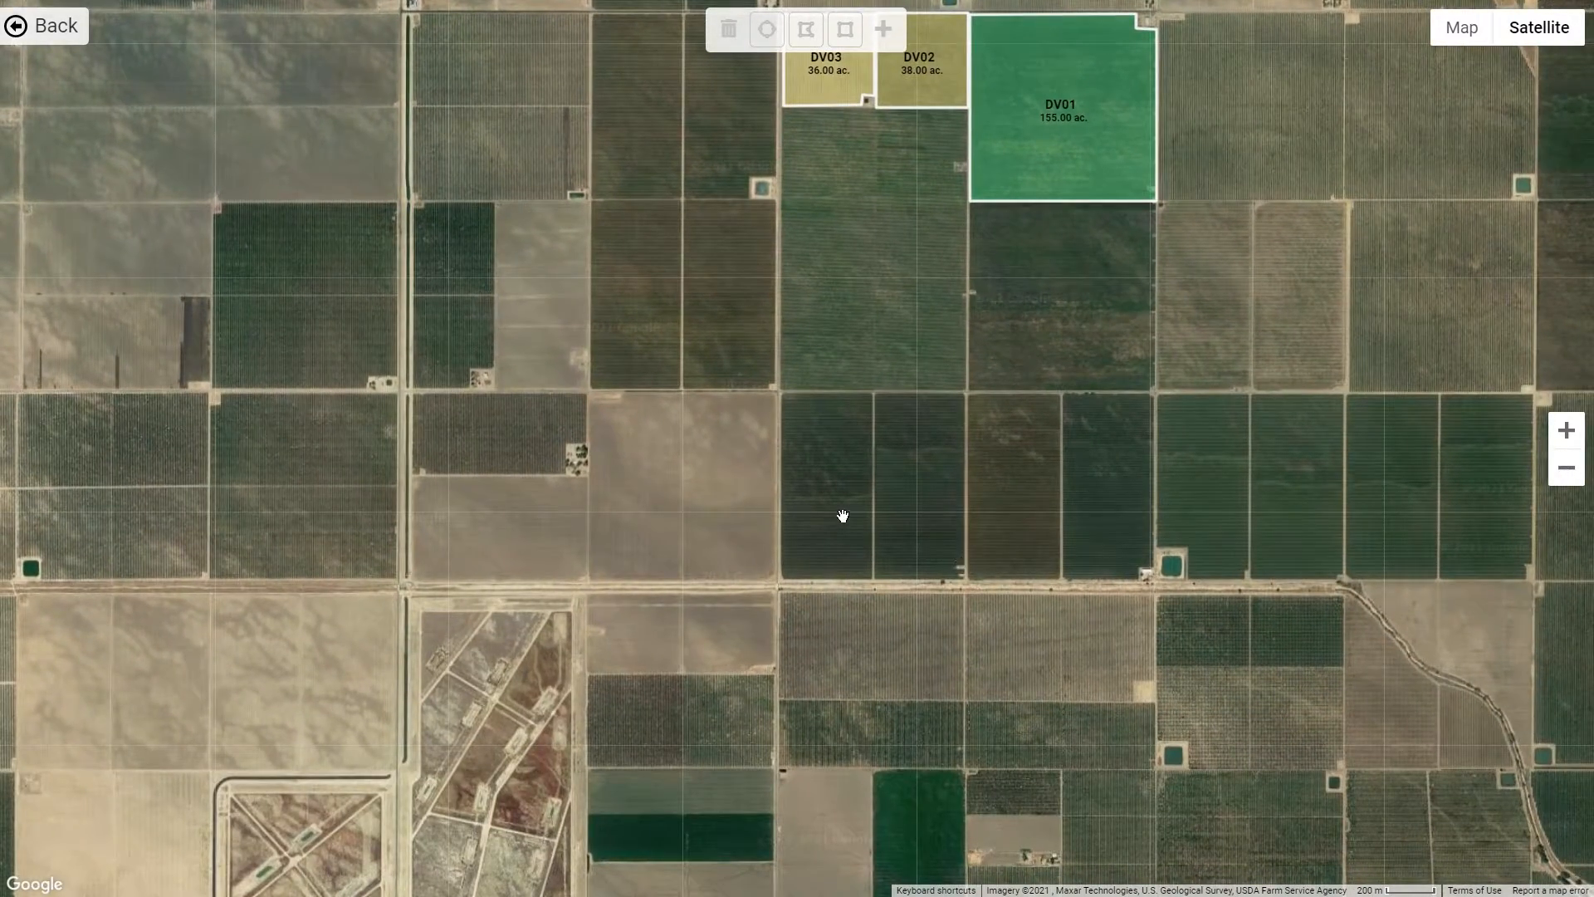
scroll(843, 516, up, 1)
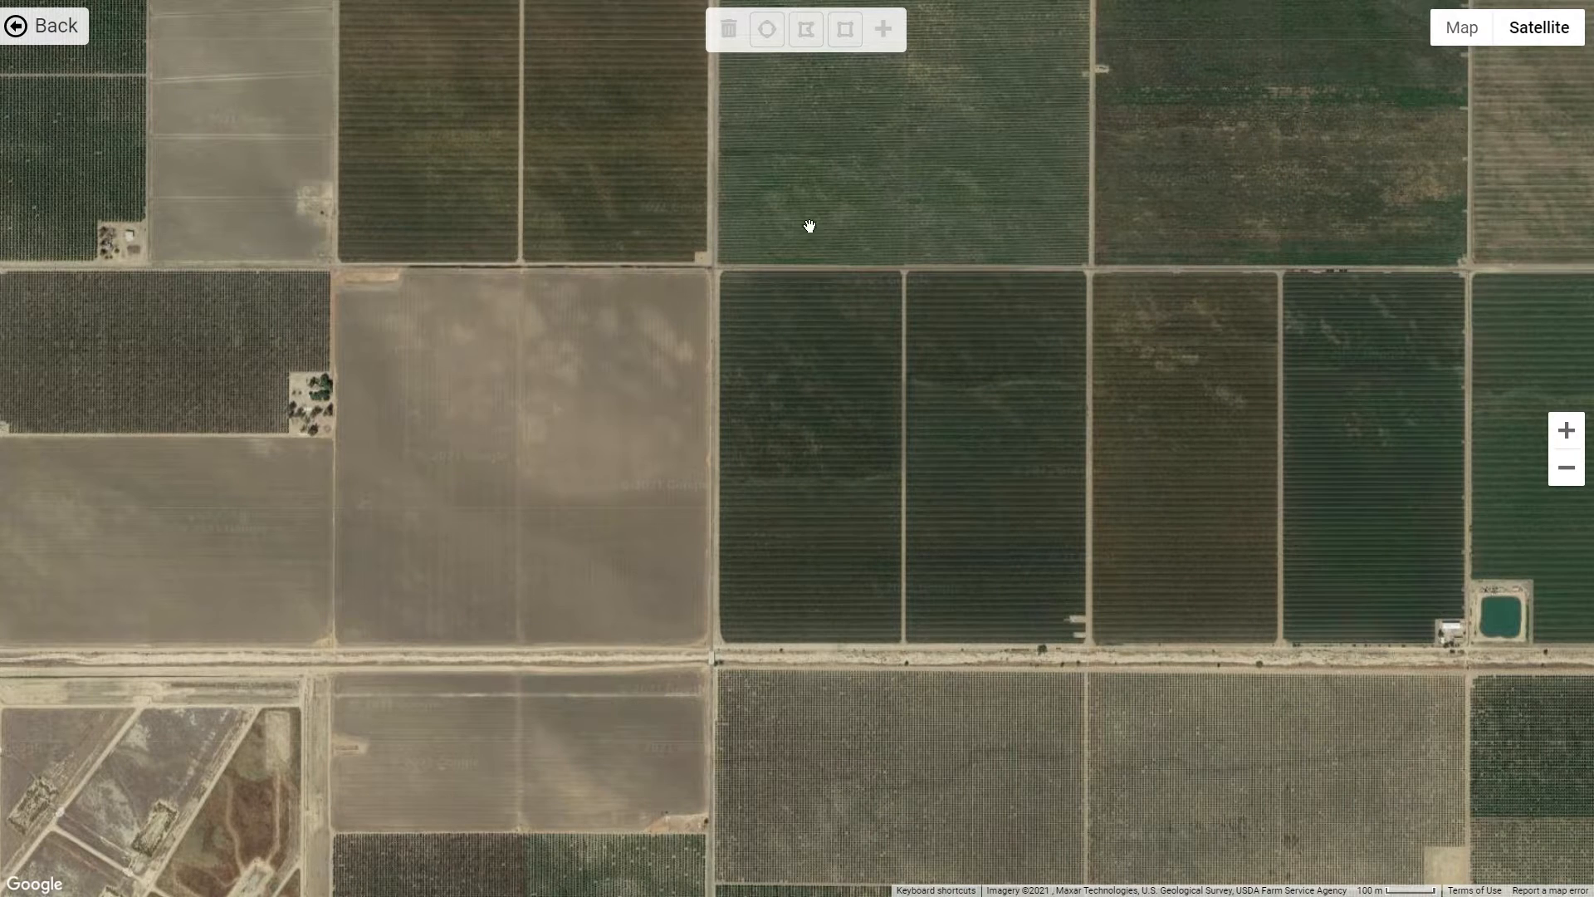
click(845, 30)
drag(724, 273, 902, 642)
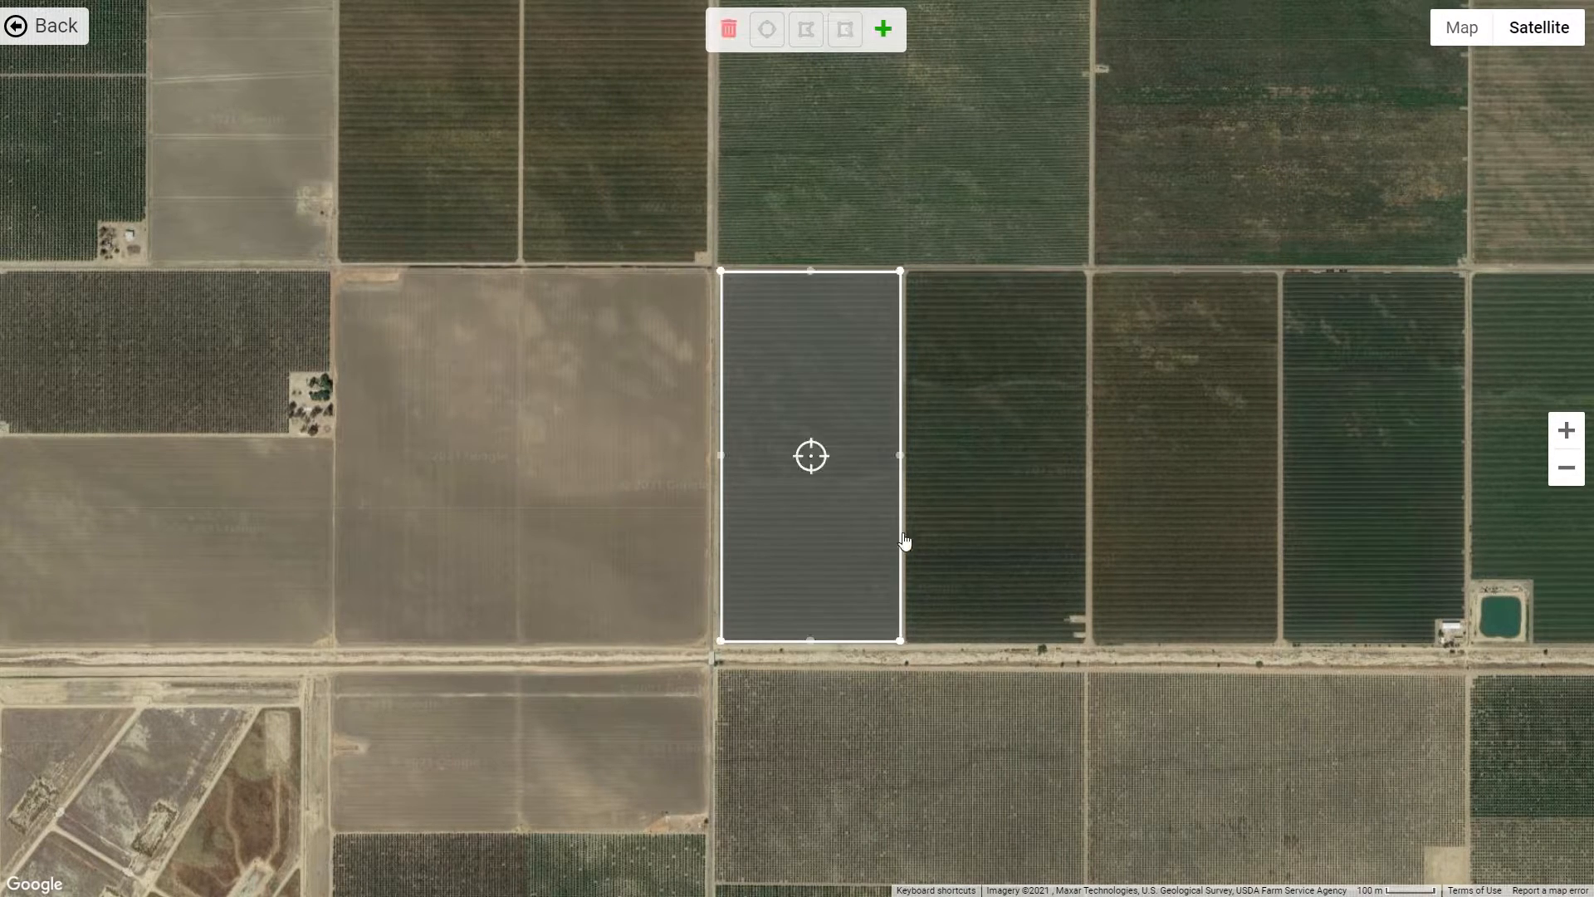
Start the outlined field's property details and enter New Farm as a new company
click(884, 30)
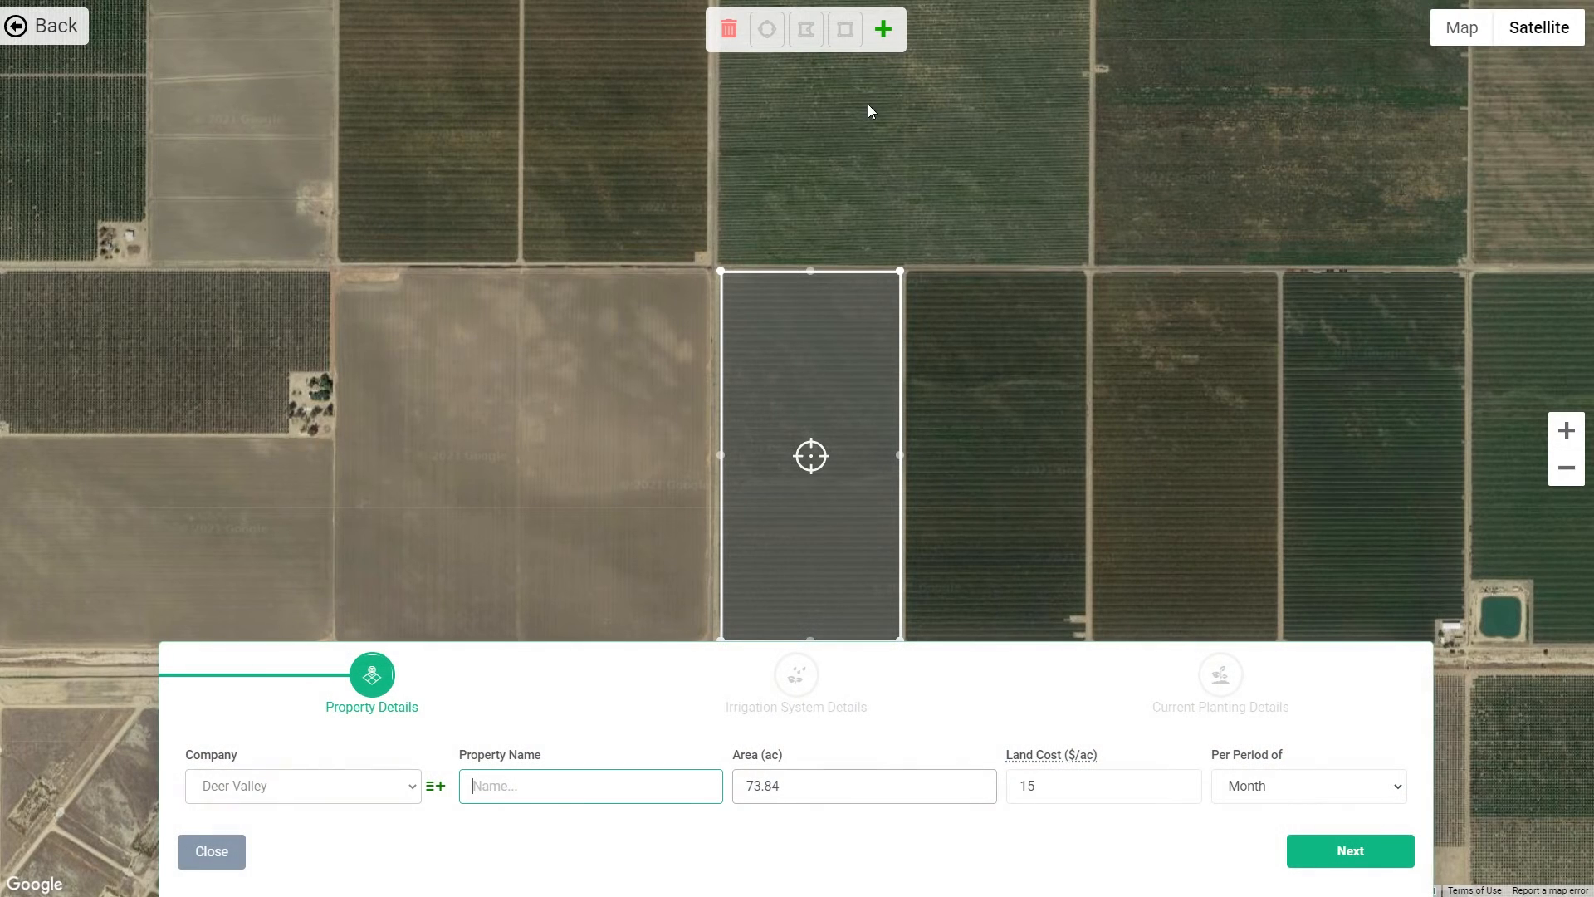
click(439, 793)
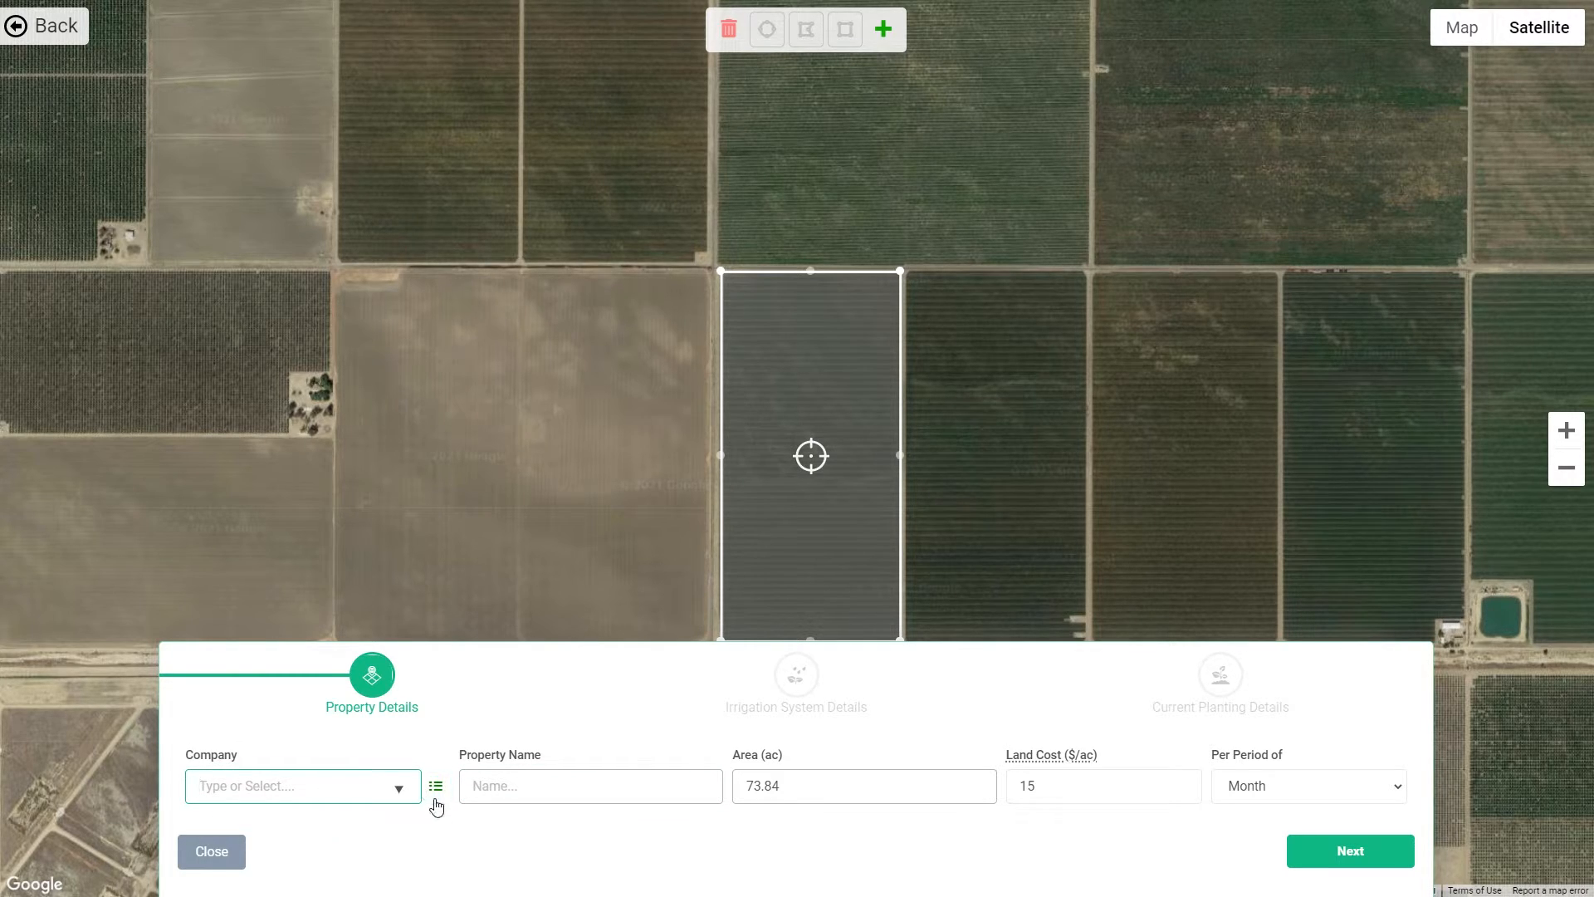
click(311, 791)
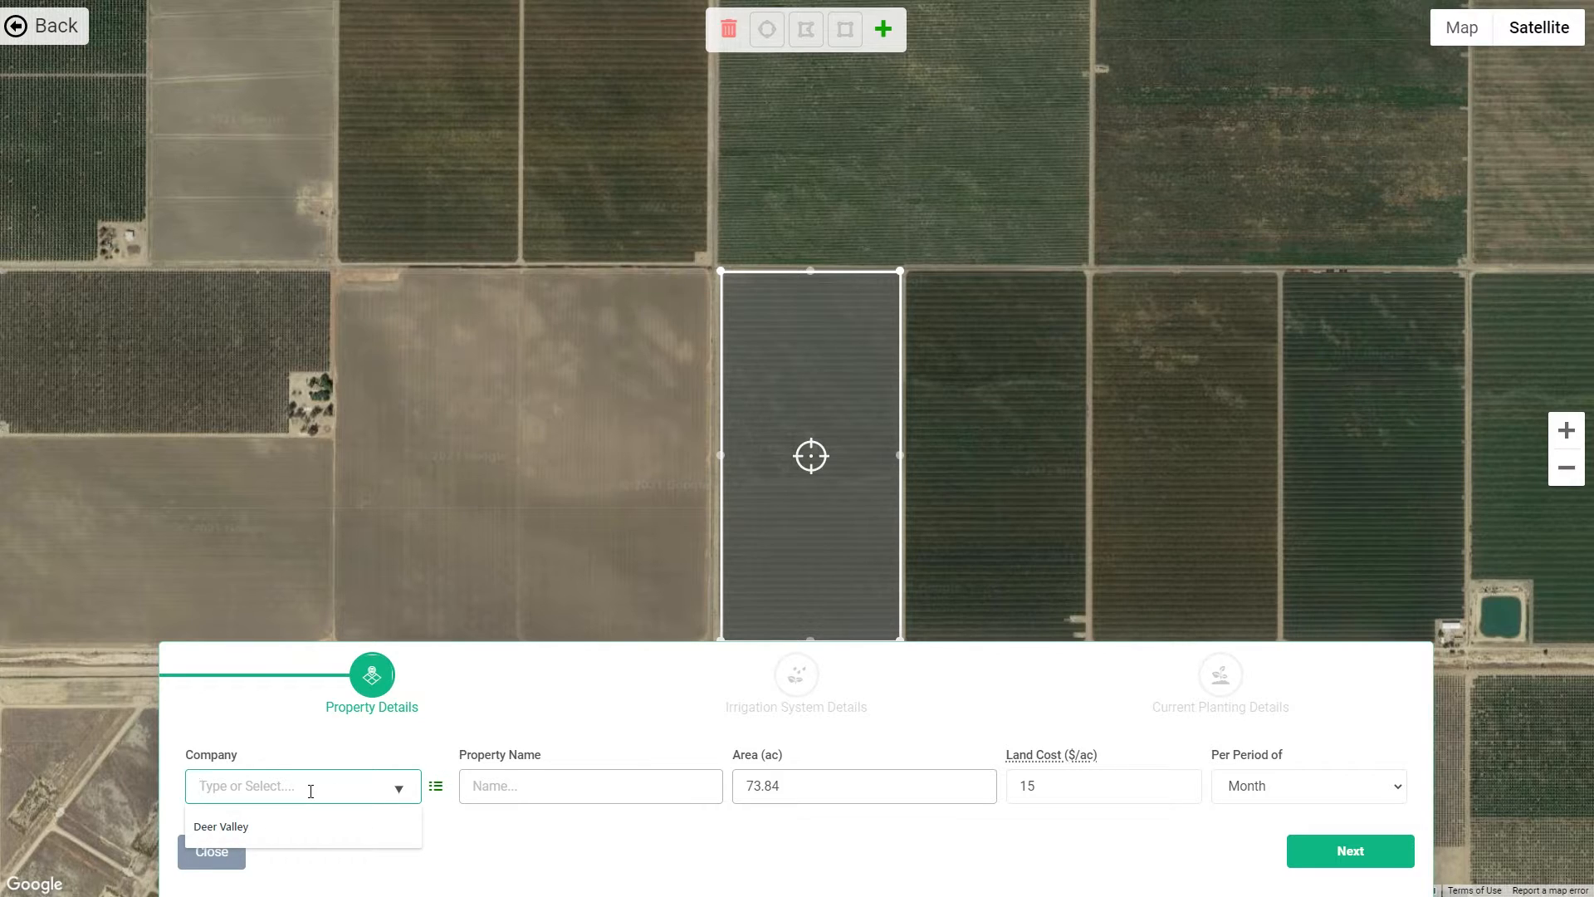
text(New Farm)
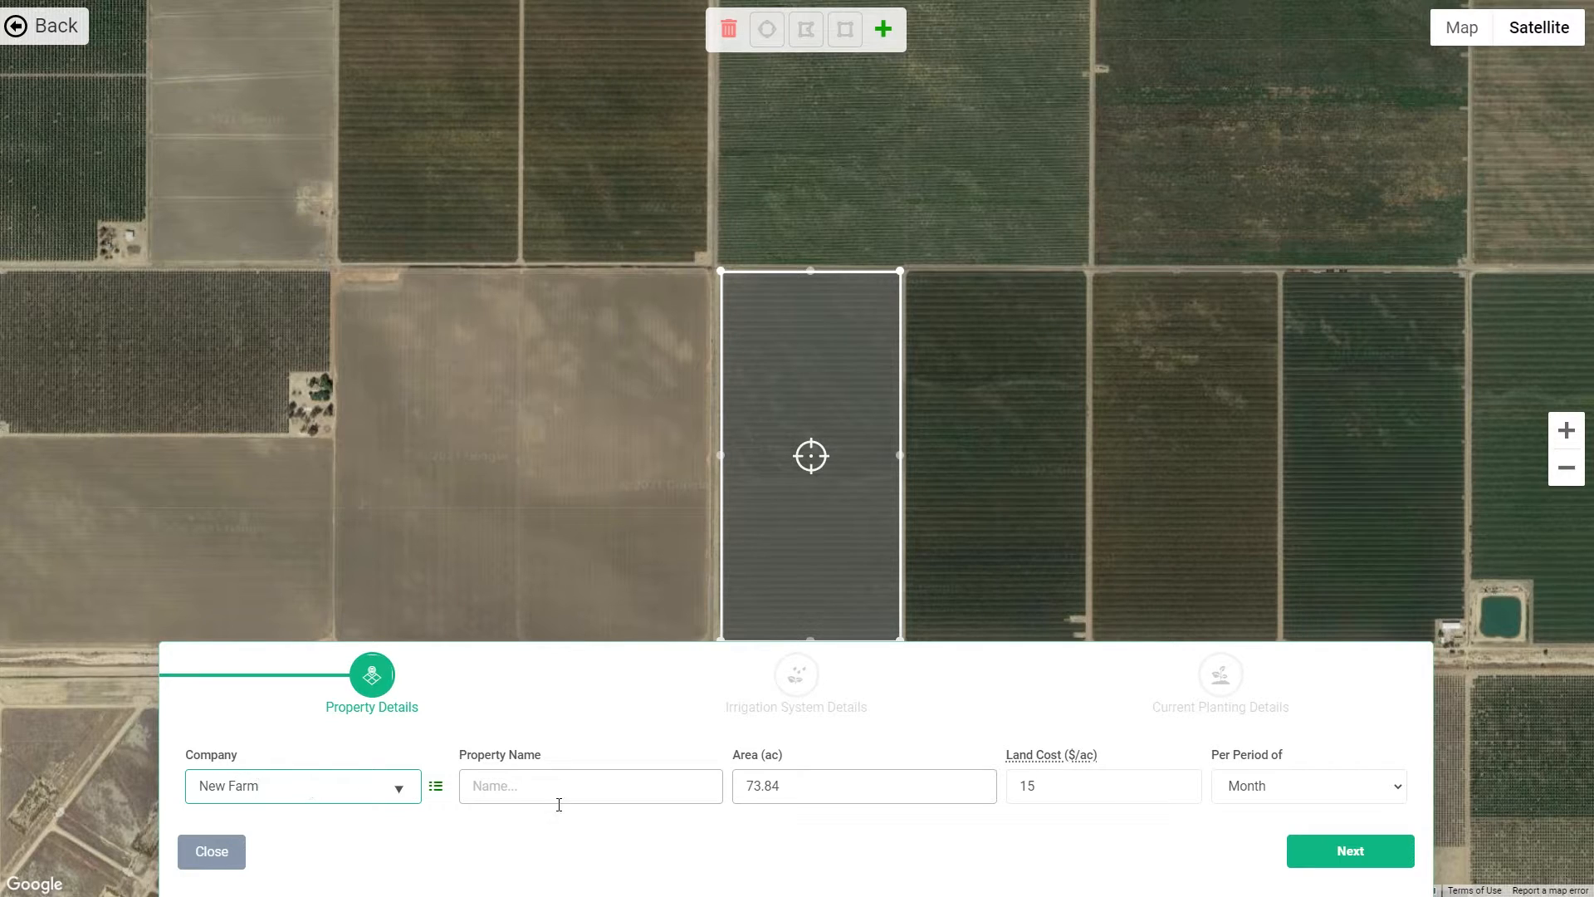
Name the property NF01, reduce its area to 73 acres and continue to the irrigation details
click(594, 799)
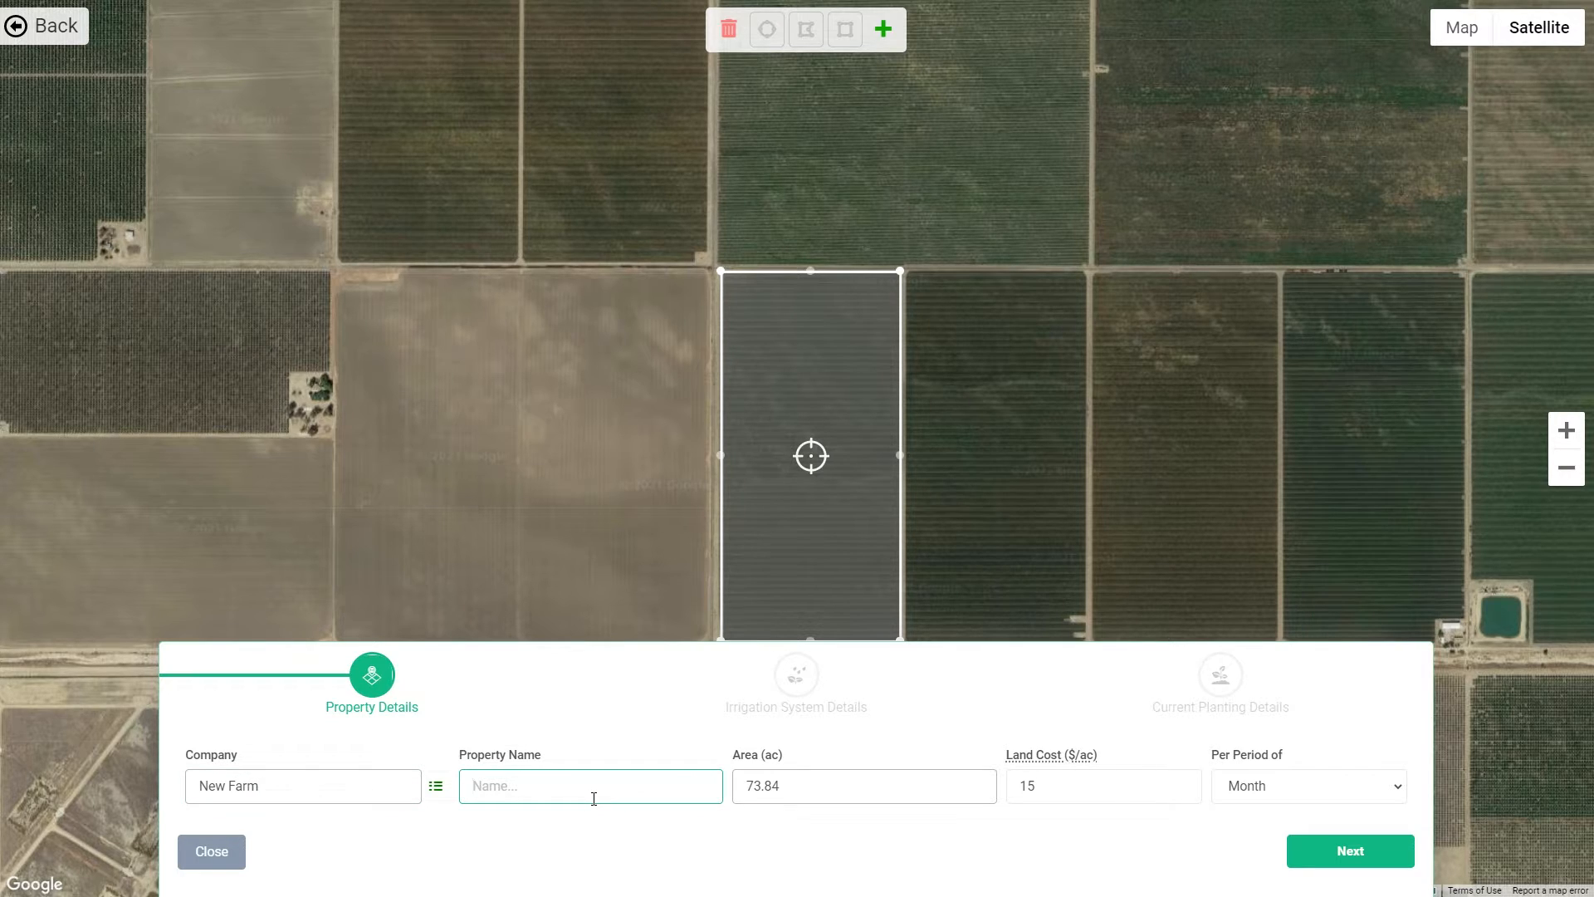
text(NF01)
click(852, 786)
key(BackSpace)
key(BackSpace)
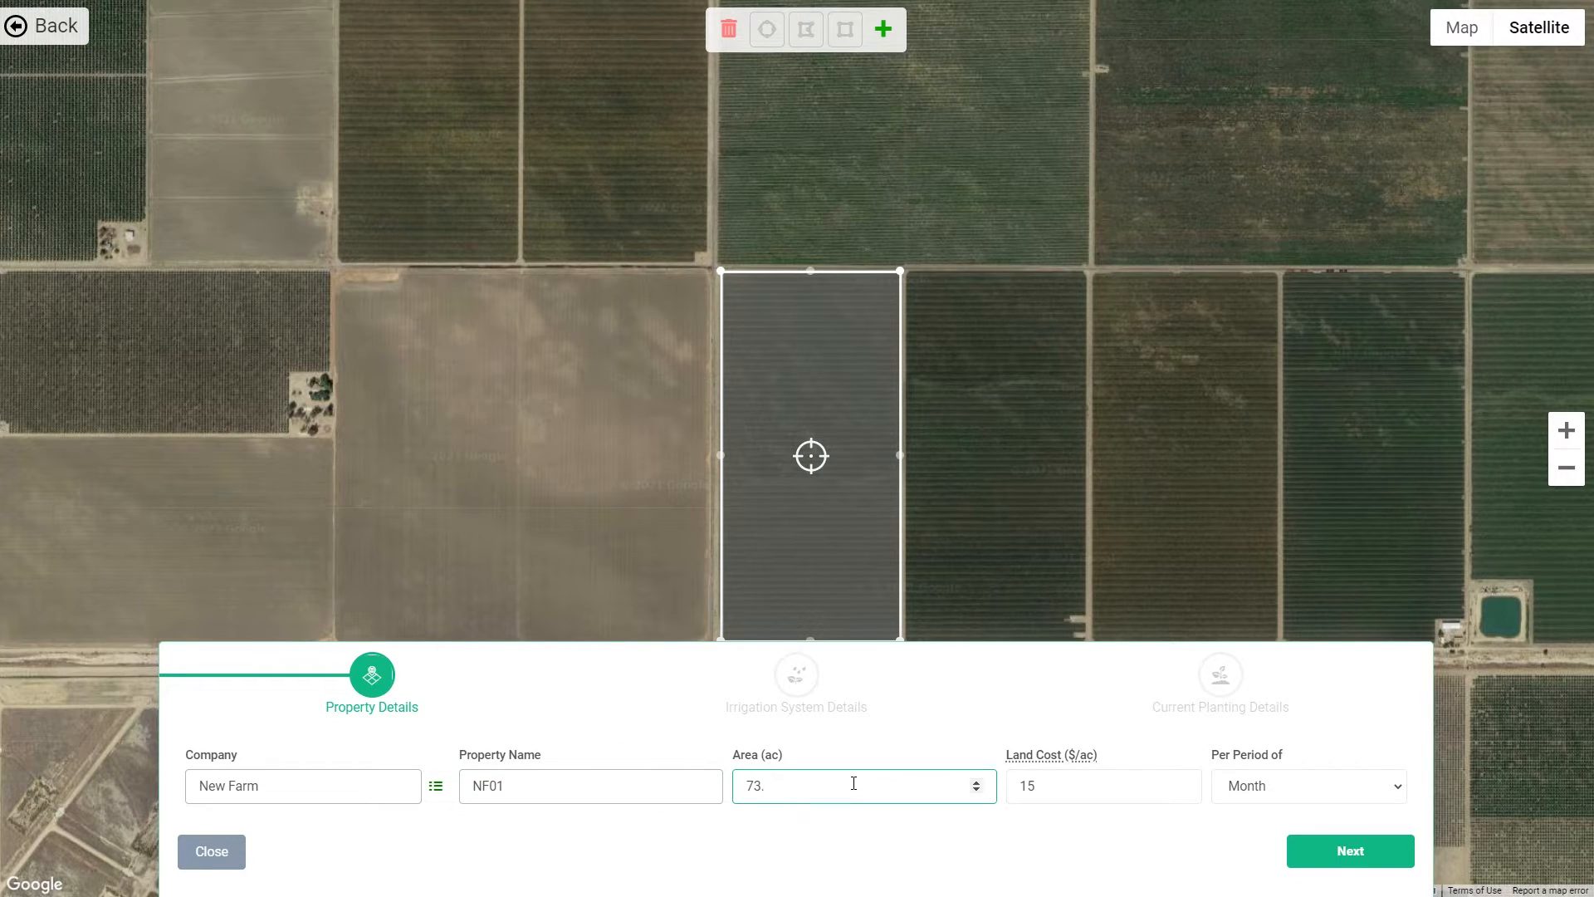
key(BackSpace)
click(1362, 851)
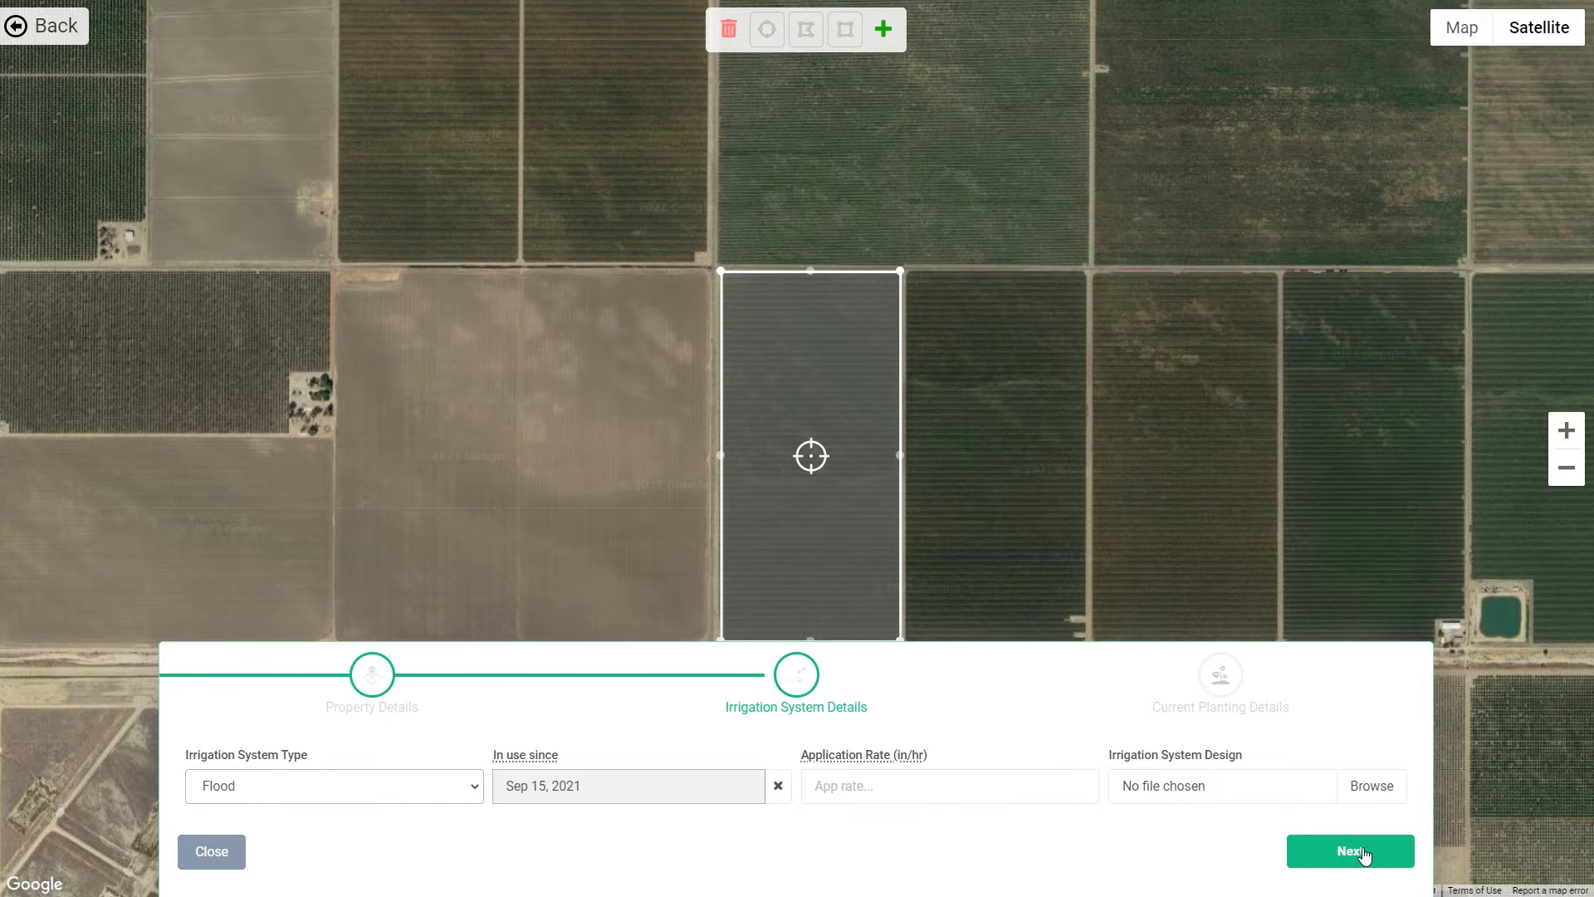
Set NF01's irrigation system to Drip - Compensated, in use since Aug 31, 2018, and continue to the planting details
click(321, 787)
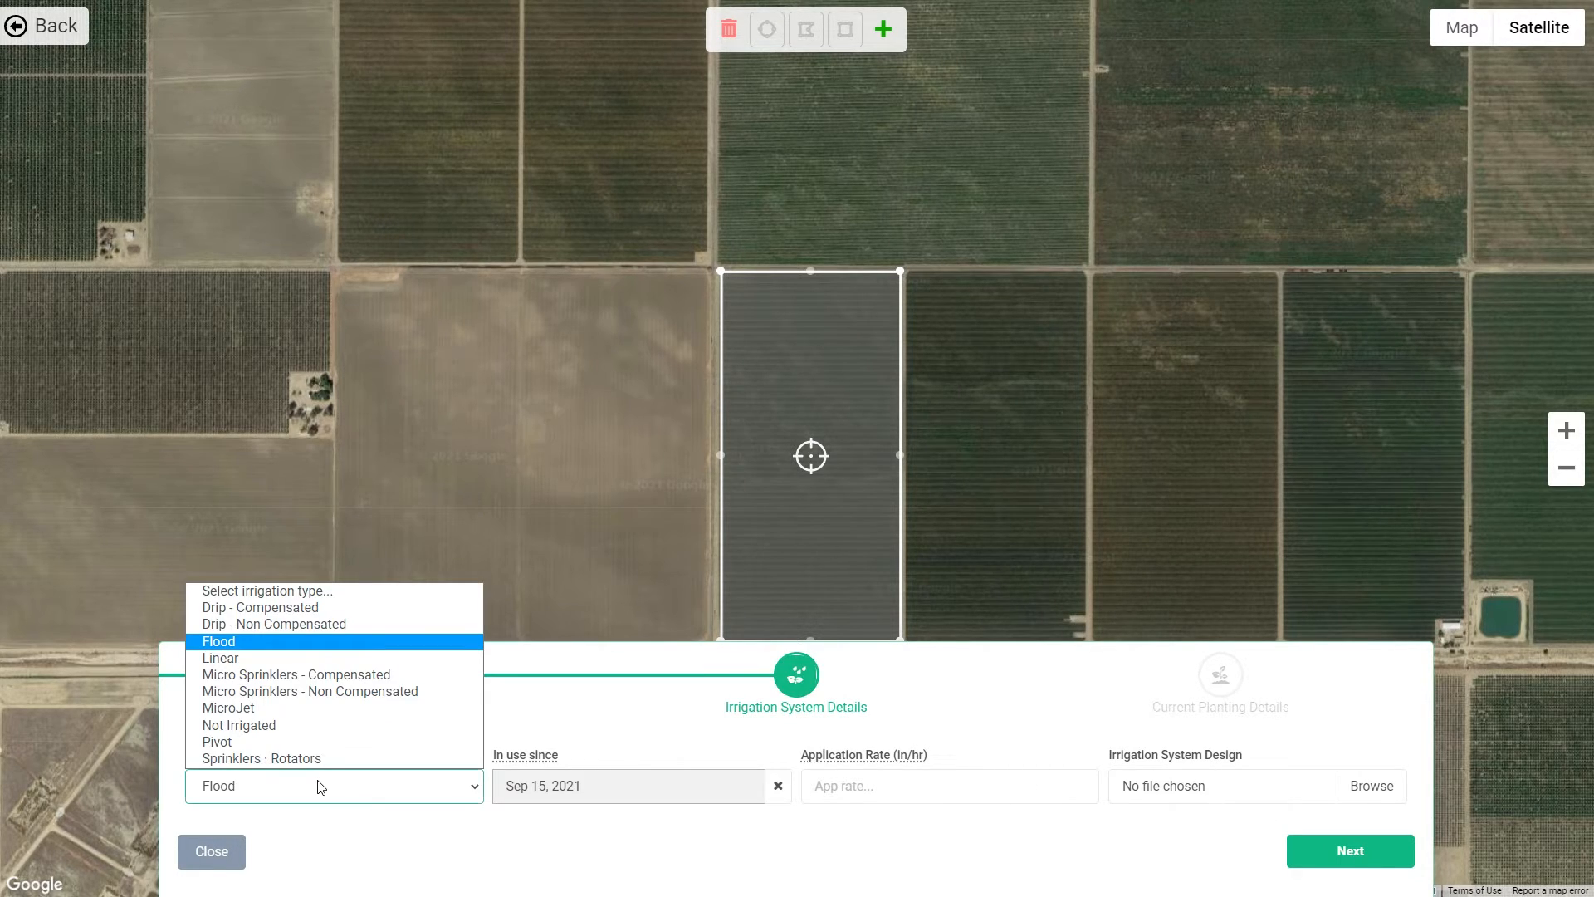
click(321, 616)
click(629, 785)
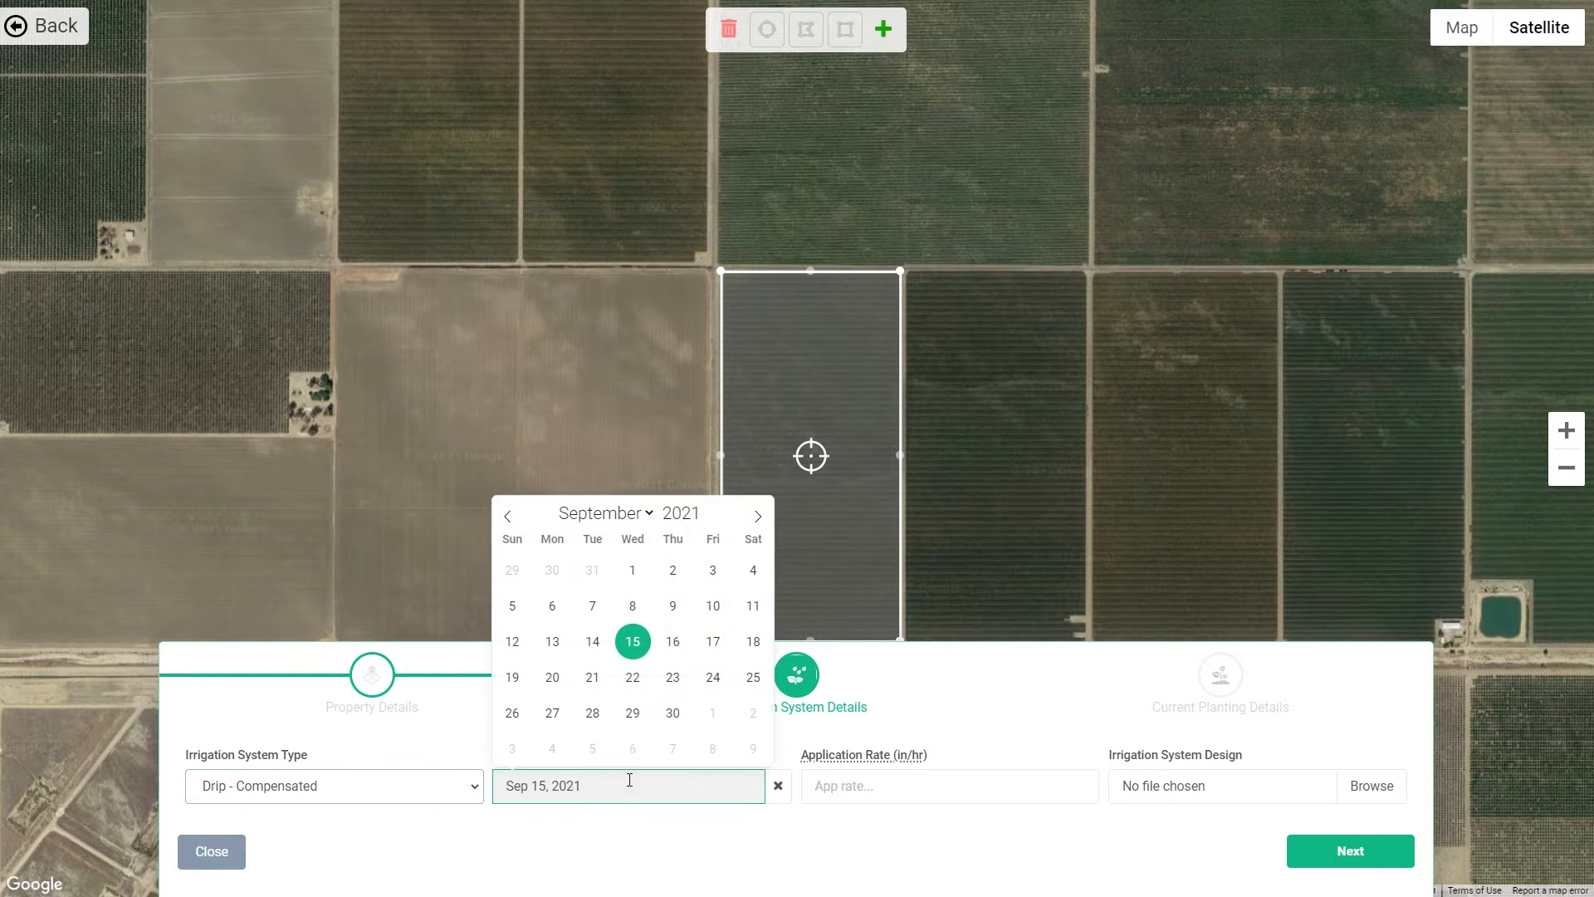
click(710, 518)
click(710, 518)
click(710, 518)
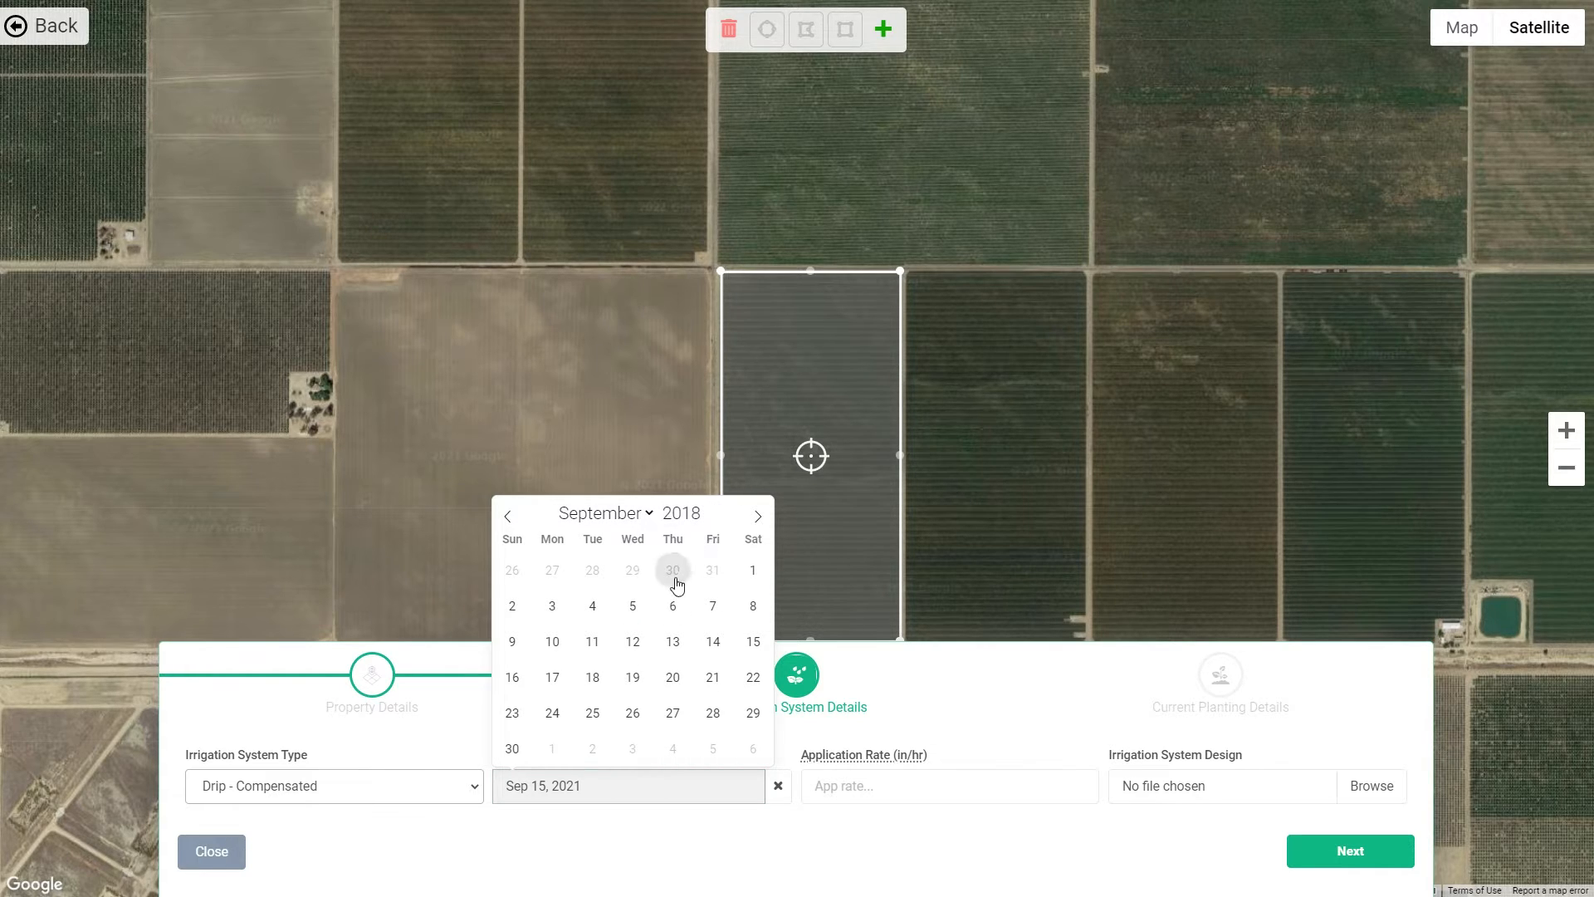
click(712, 571)
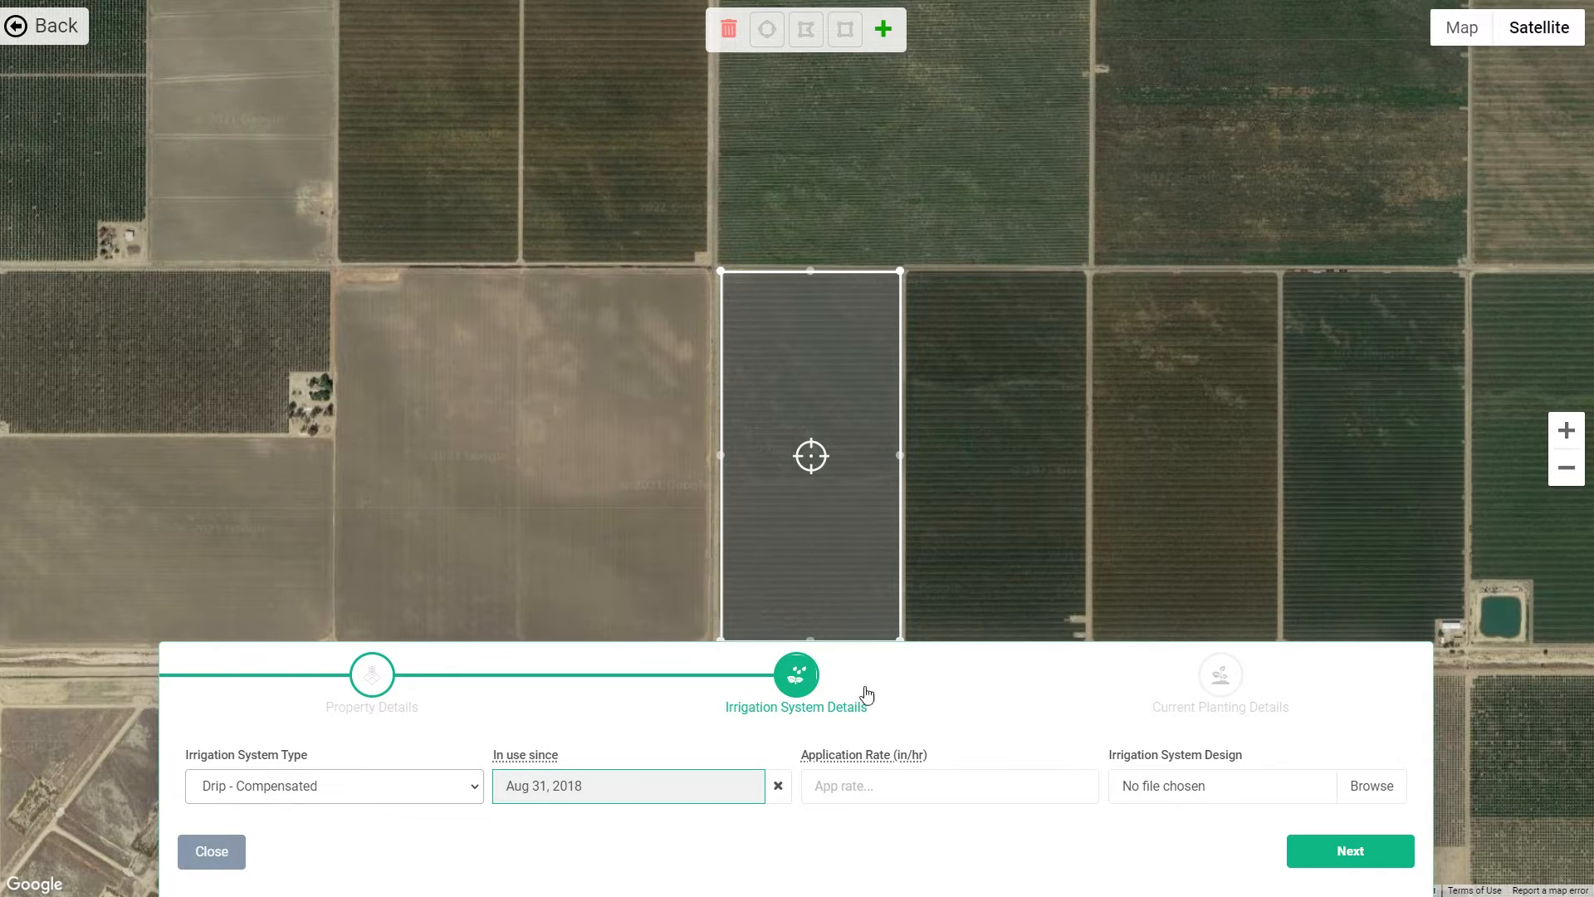
click(1338, 850)
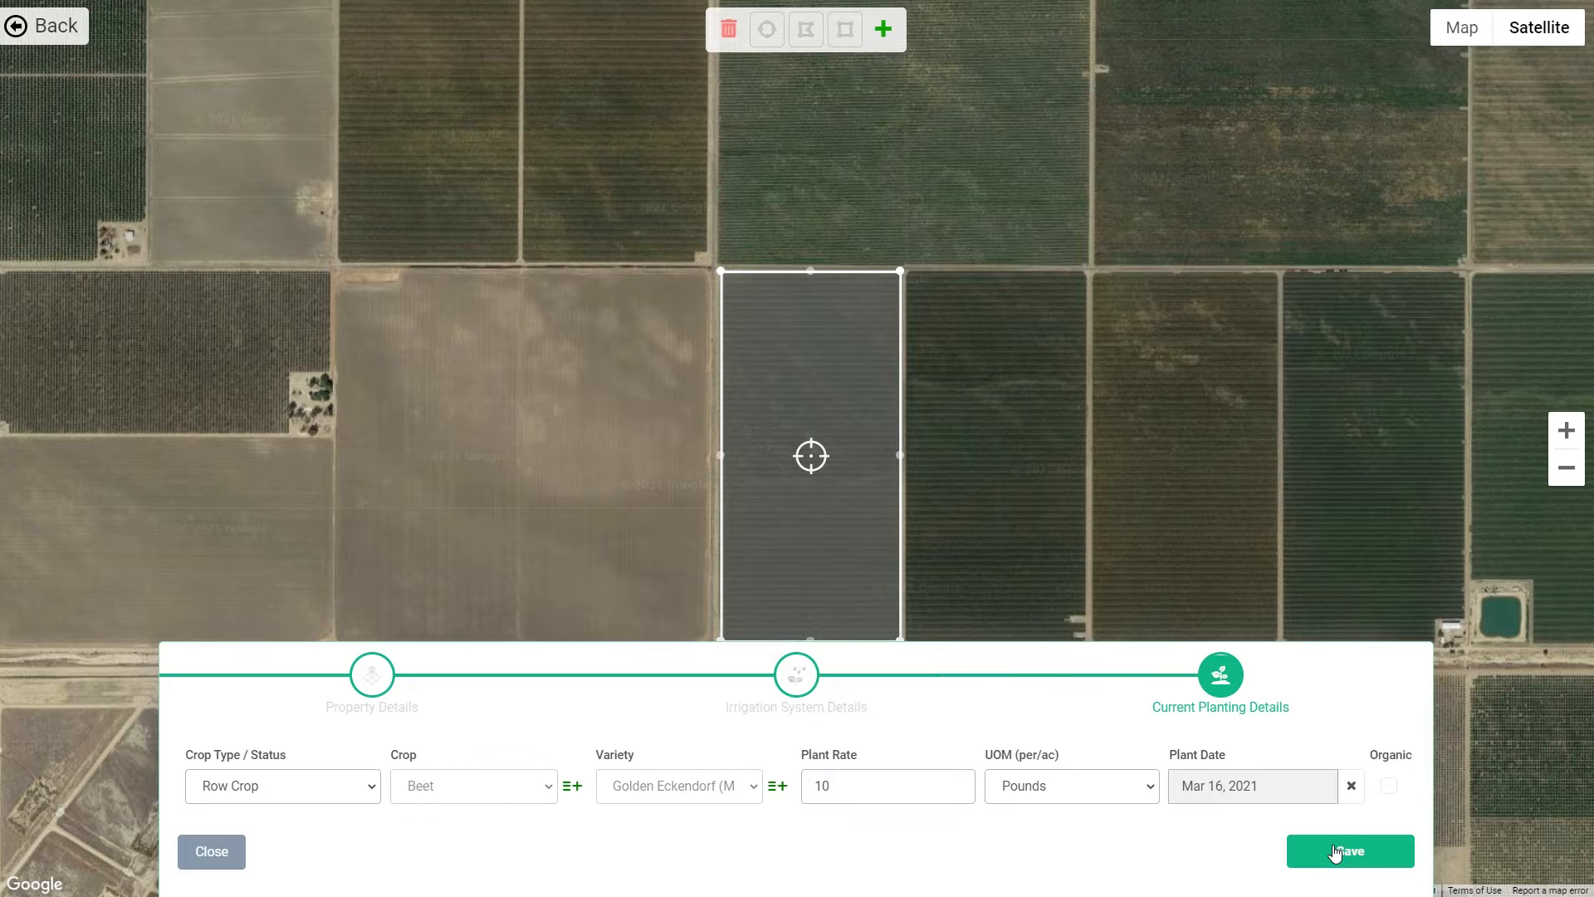
Set NF01's planting to the permanent crop Almond with a row spacing of 20 and a plant spacing of 18
click(314, 787)
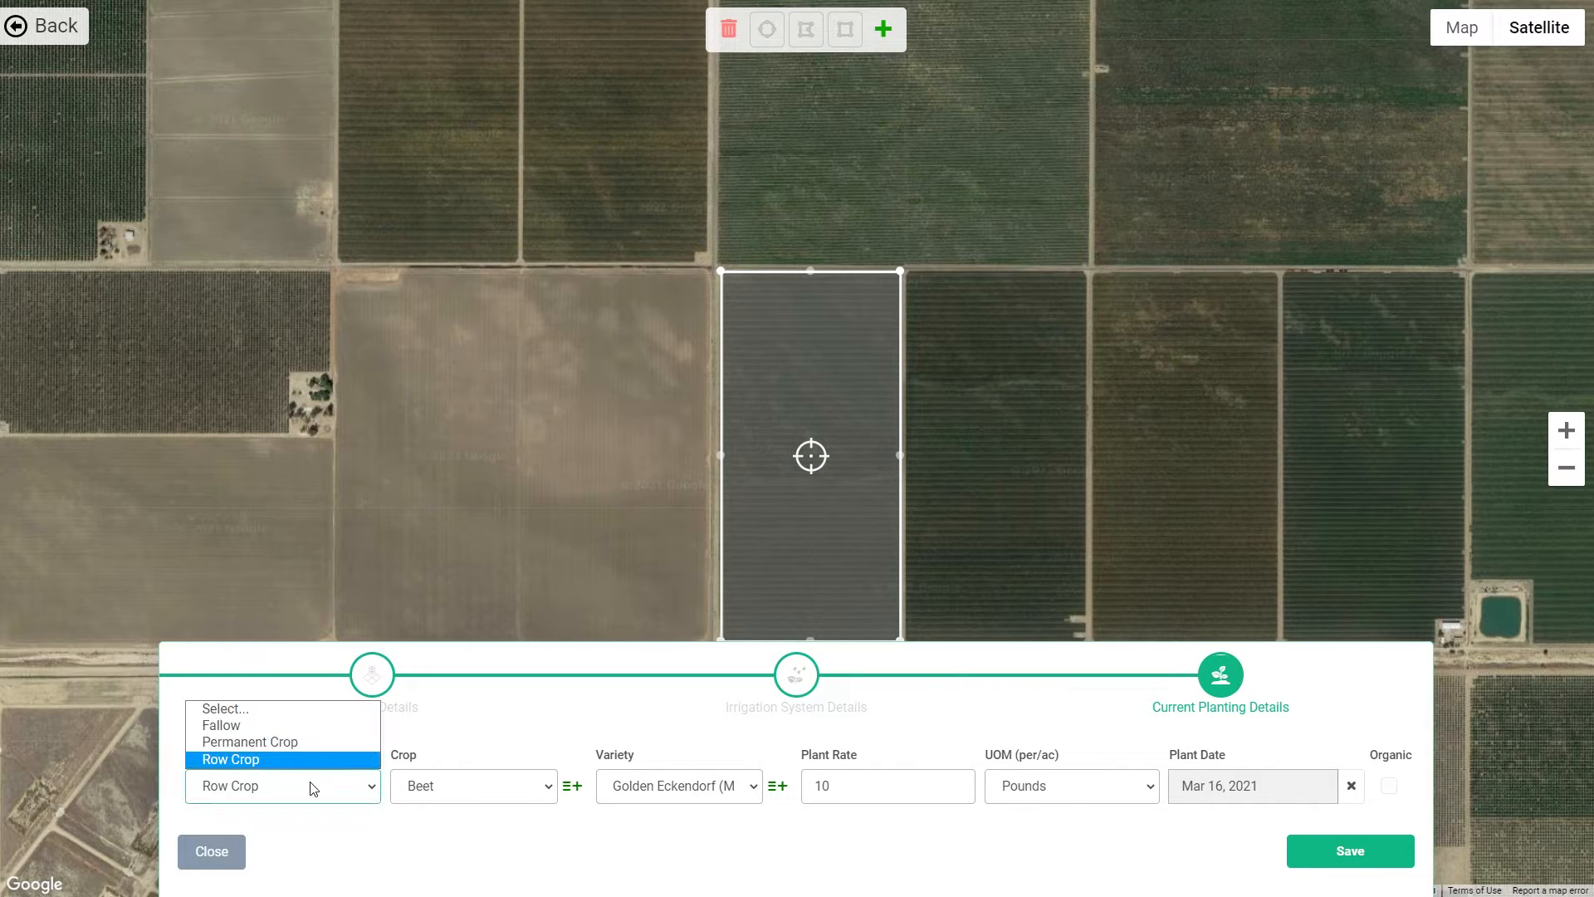
click(311, 749)
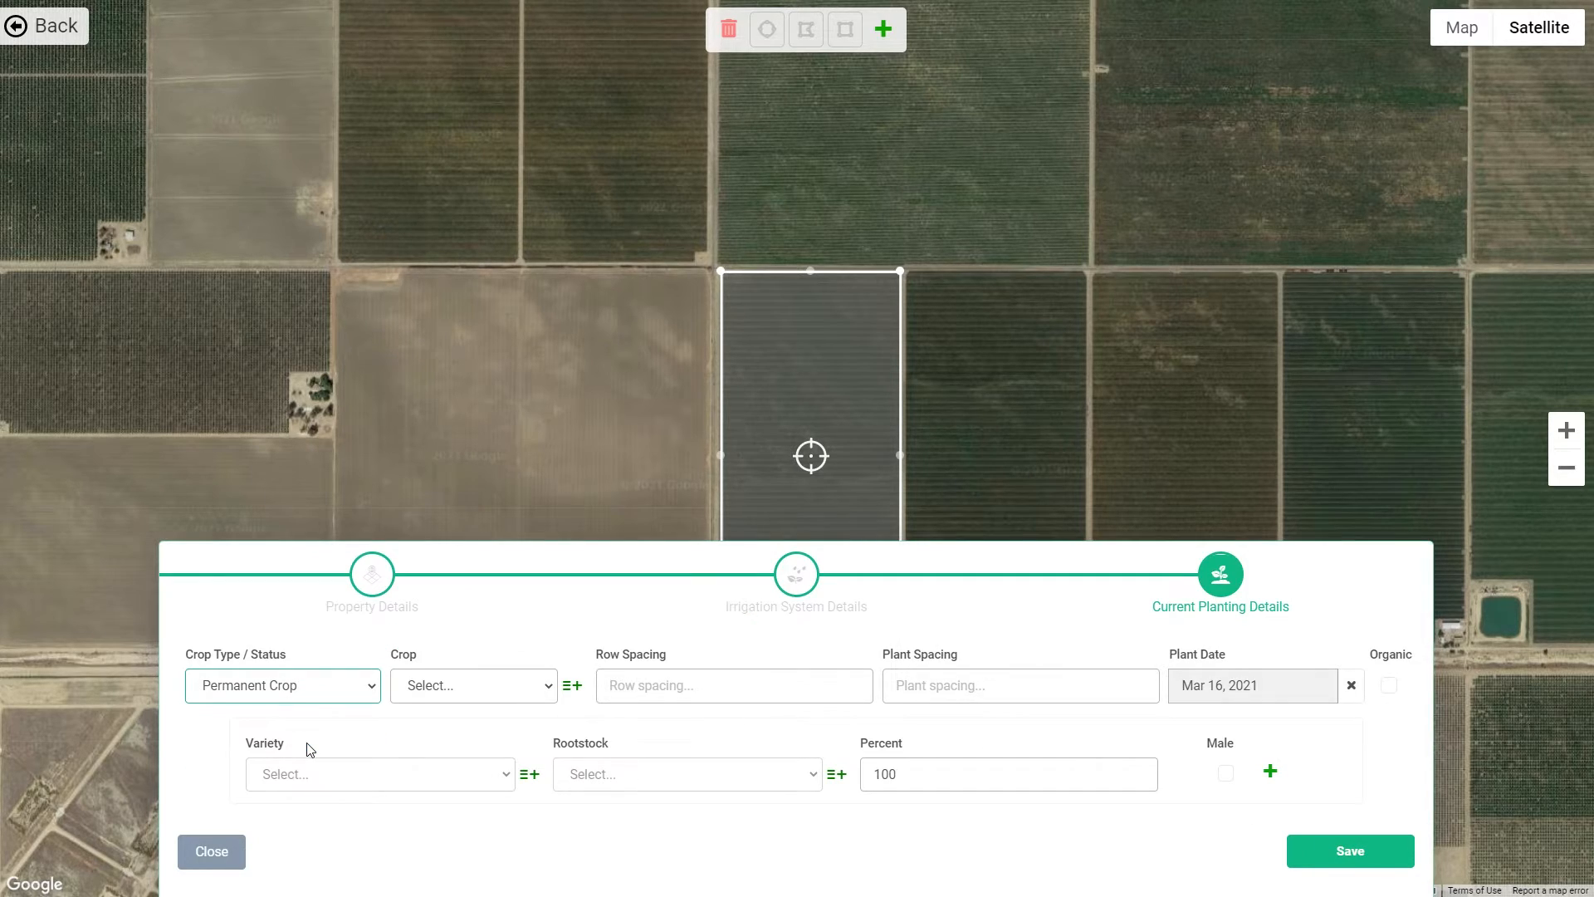
click(456, 689)
click(462, 358)
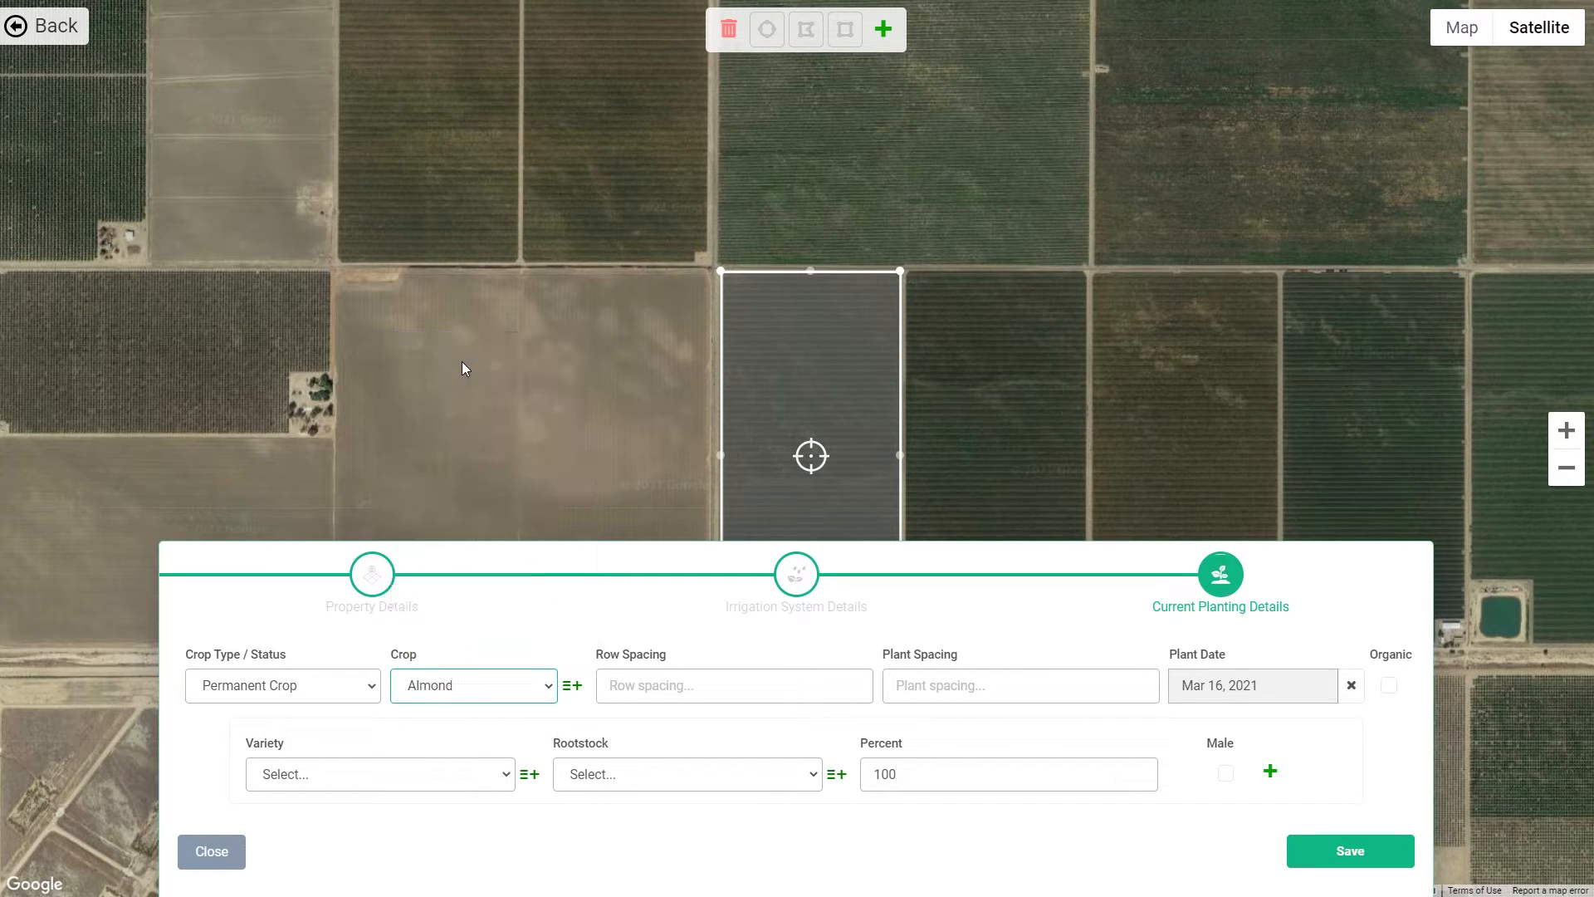
click(664, 690)
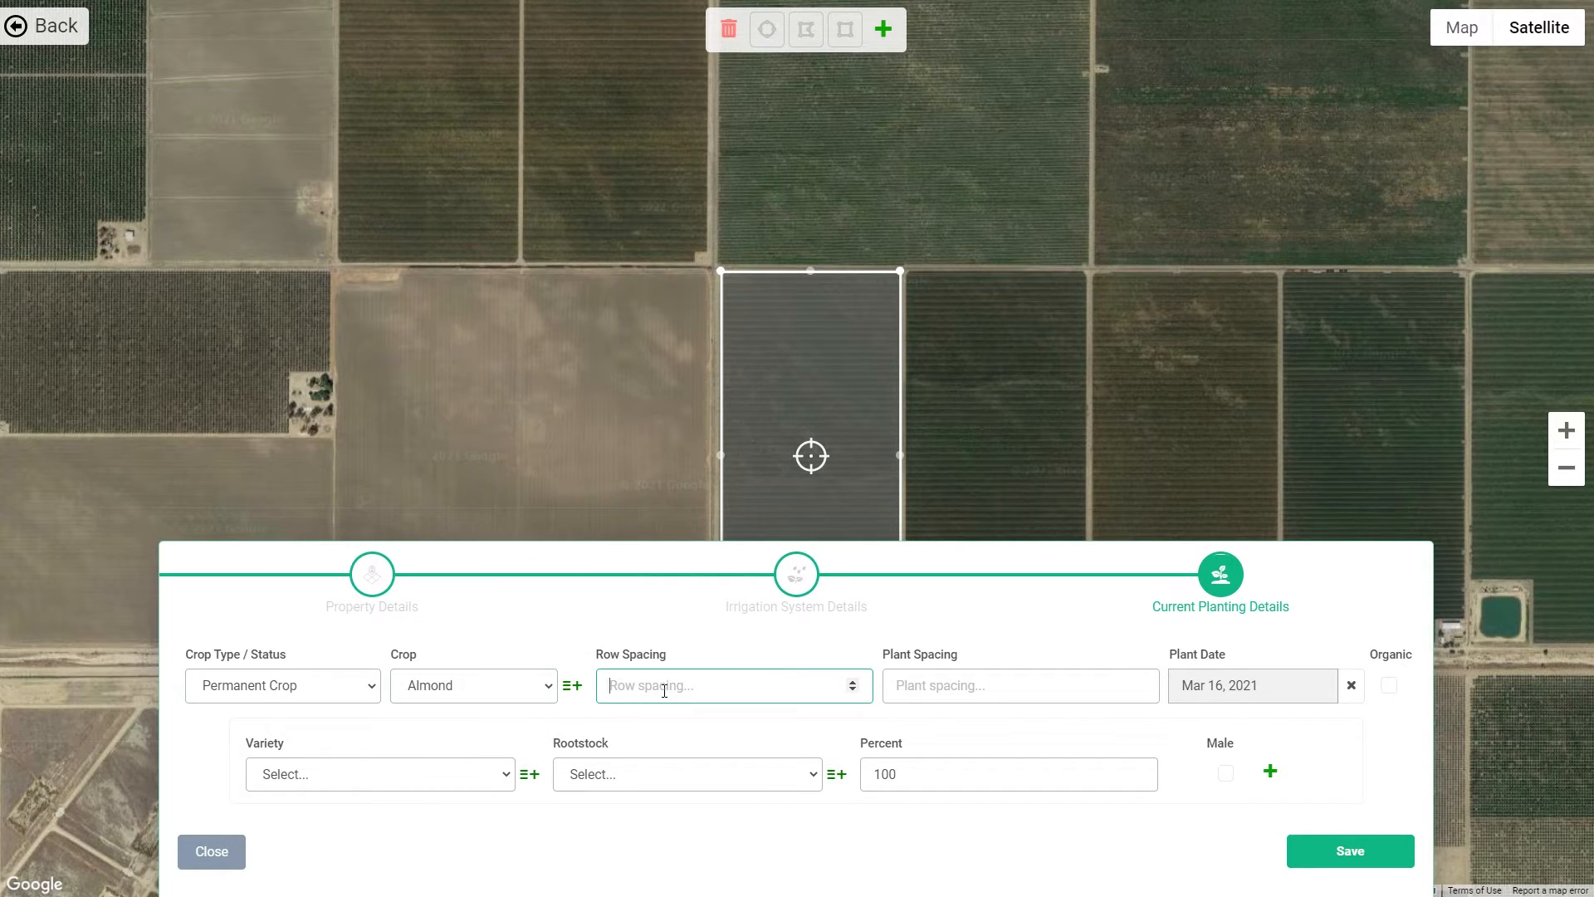
text(20)
key(Tab)
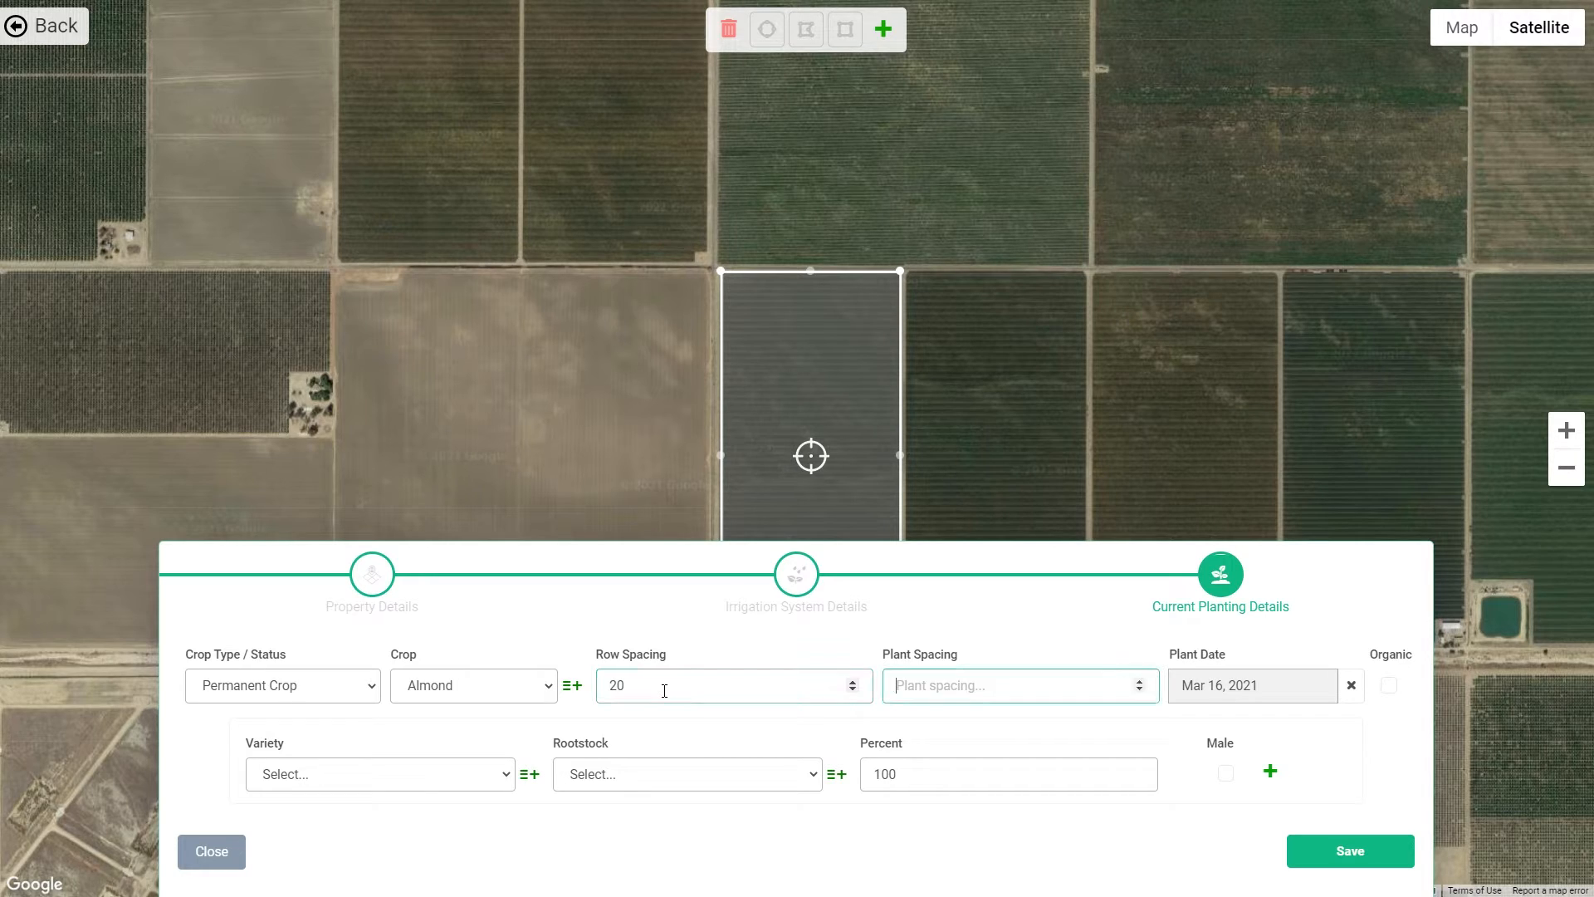
text(18)
Set NF01's plant date to Feb 28, 2018
key(Tab)
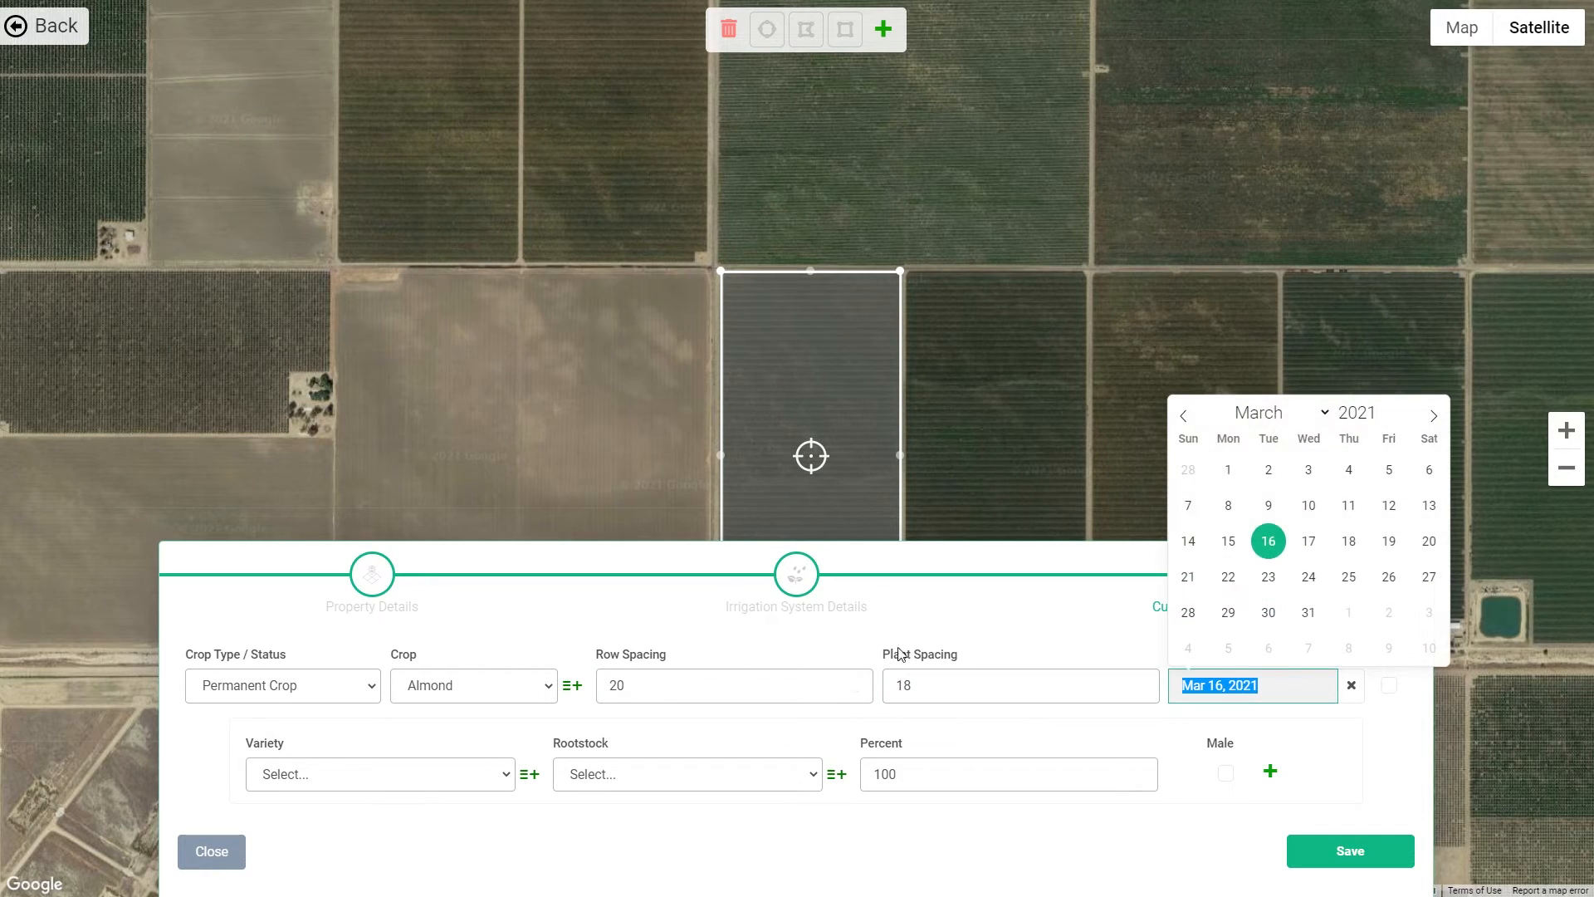
click(1383, 418)
click(1384, 417)
click(1383, 417)
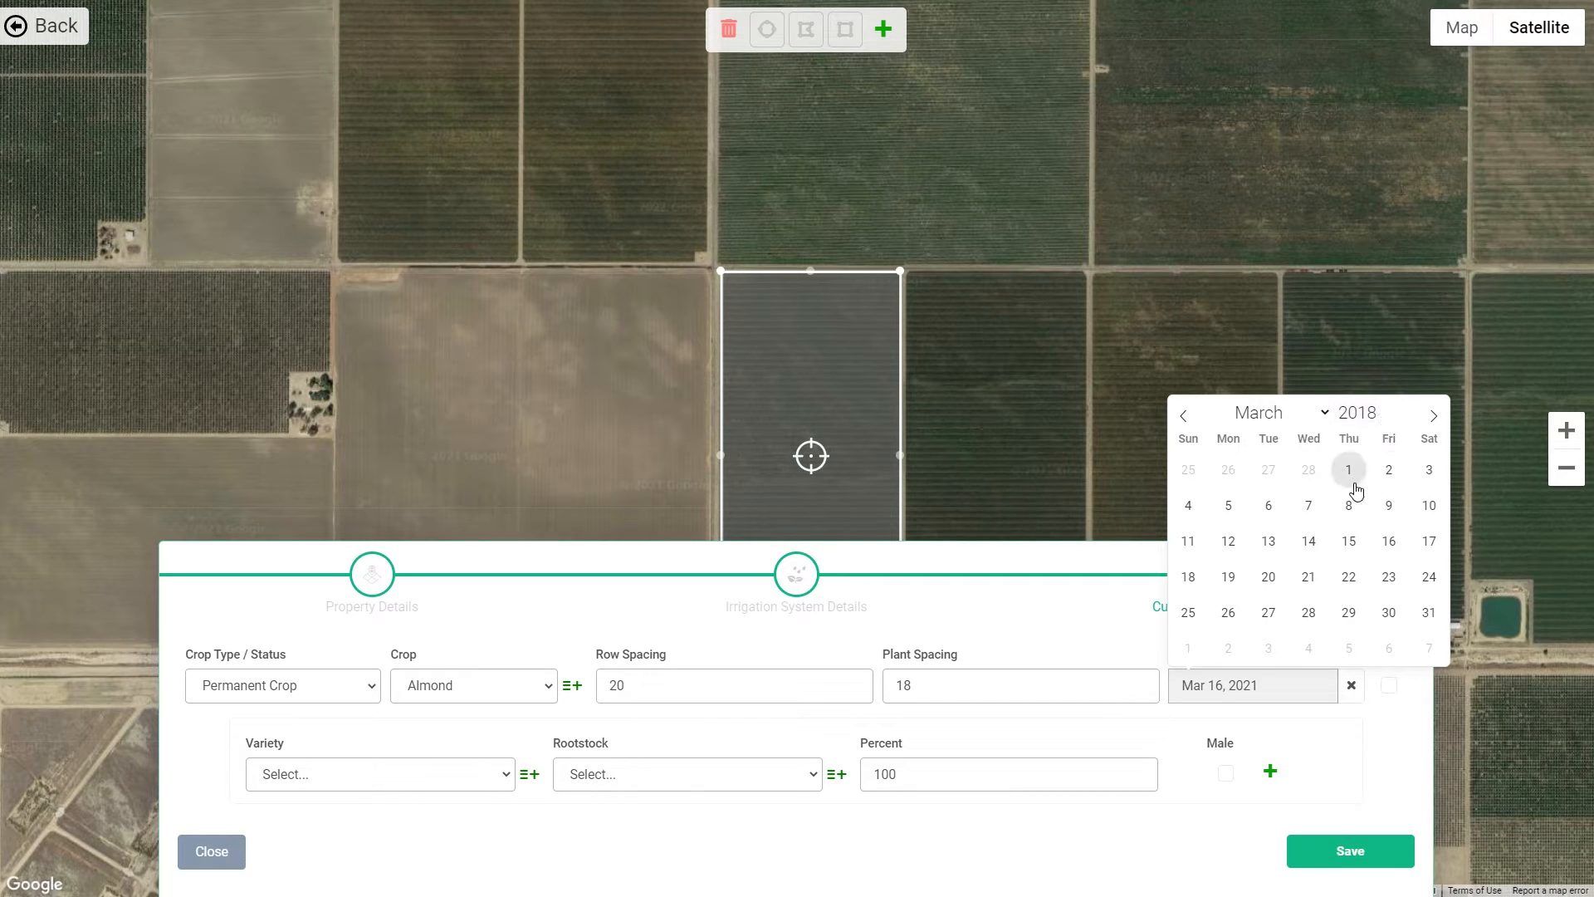
click(1308, 469)
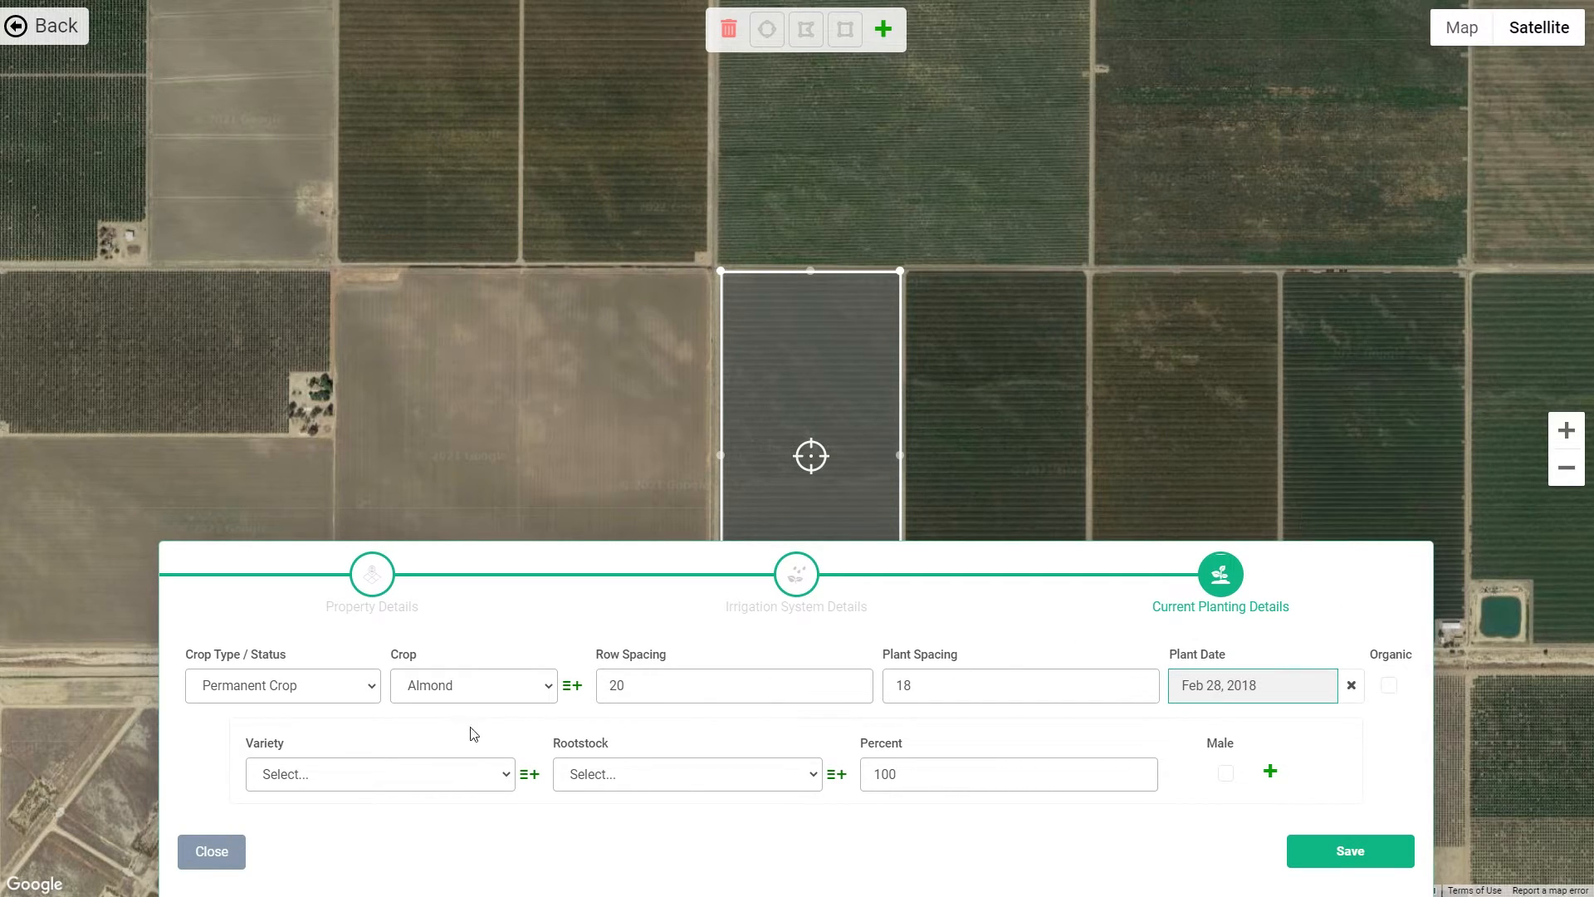
Choose Monterey as the first almond variety with Hansen rootstock
click(347, 776)
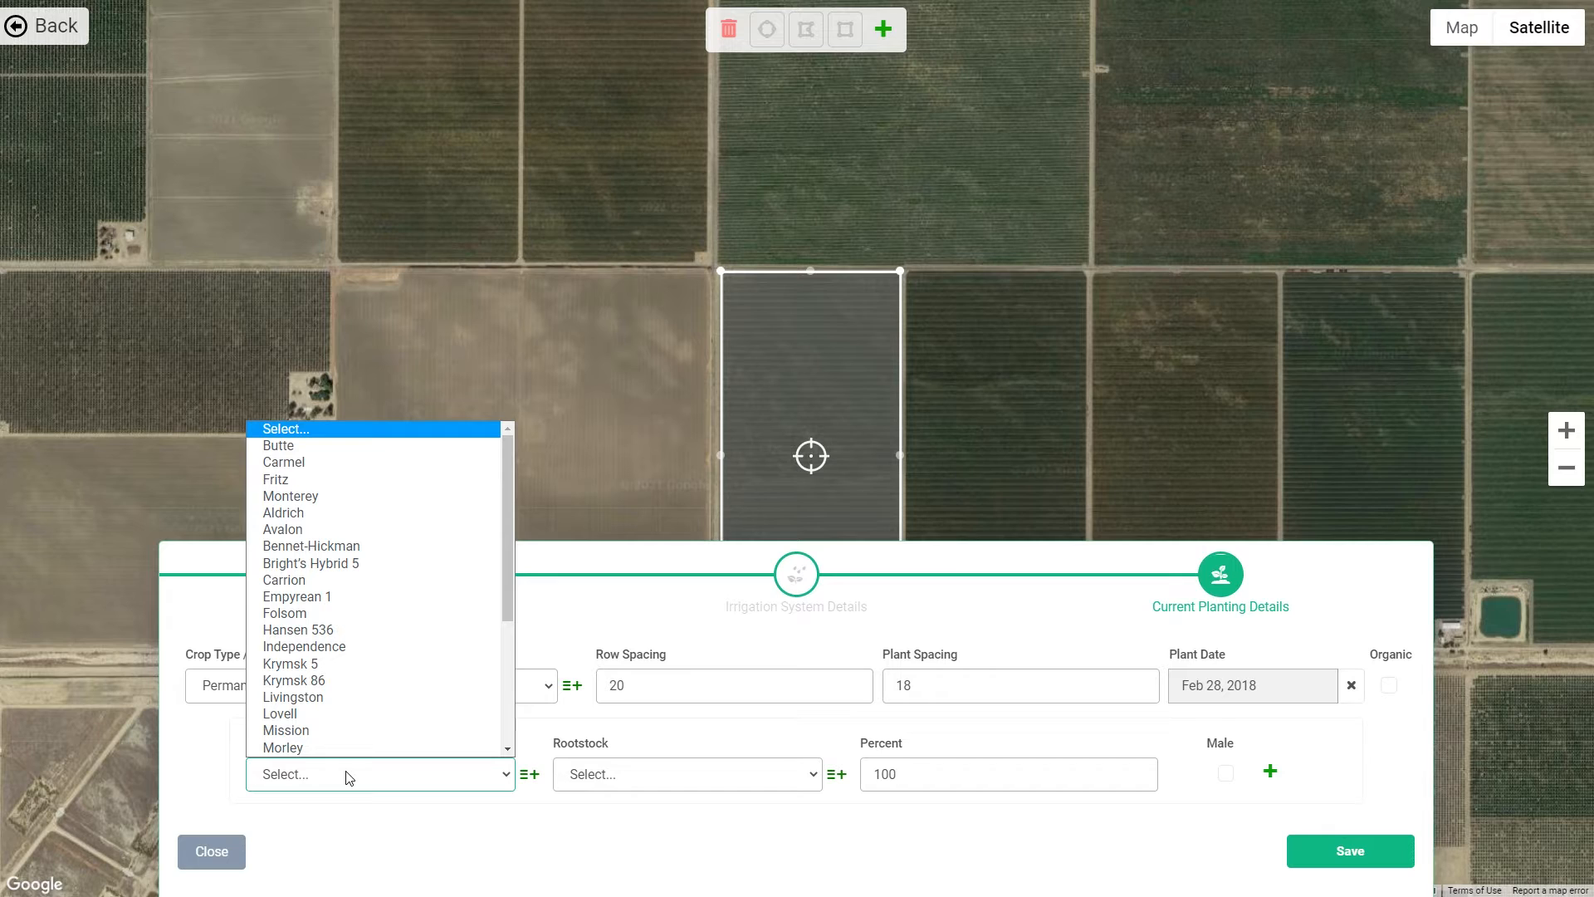
click(358, 495)
click(651, 784)
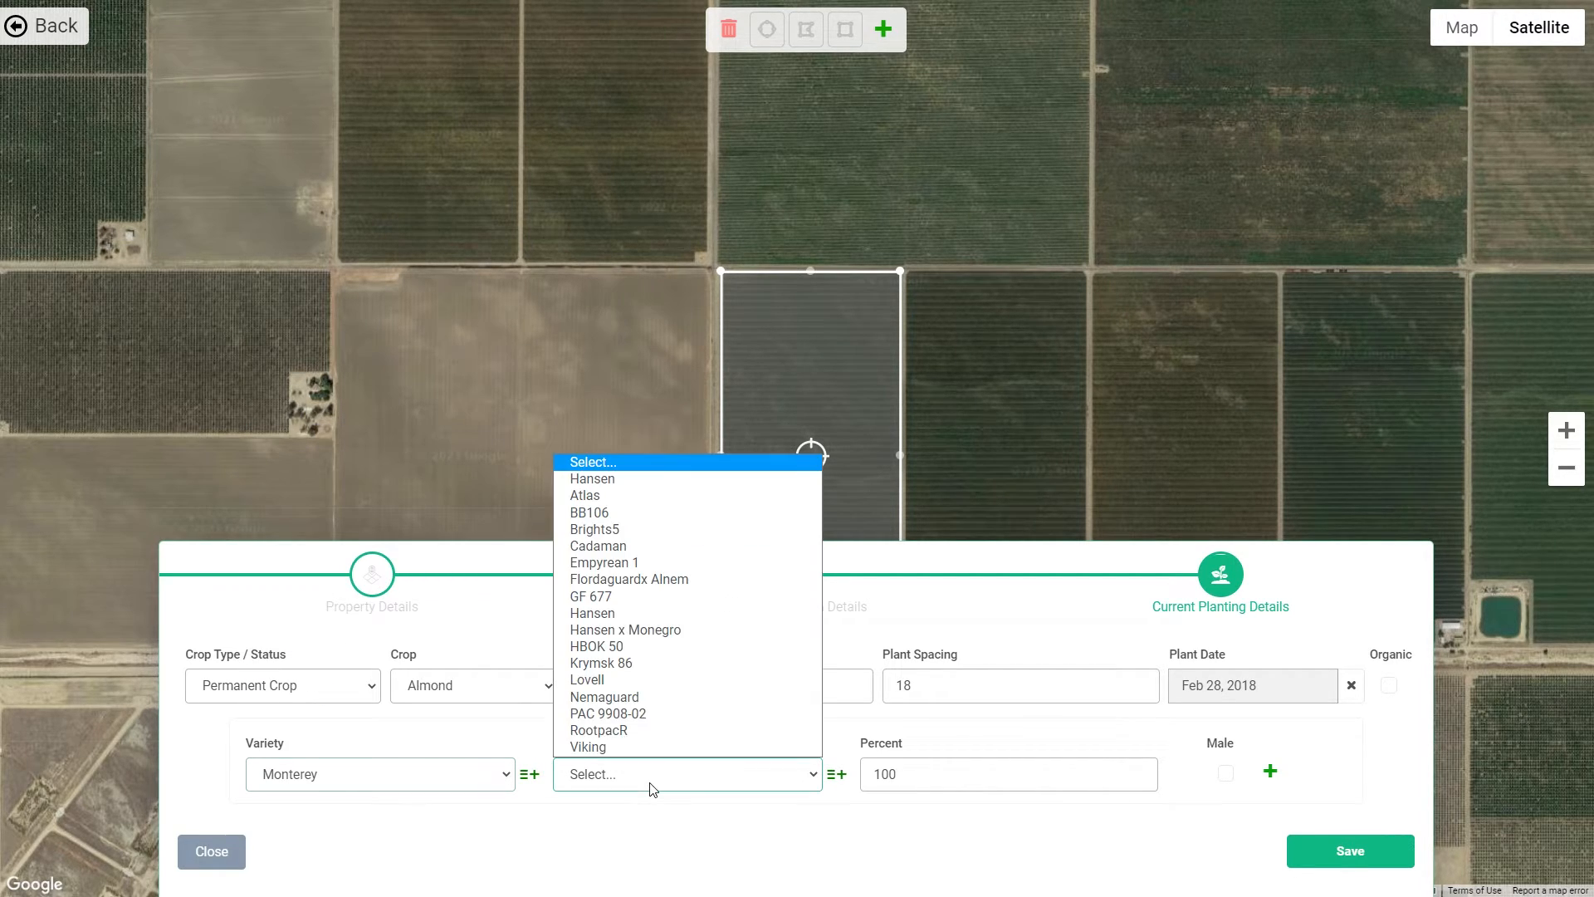
click(638, 612)
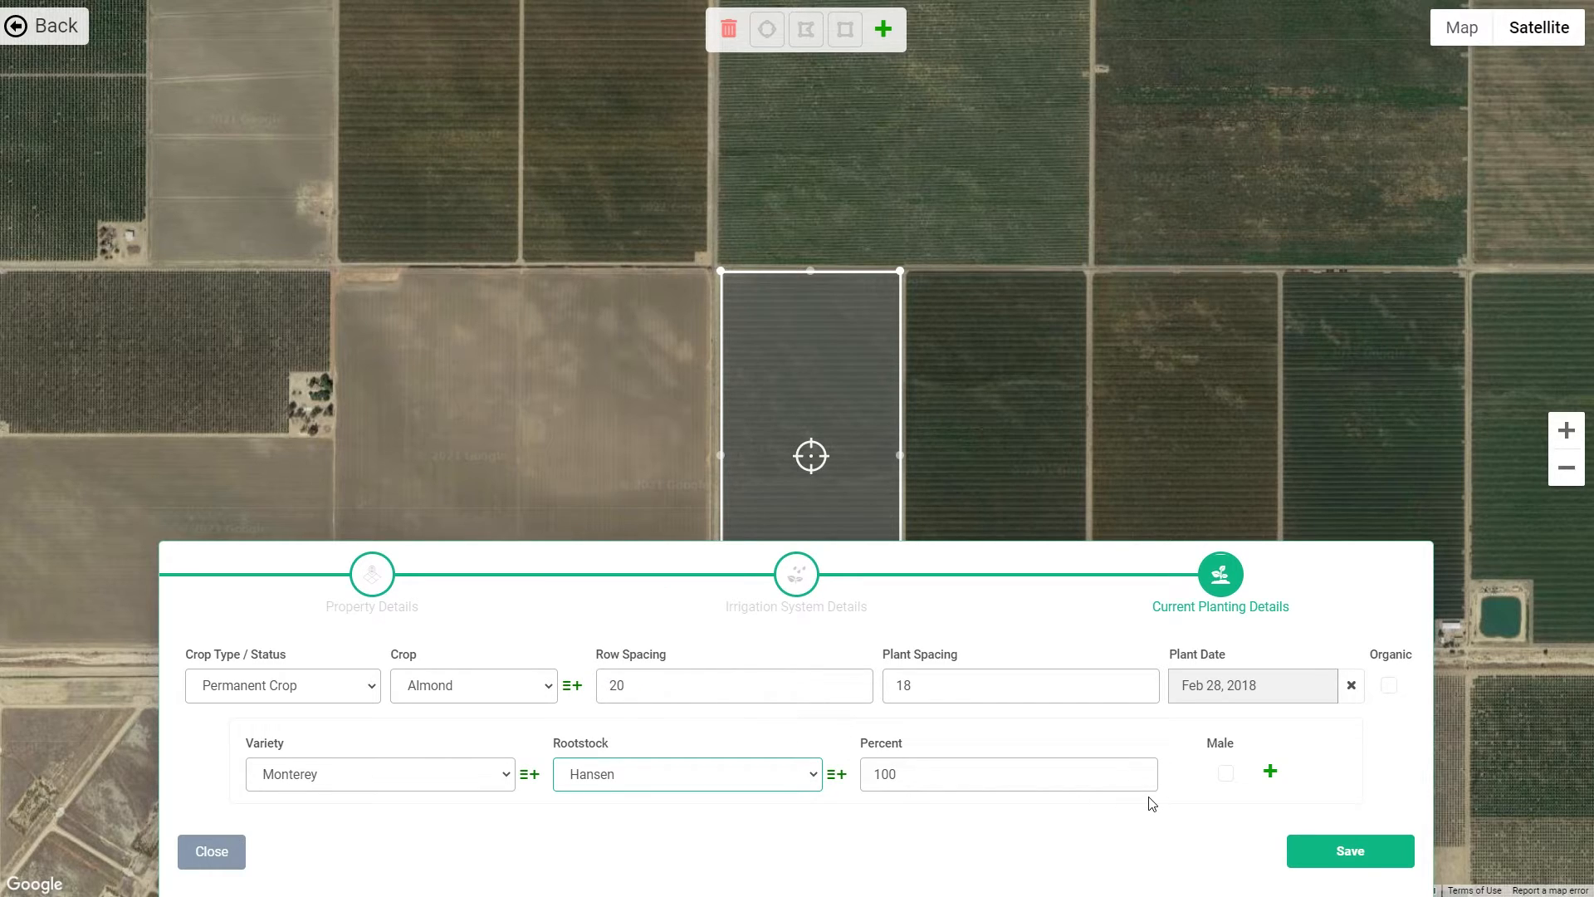
Add Mission on Hansen rootstock as a second almond variety and save the property
click(1270, 774)
click(315, 779)
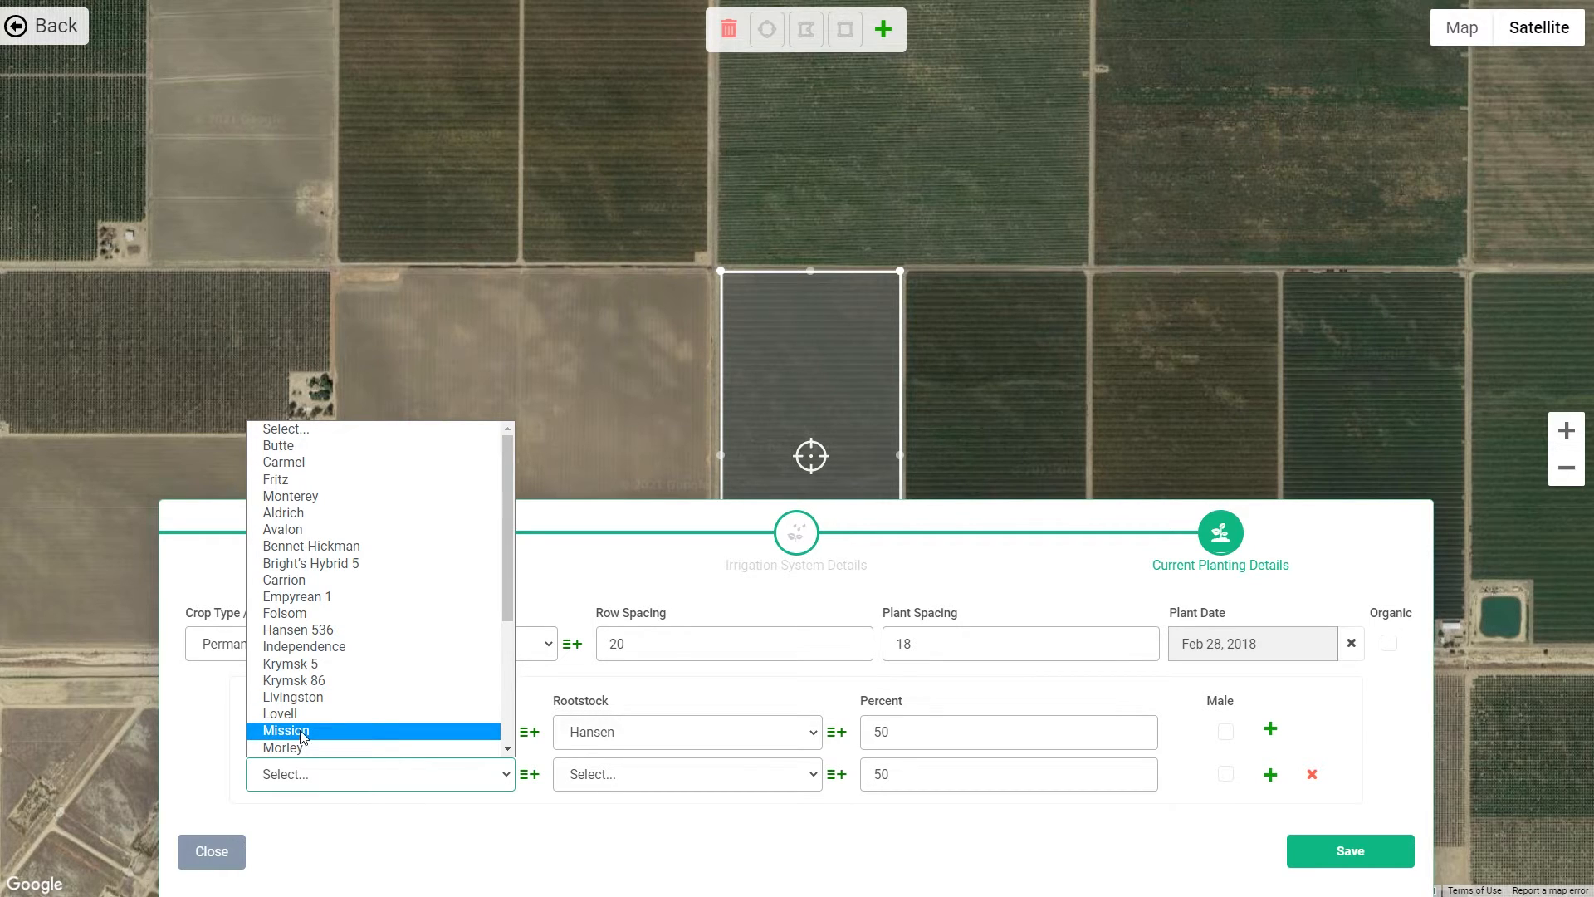
click(301, 738)
click(621, 774)
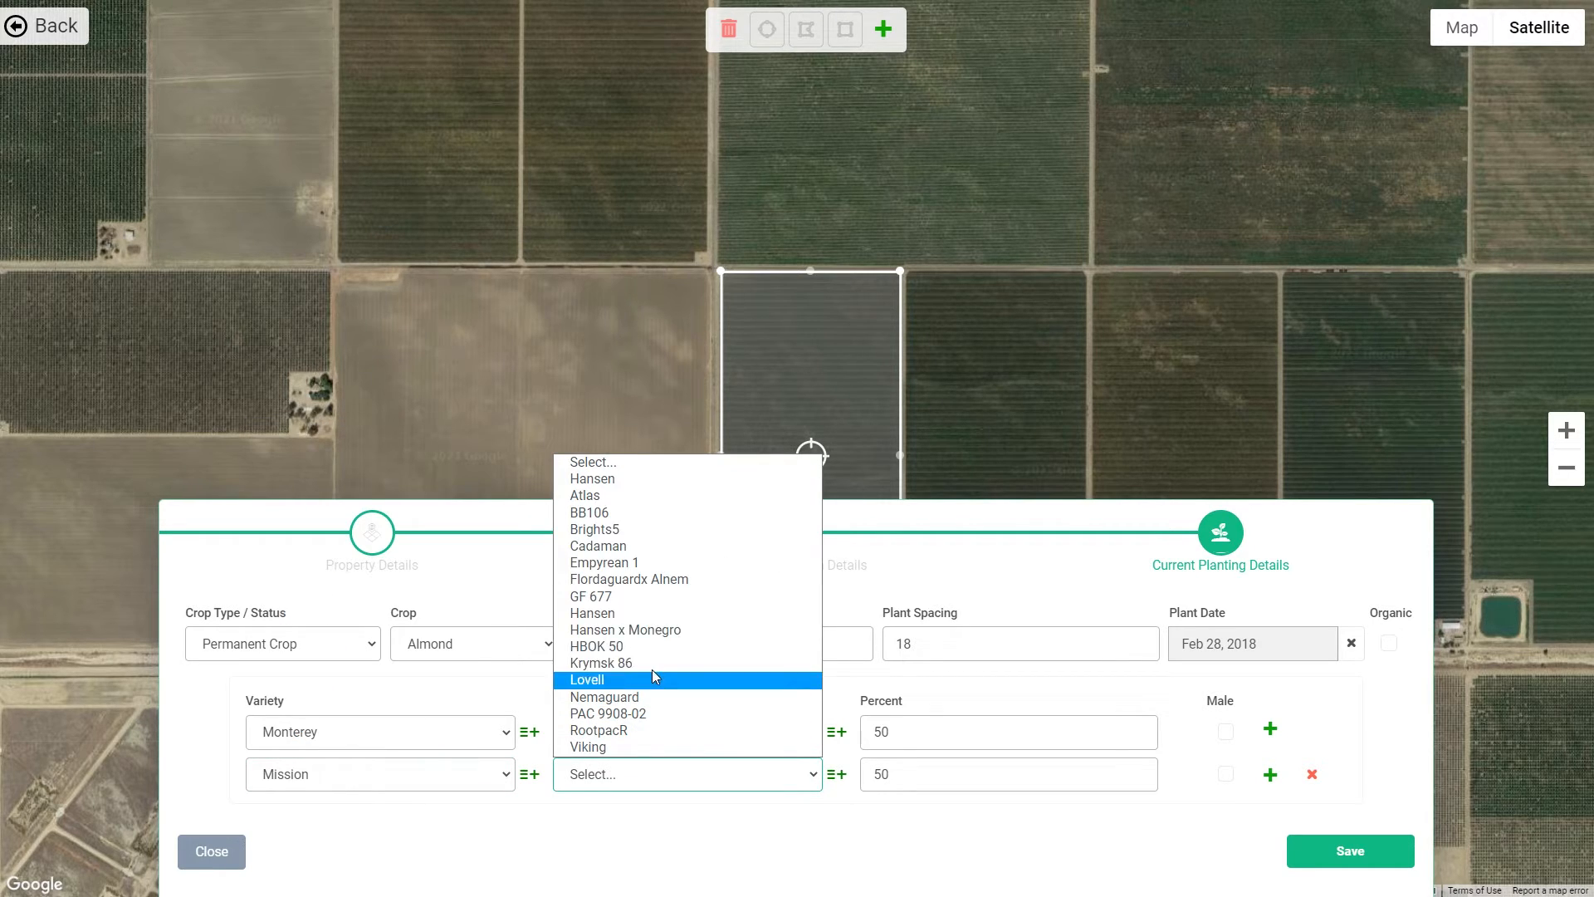
click(648, 614)
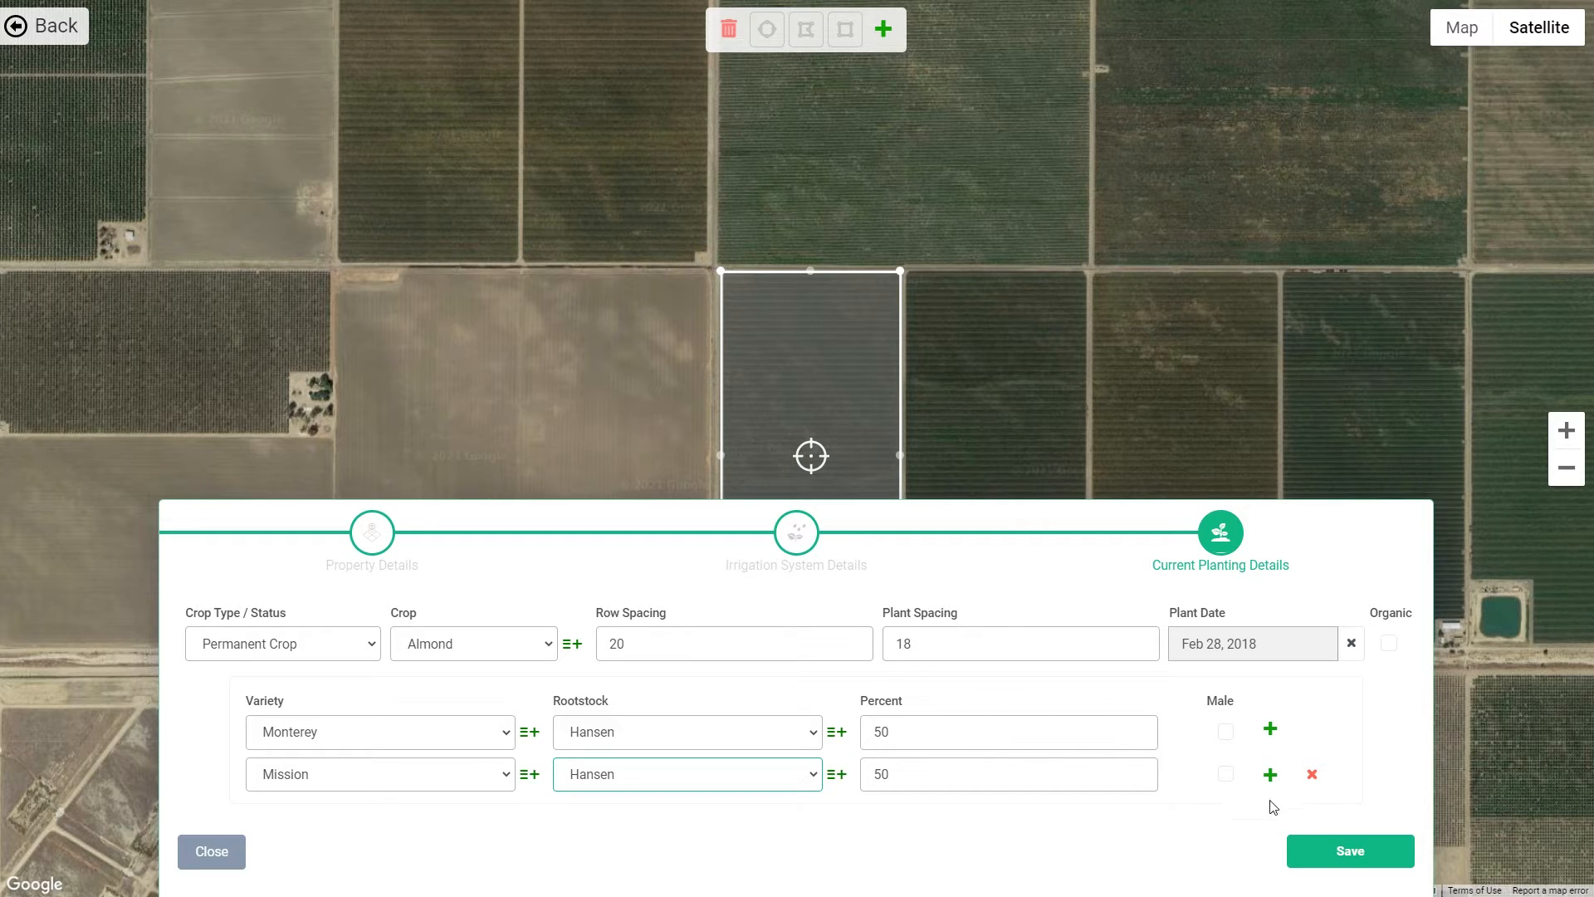
click(1350, 852)
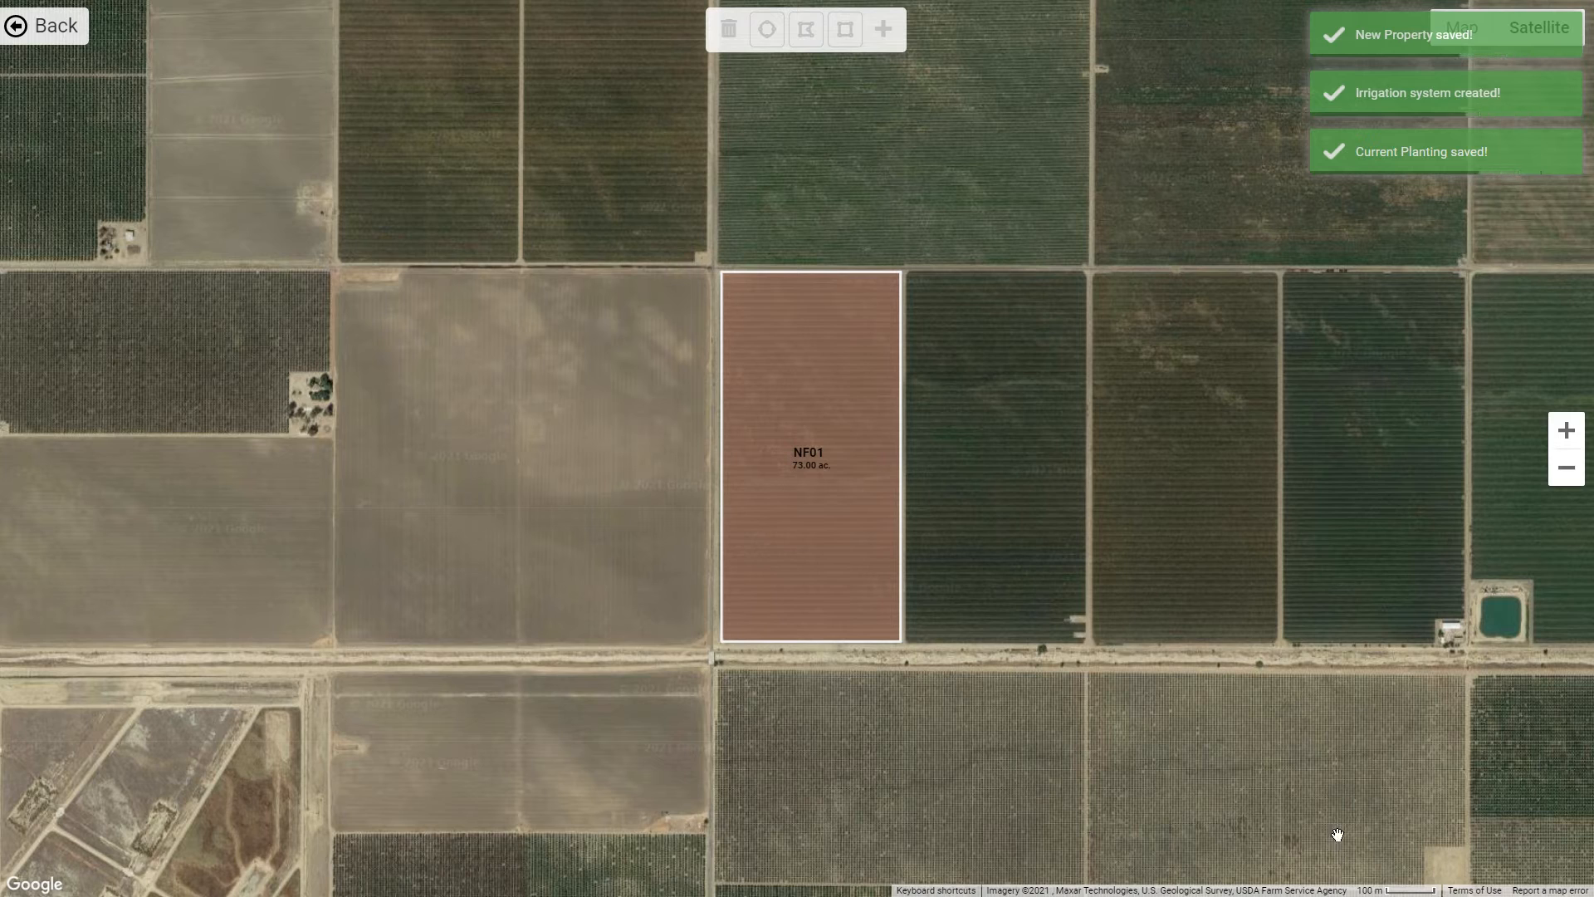
Outline the field directly east of NF01 with a rectangle of about 73.1 acres and add it as a new property
click(845, 31)
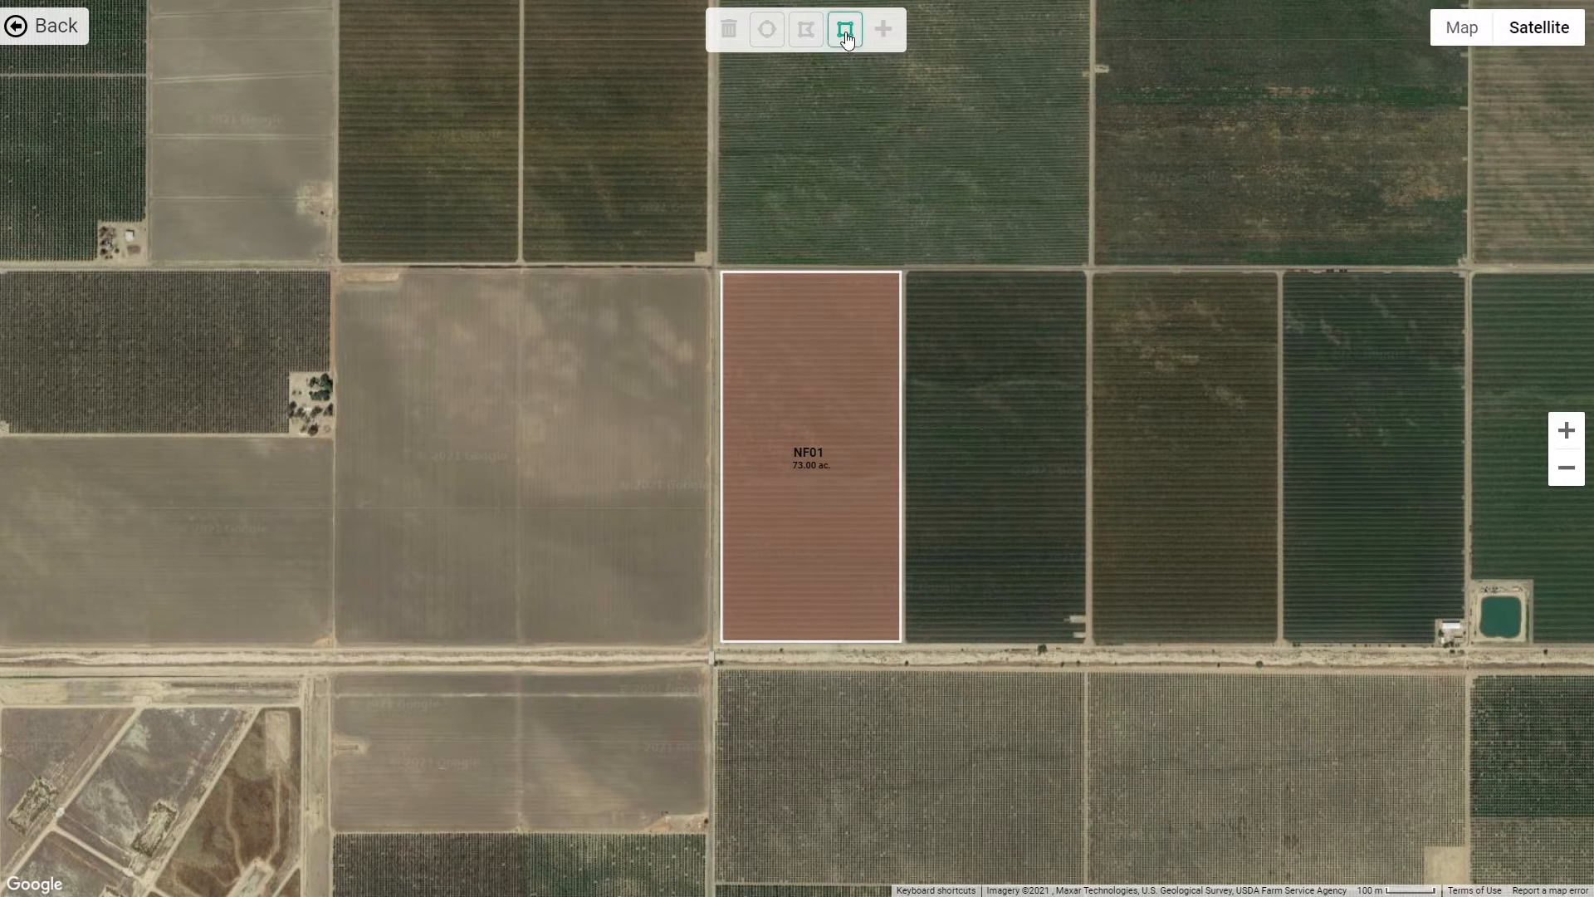
drag(906, 273, 1084, 639)
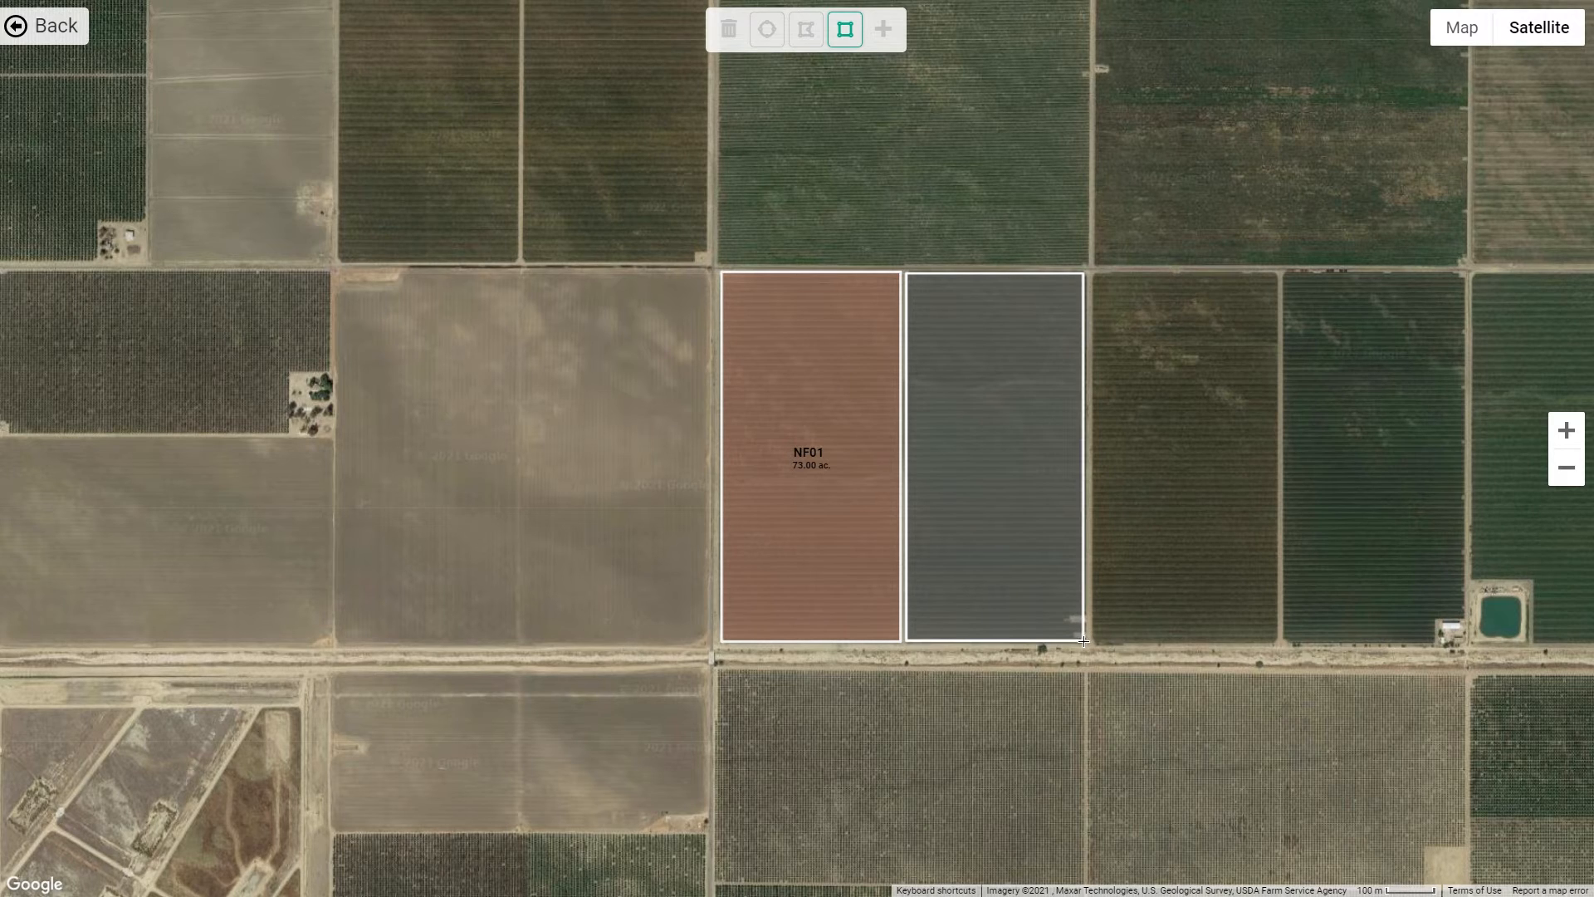
click(883, 31)
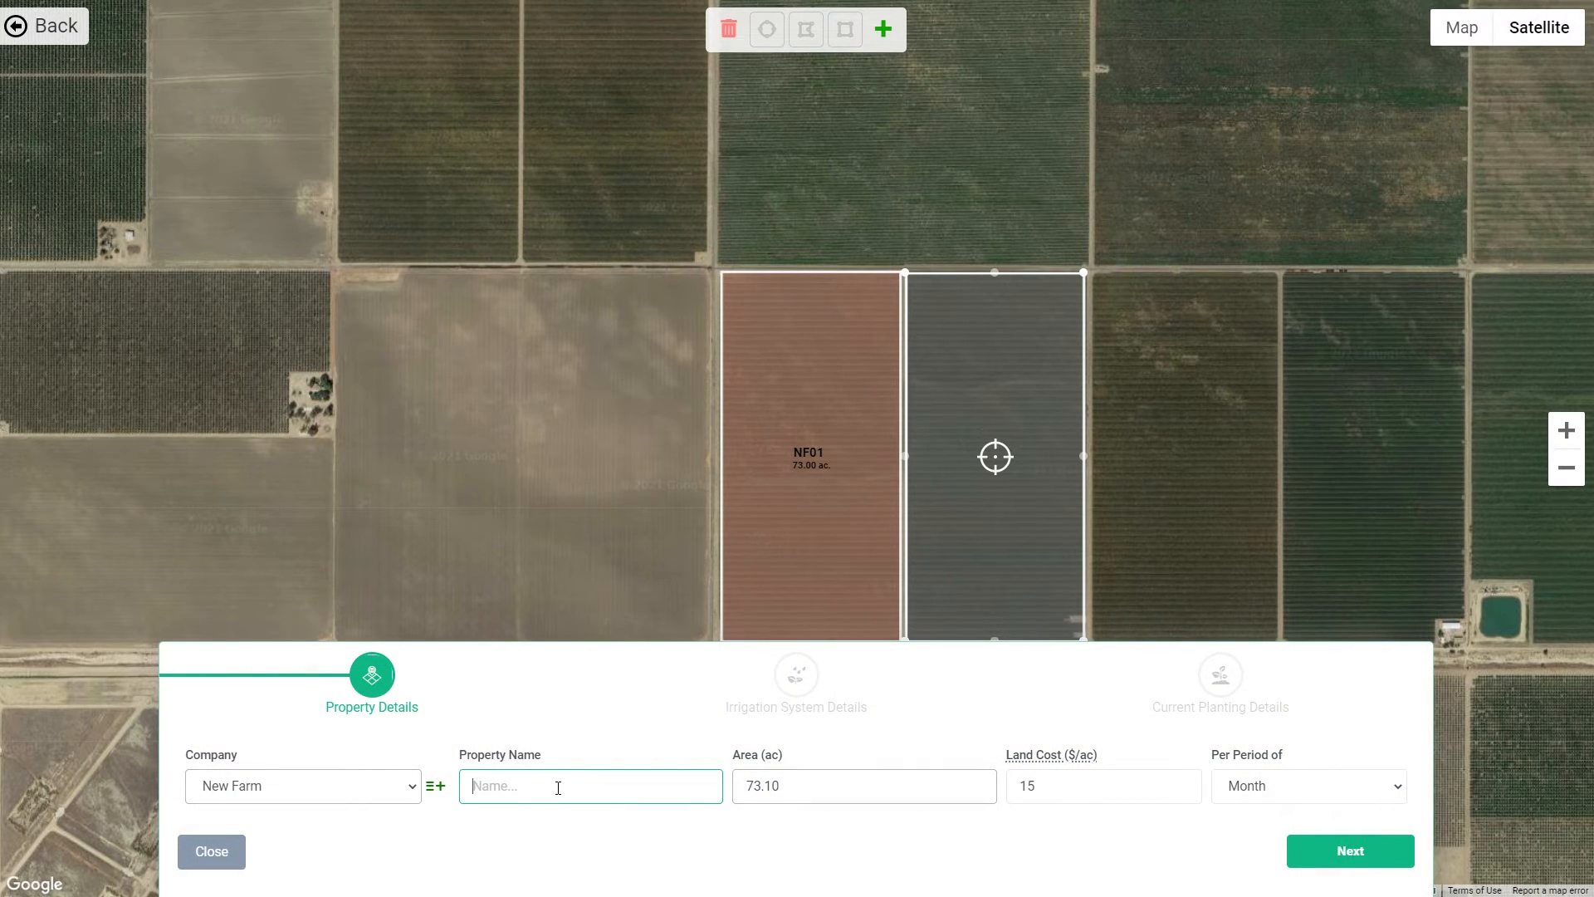
Name the property NF02 with an area of 73 acres and continue to its planting details, keeping the prefilled irrigation settings
text(NF02)
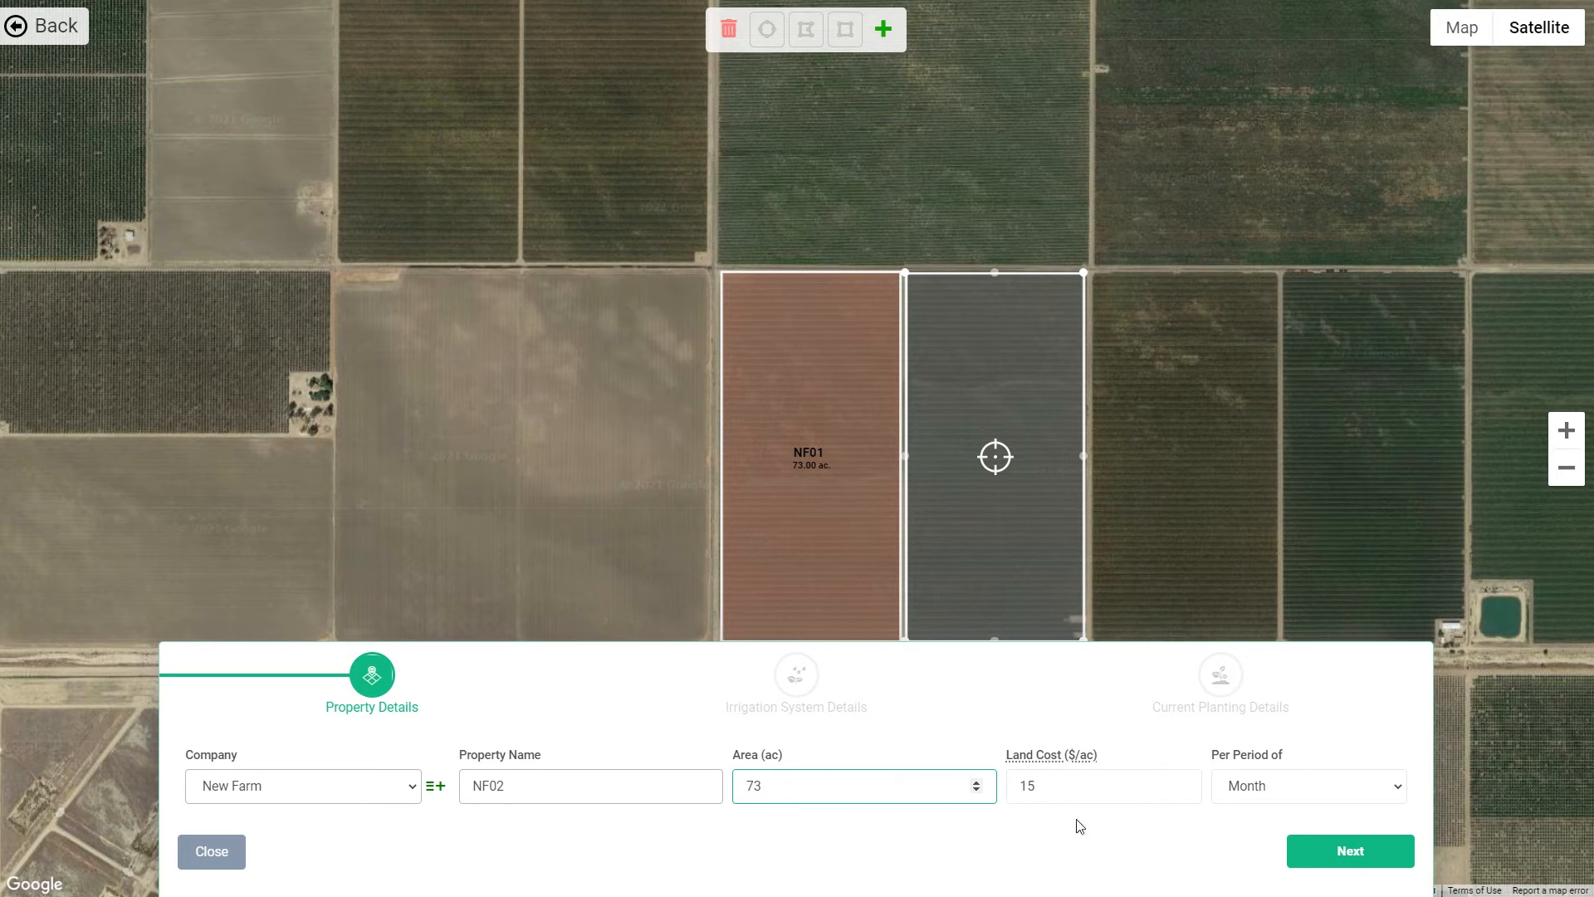
click(1351, 851)
click(1354, 851)
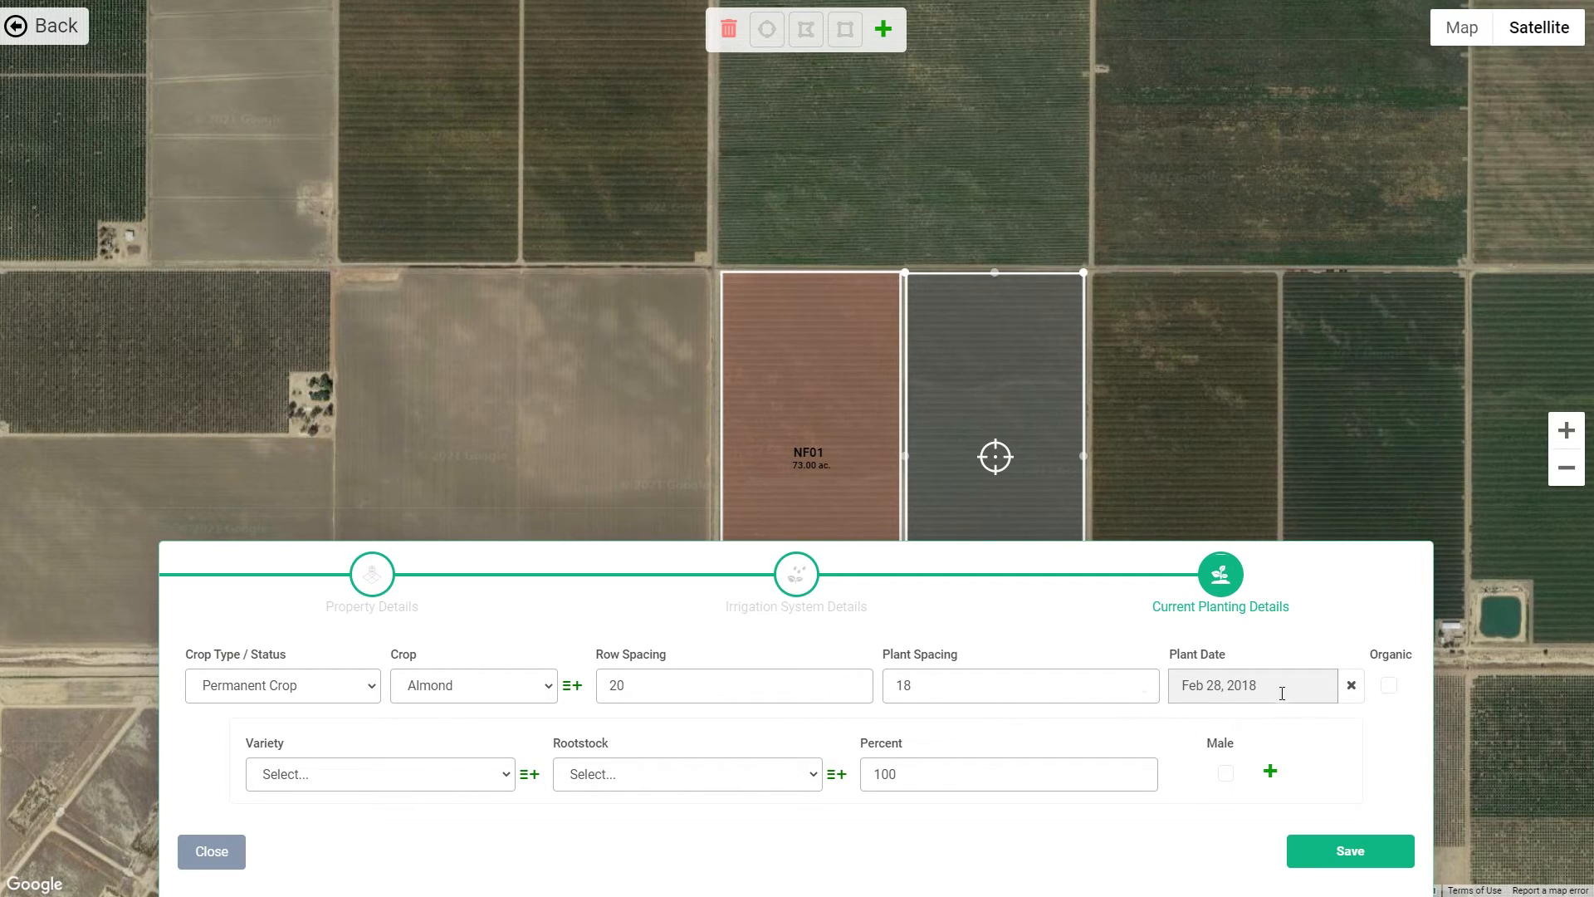
Set NF02's plant date to Feb 2, 2017
click(1253, 688)
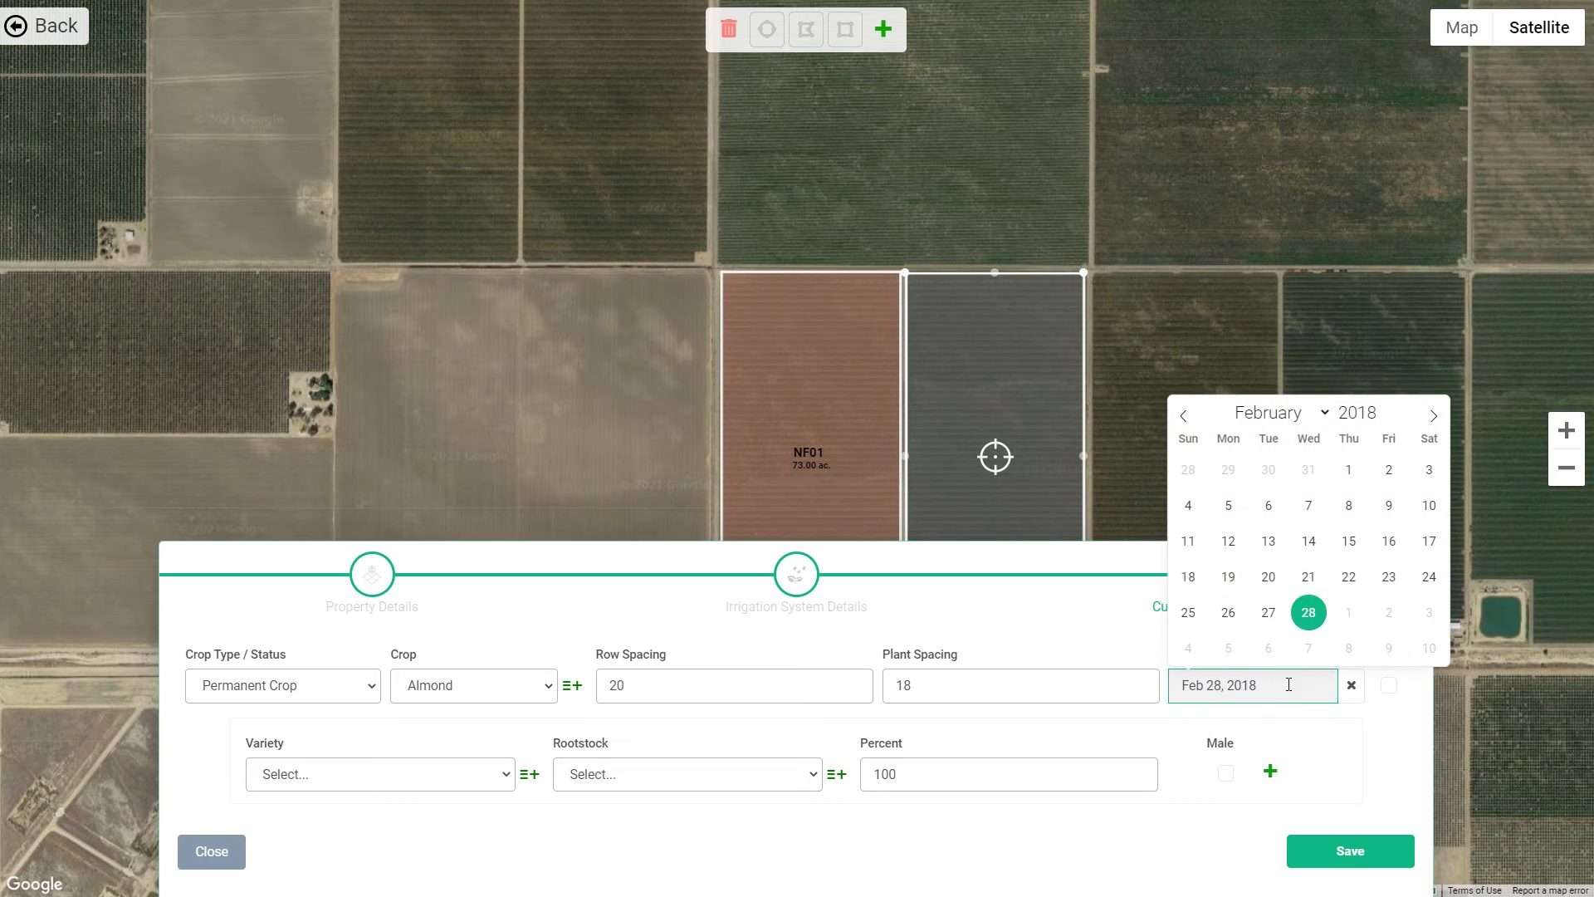
click(1392, 420)
click(1353, 477)
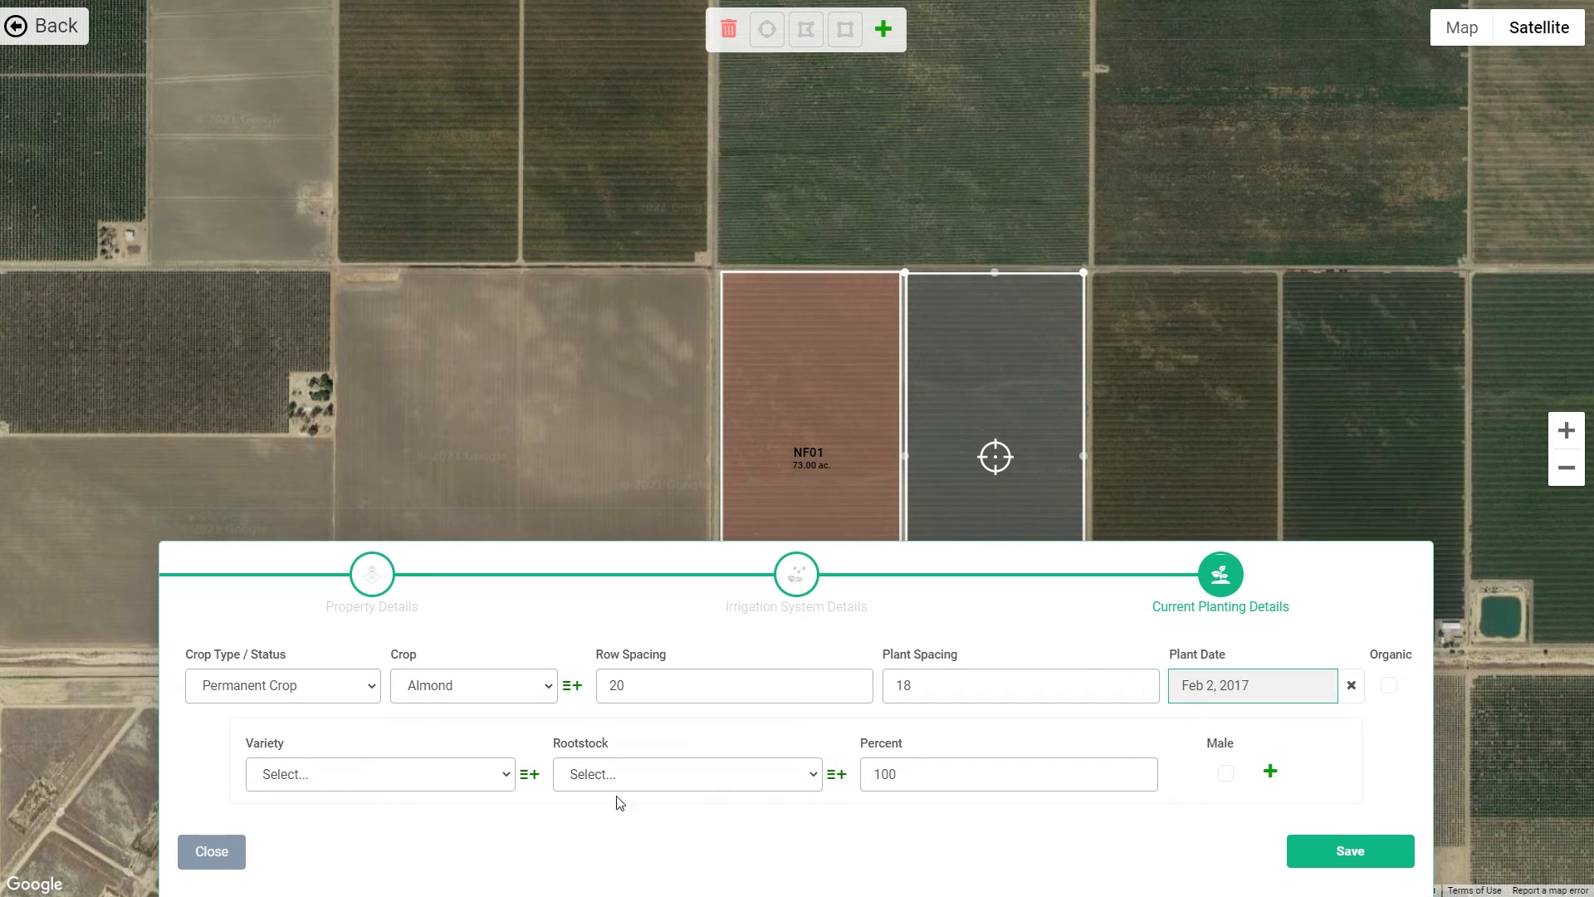
Choose Krymsk 86 with Hansen rootstock as NF02's first almond variety
click(357, 772)
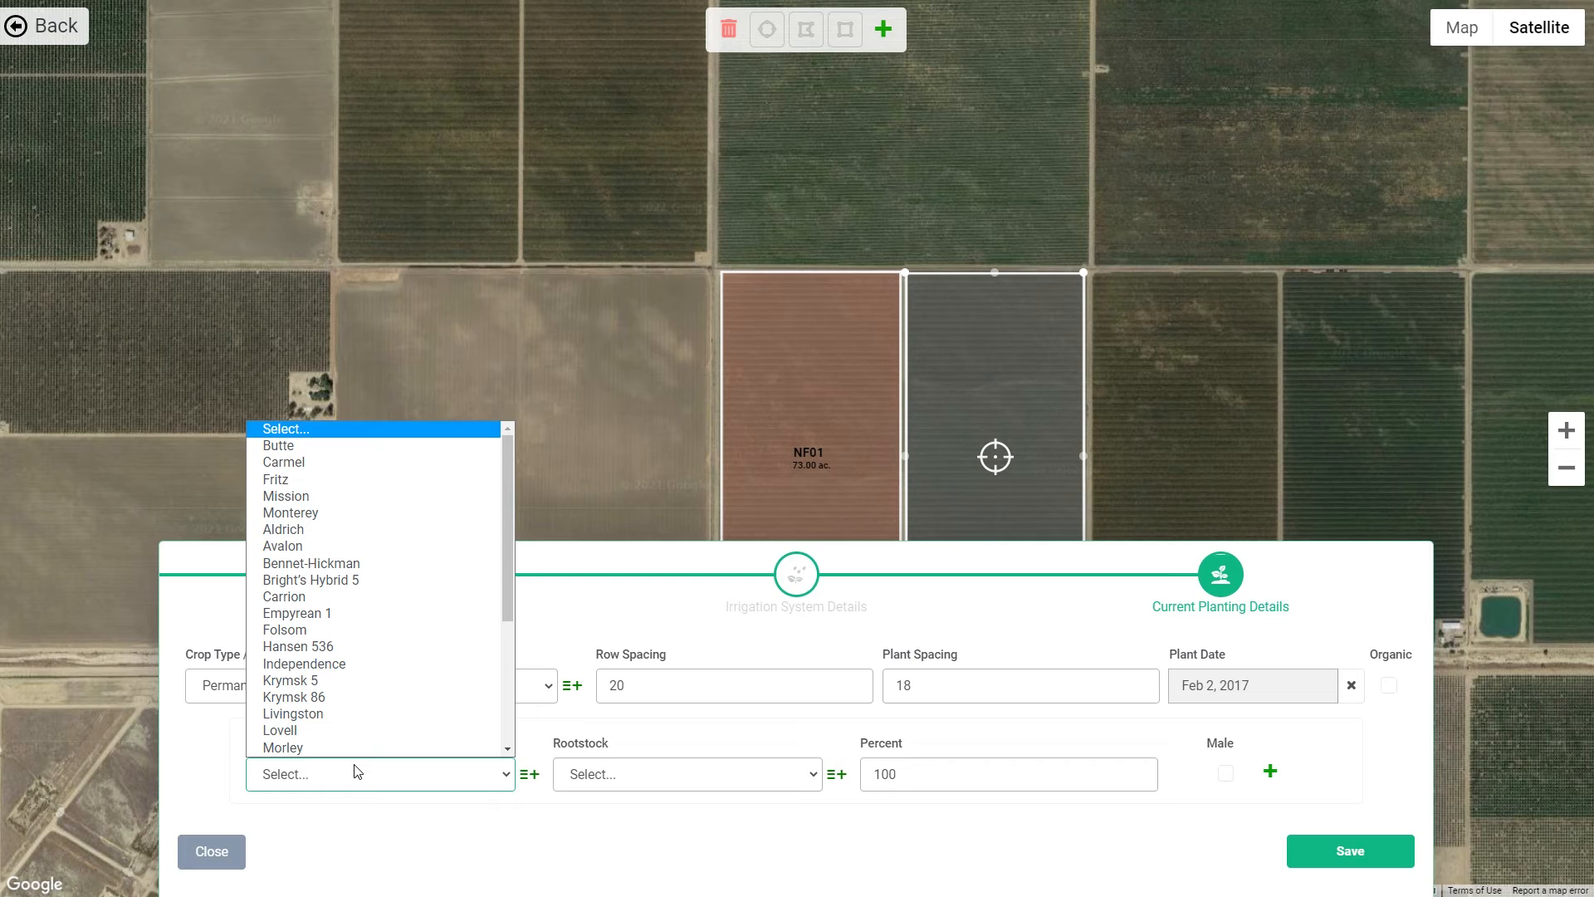
click(351, 696)
click(598, 774)
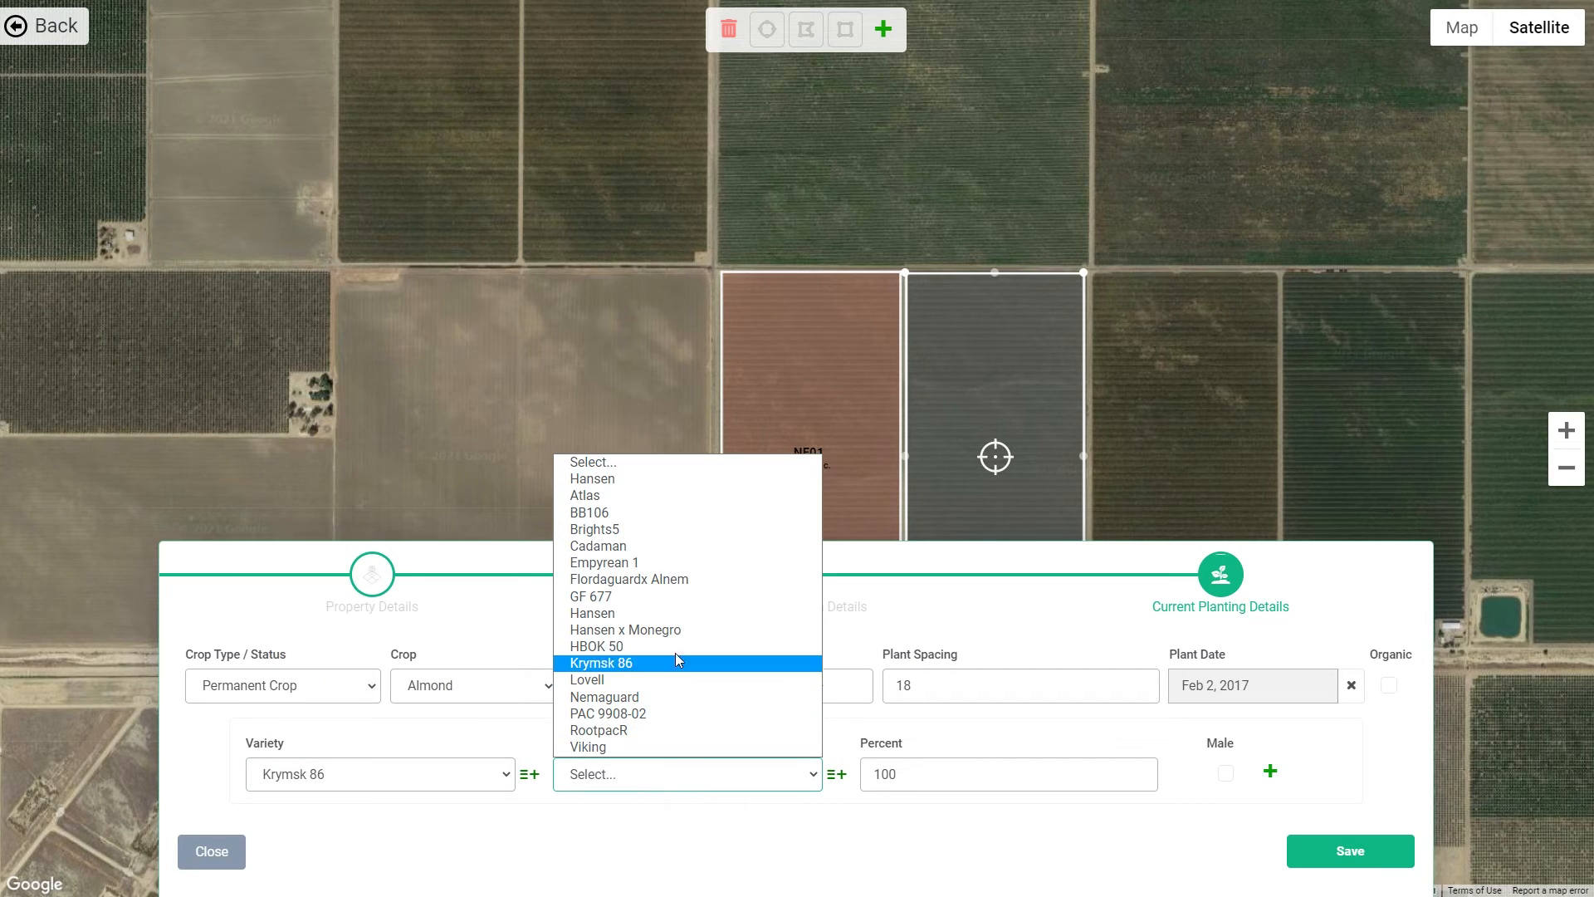
click(679, 615)
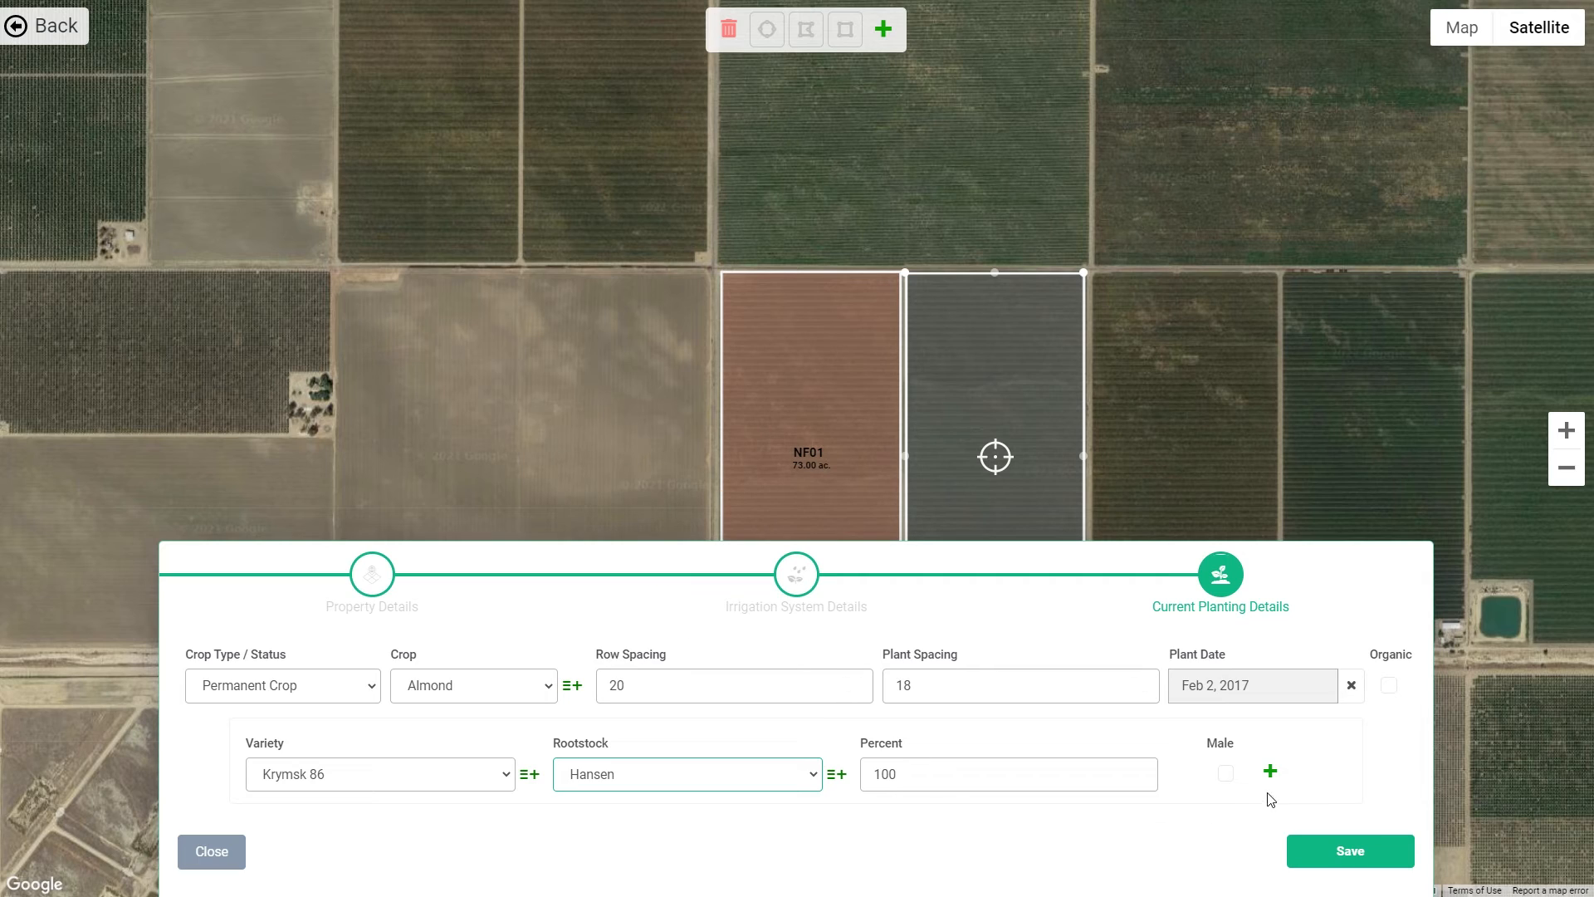
Add Monterey on Hansen rootstock as NF02's second almond variety and save the property
click(1270, 771)
click(382, 773)
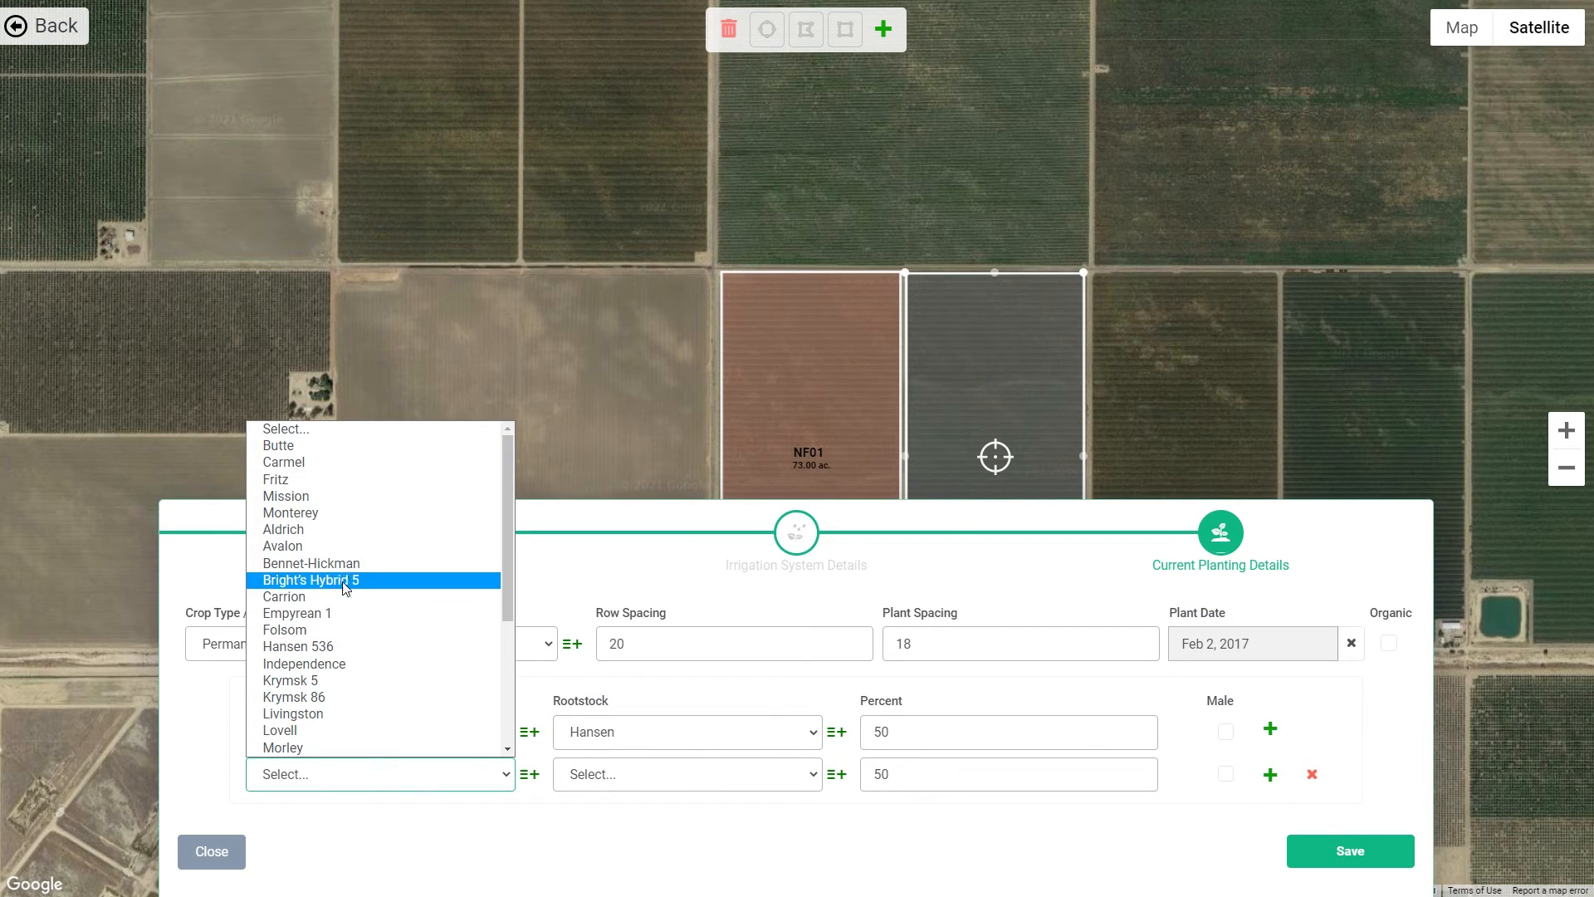
click(362, 512)
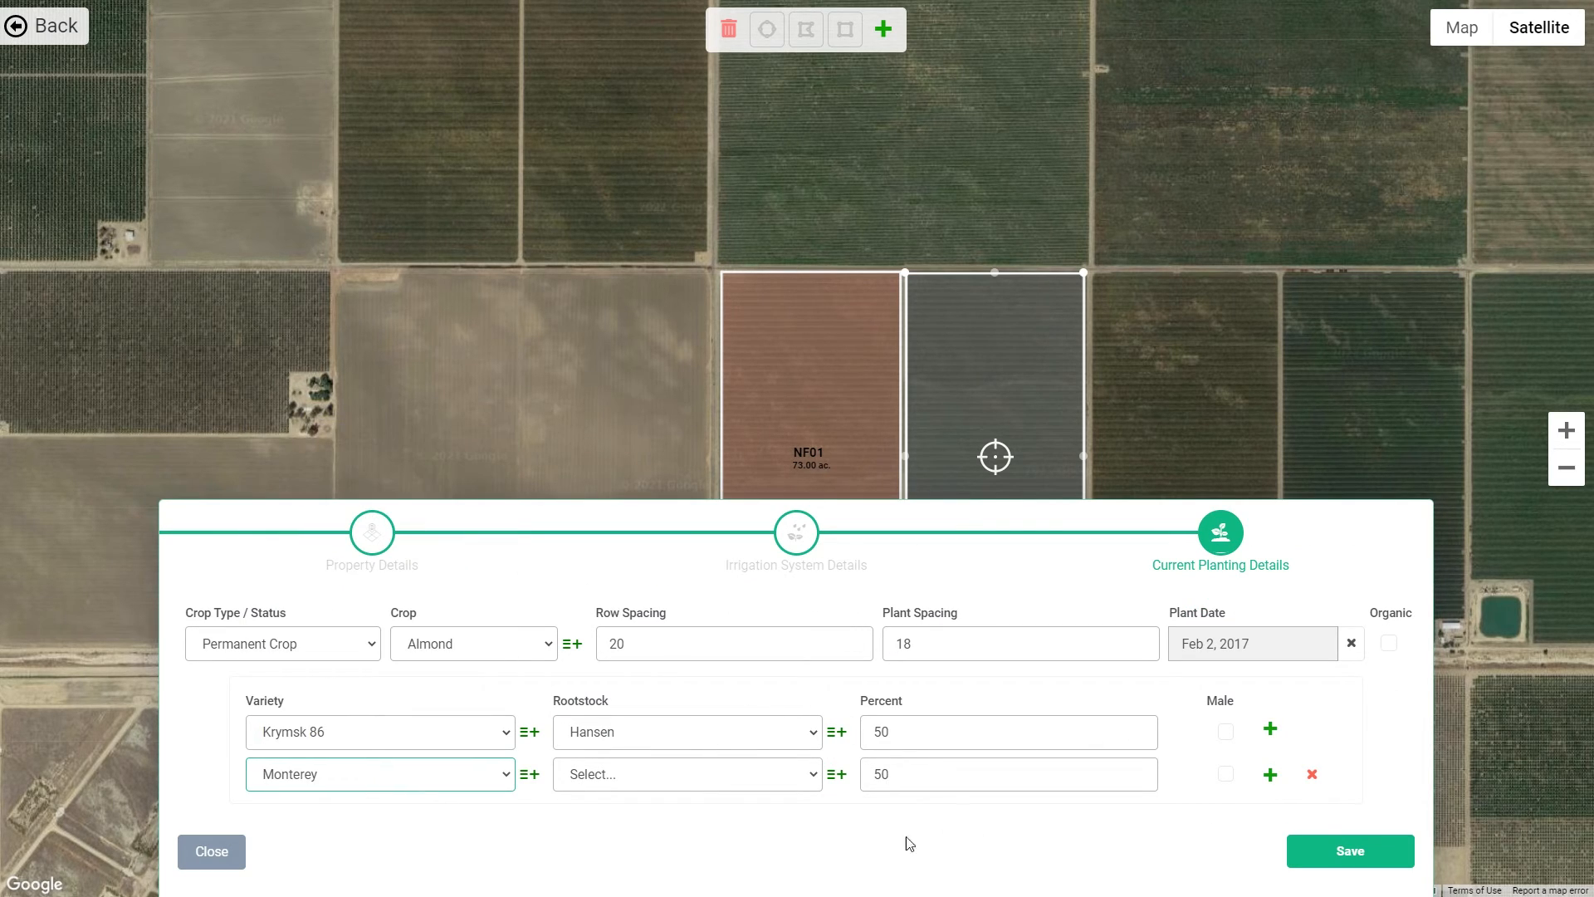
click(686, 775)
click(715, 625)
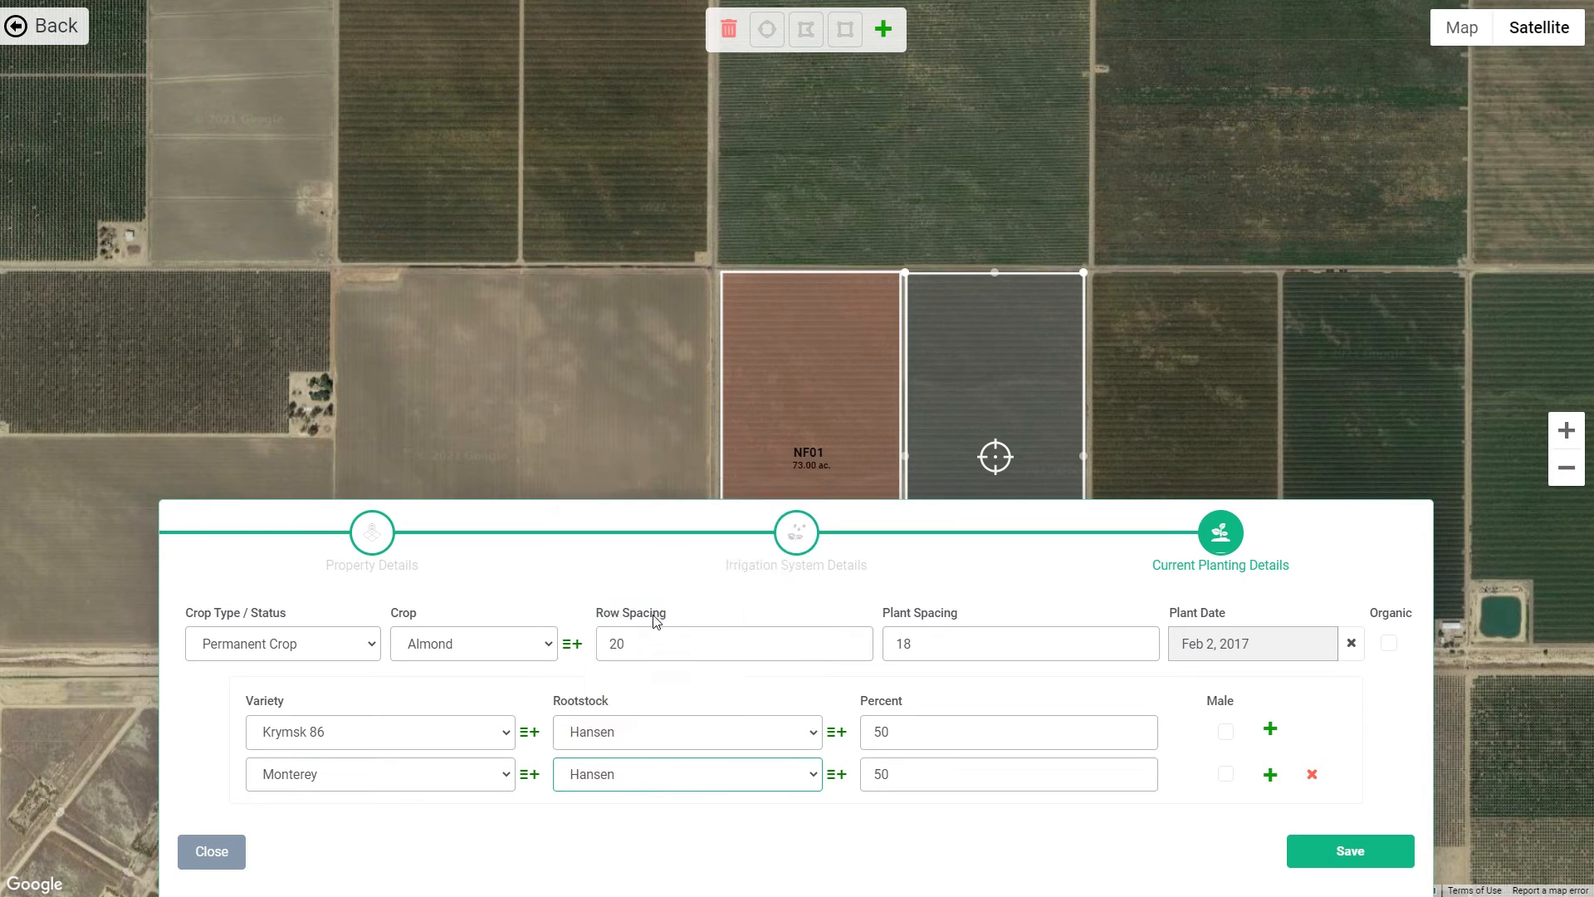
click(1300, 863)
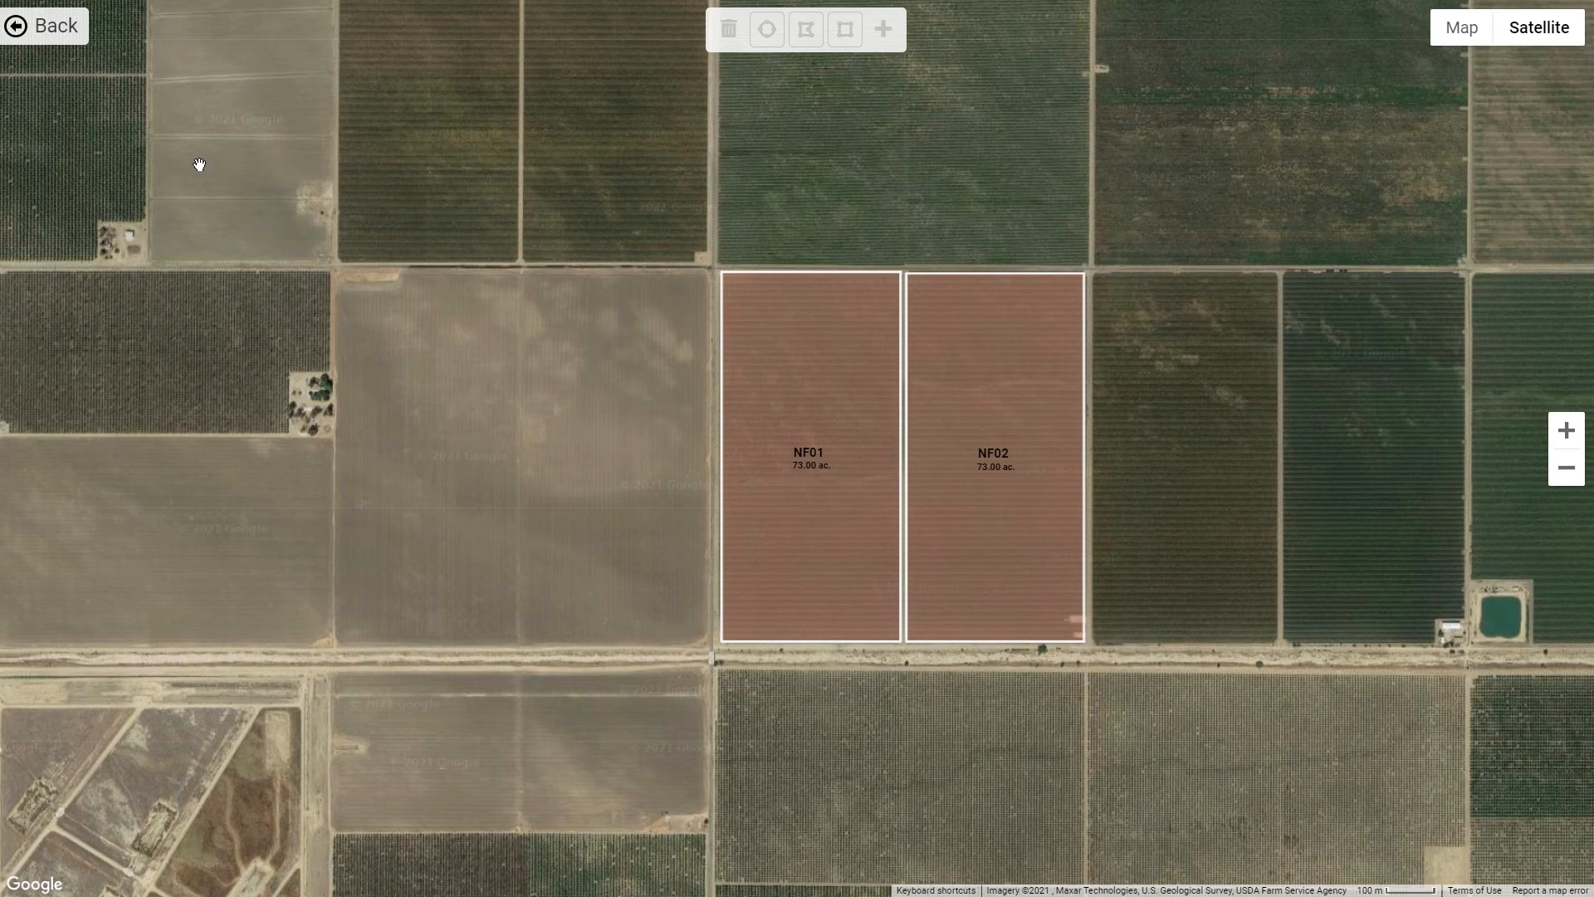
Leave the field map and open the almond overview under permanent crops to review the New Farm plantings
click(48, 28)
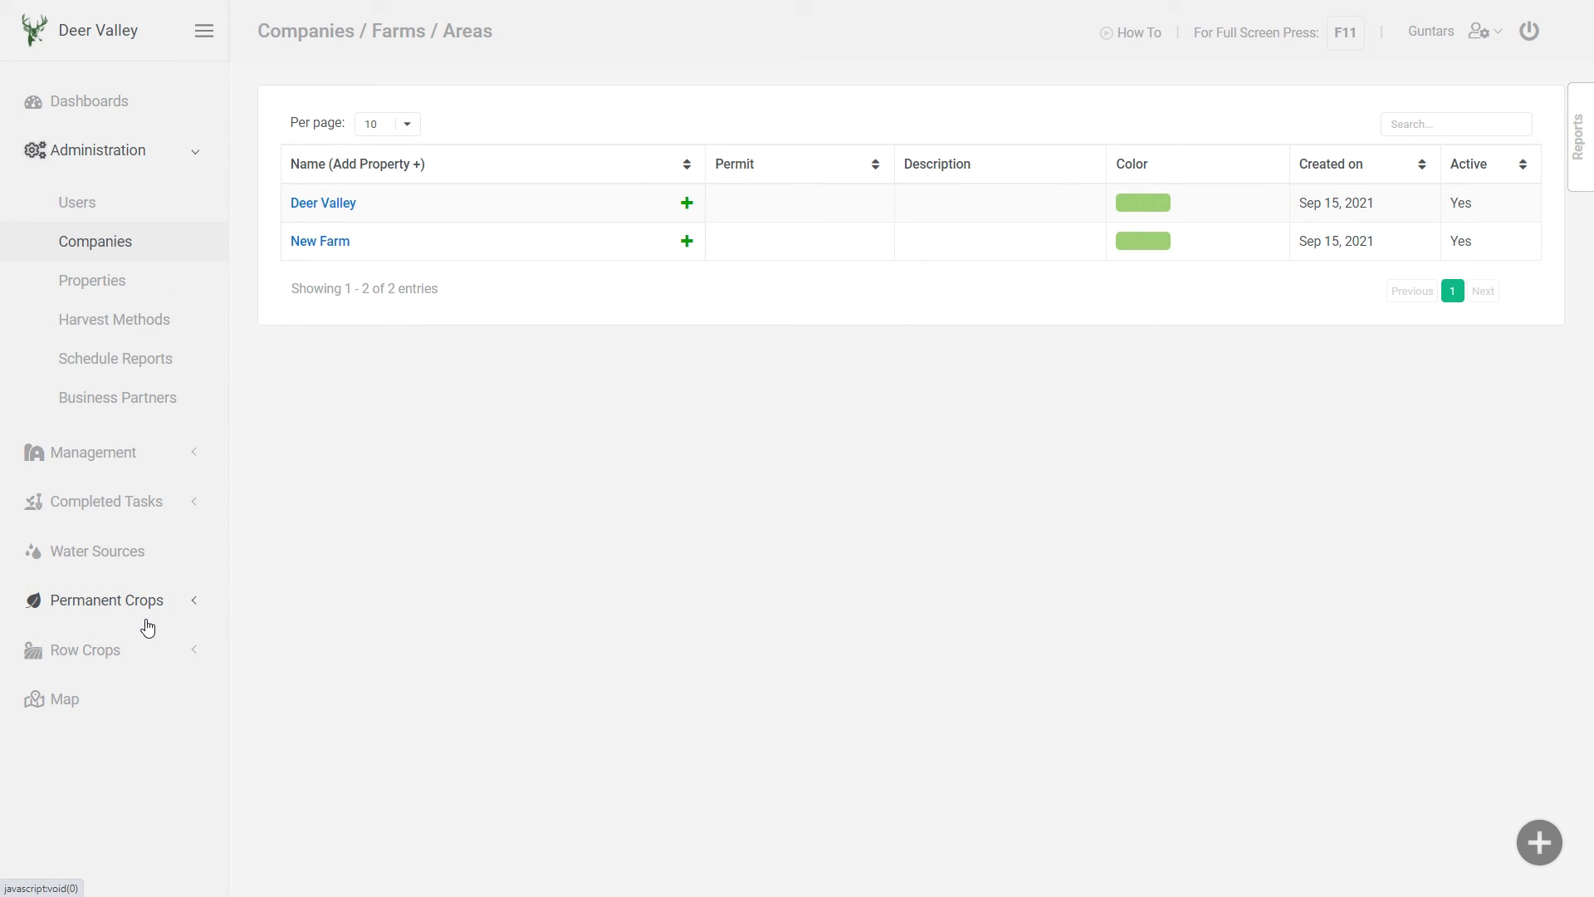
click(197, 613)
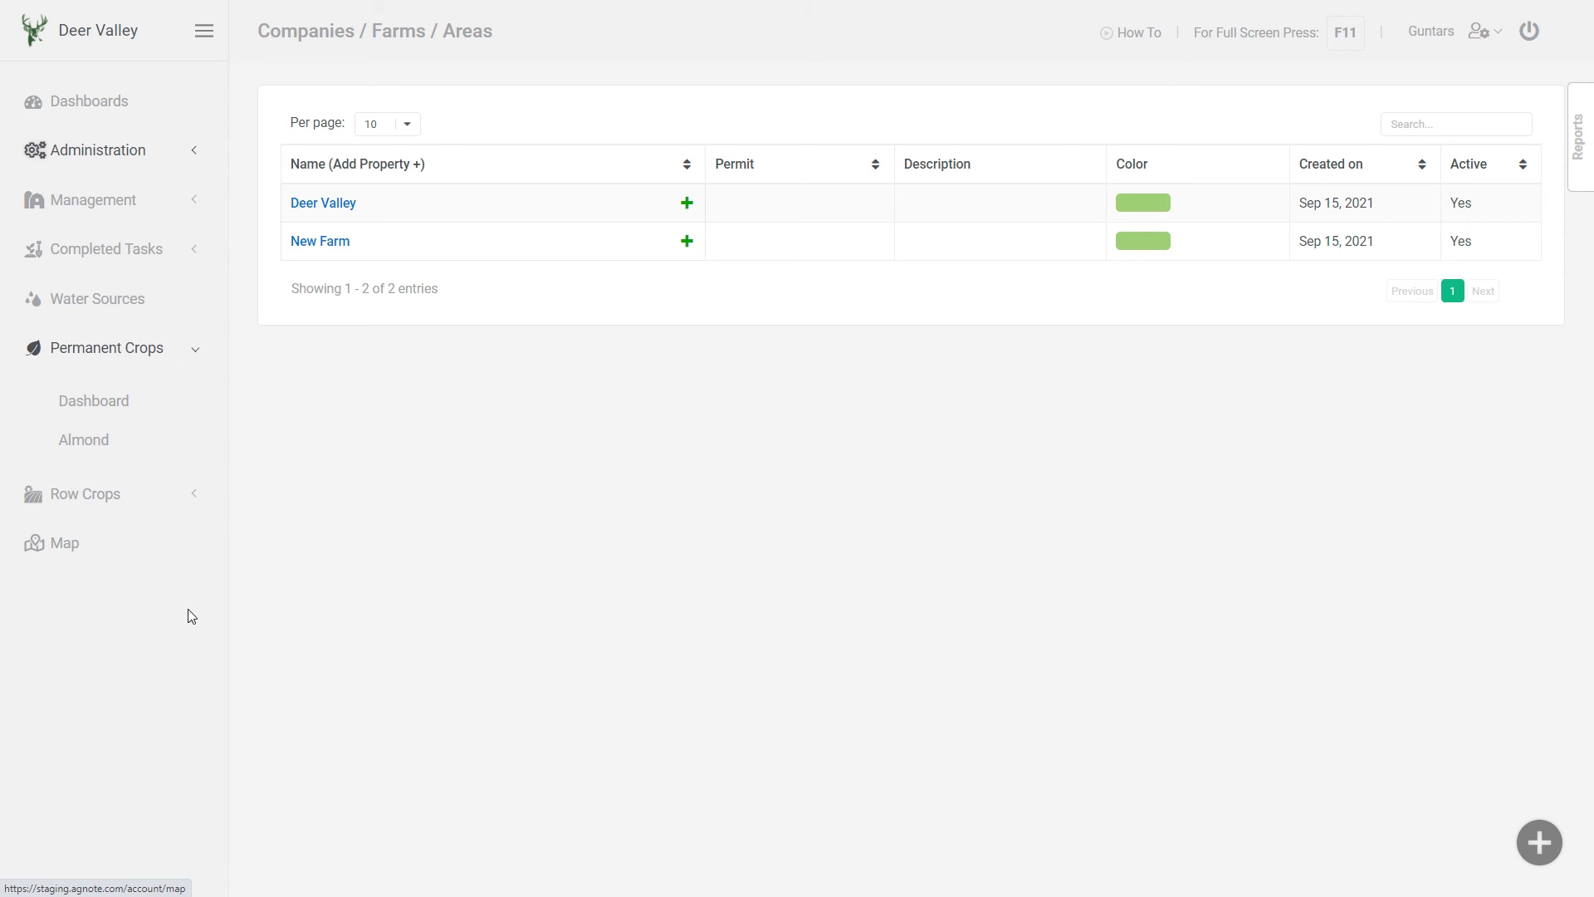
click(80, 446)
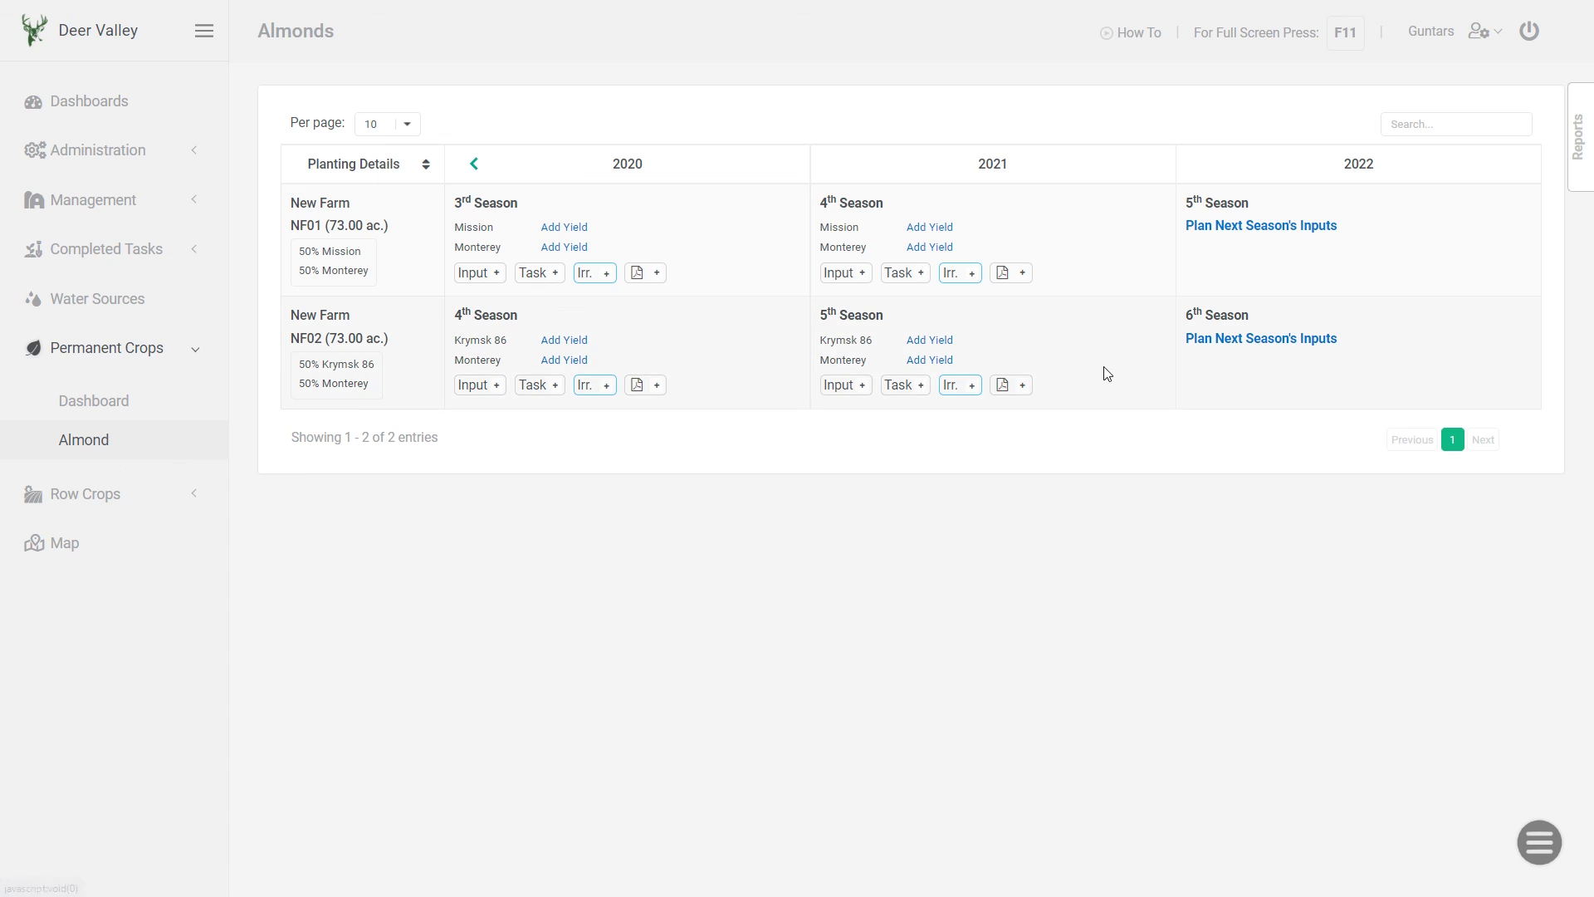